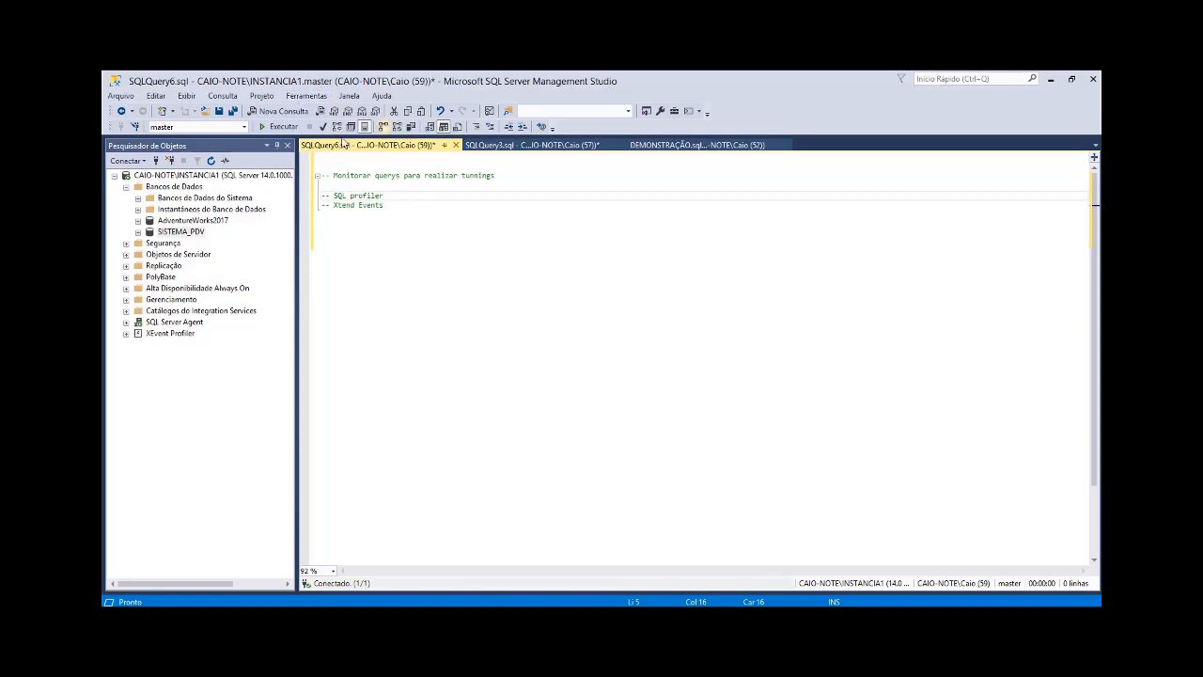
Step: Open SQL Server Profiler and create a new trace connected to the INSTANCIA1 database engine with Windows authentication
left_click(311, 98)
left_click(315, 98)
left_click(309, 98)
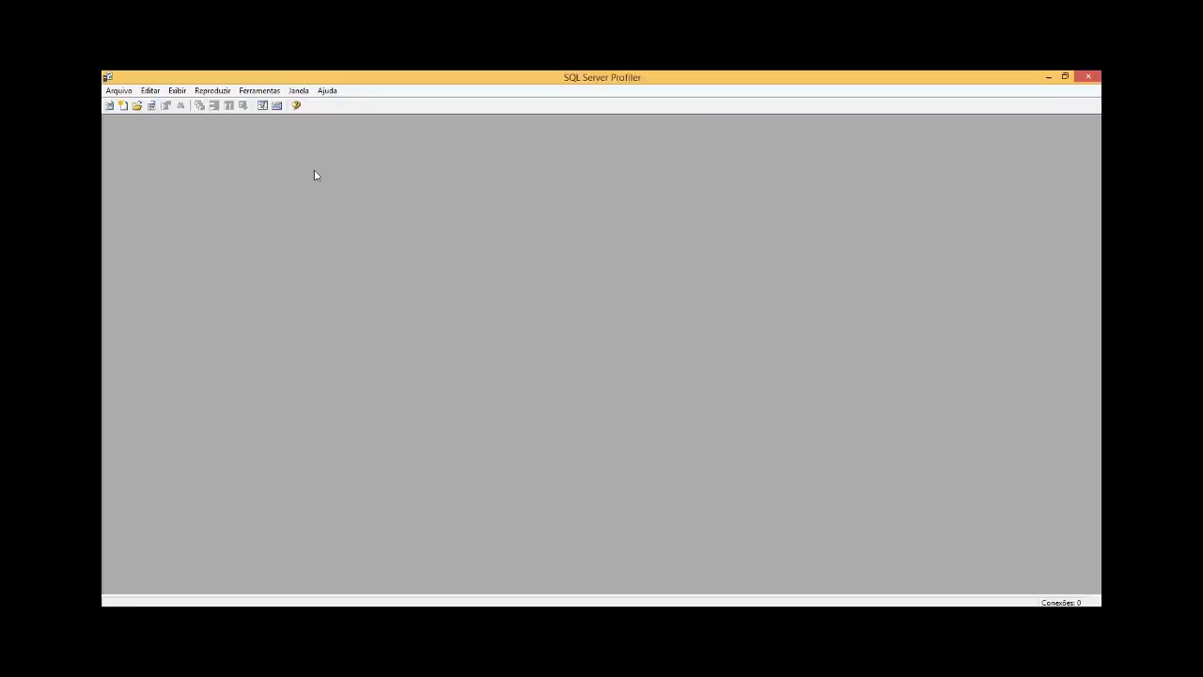
left_click(109, 106)
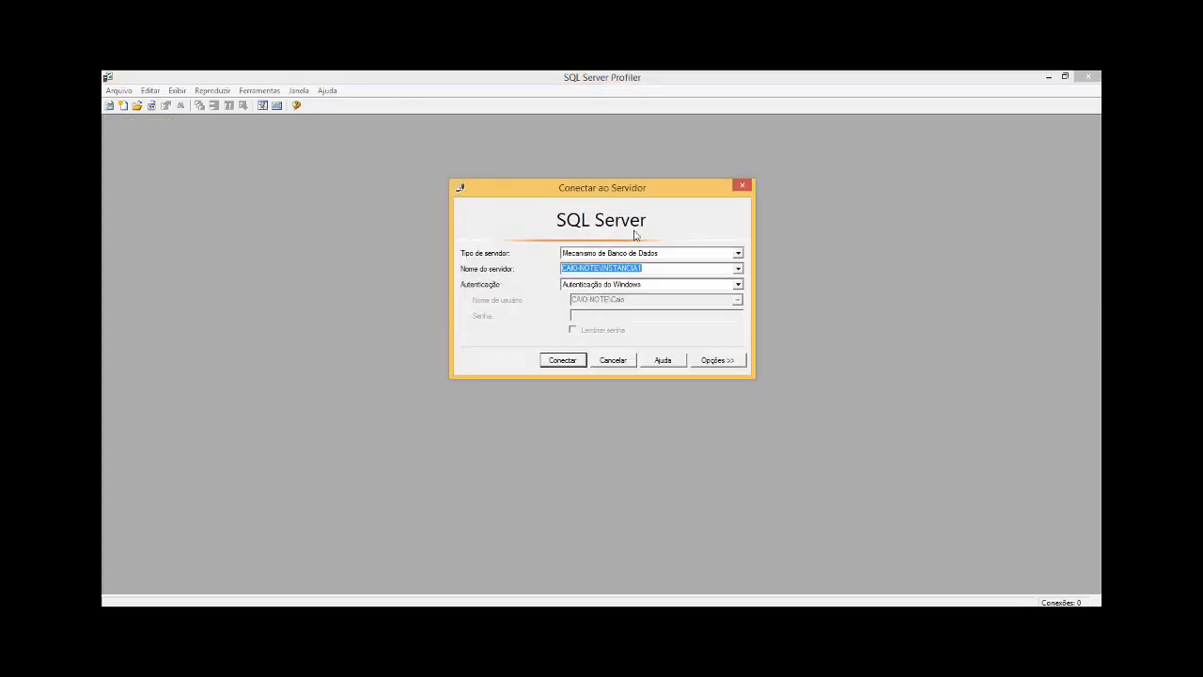
left_click(562, 361)
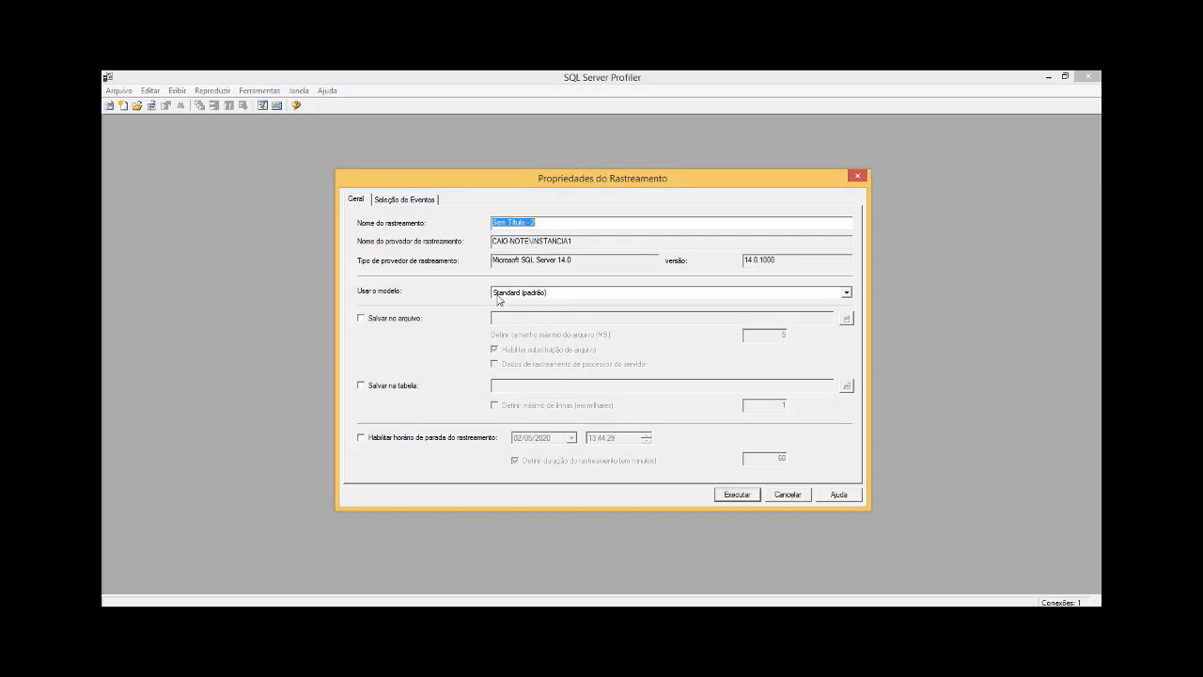
Step: Keep the Standard (padrão) template and name the trace trace_monitoramento_1
left_click(846, 294)
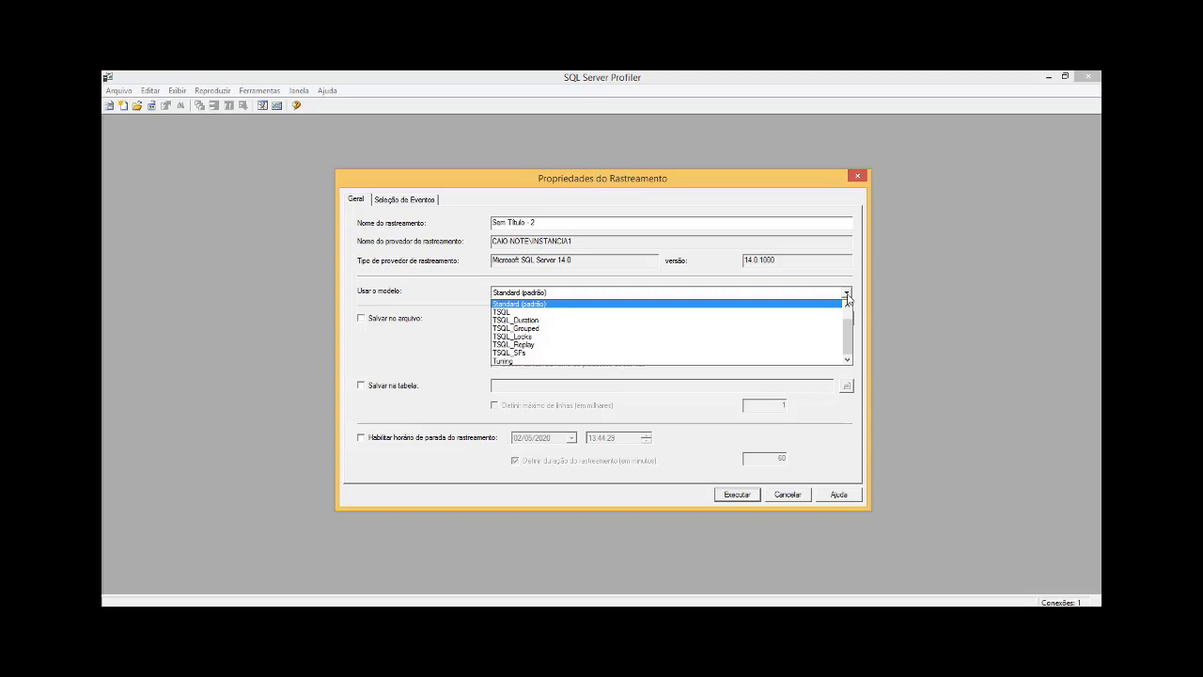
left_click(846, 295)
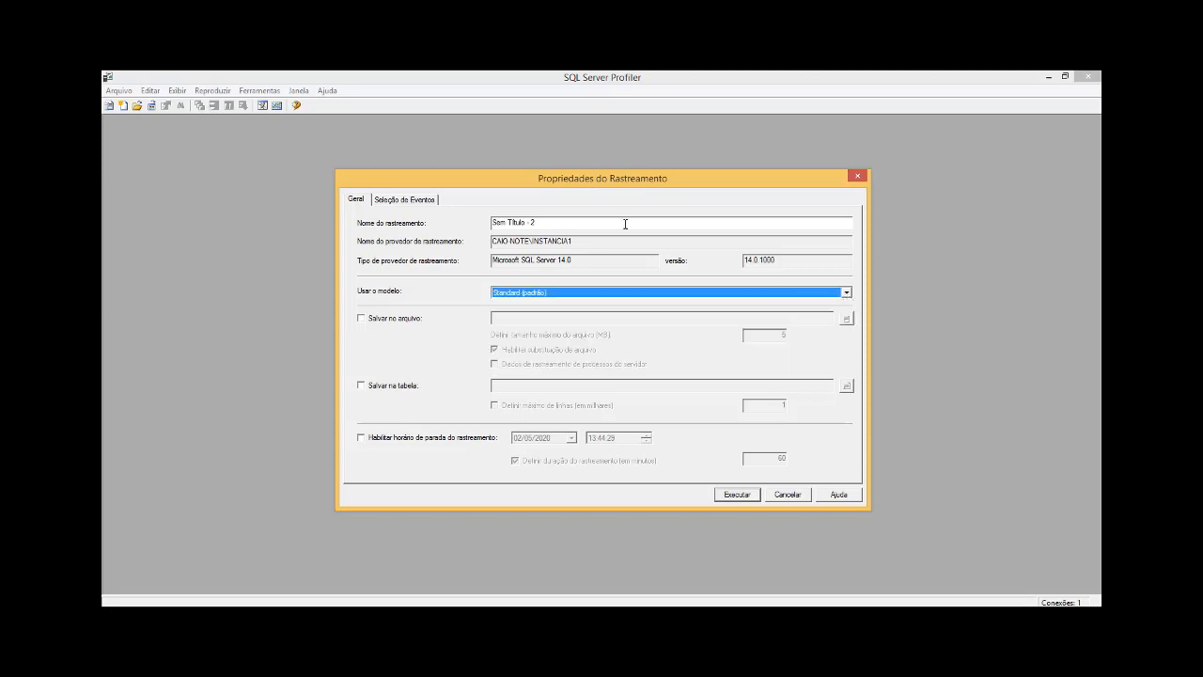
left_click_drag(551, 223, 448, 231)
key("BackSpace")
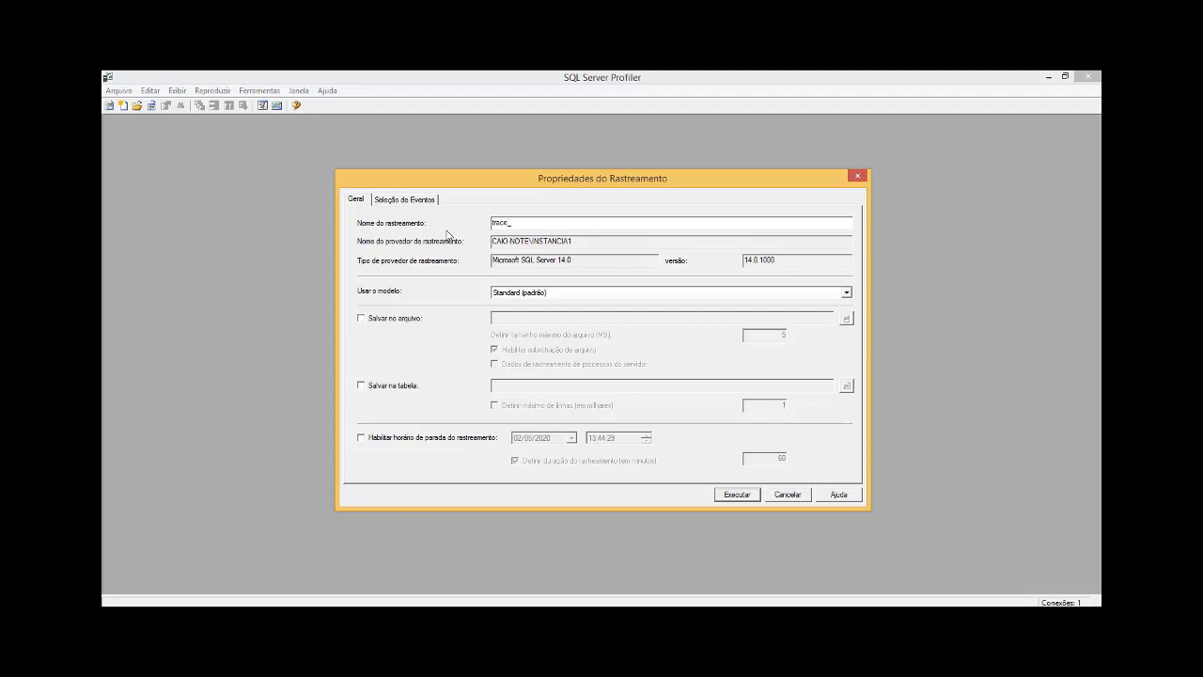
type("trace_monitoramento_1")
Step: Exclude the Audit Login, Audit Logout, ExistingConnection and SQL:BatchStarting events from the trace
left_click(414, 201)
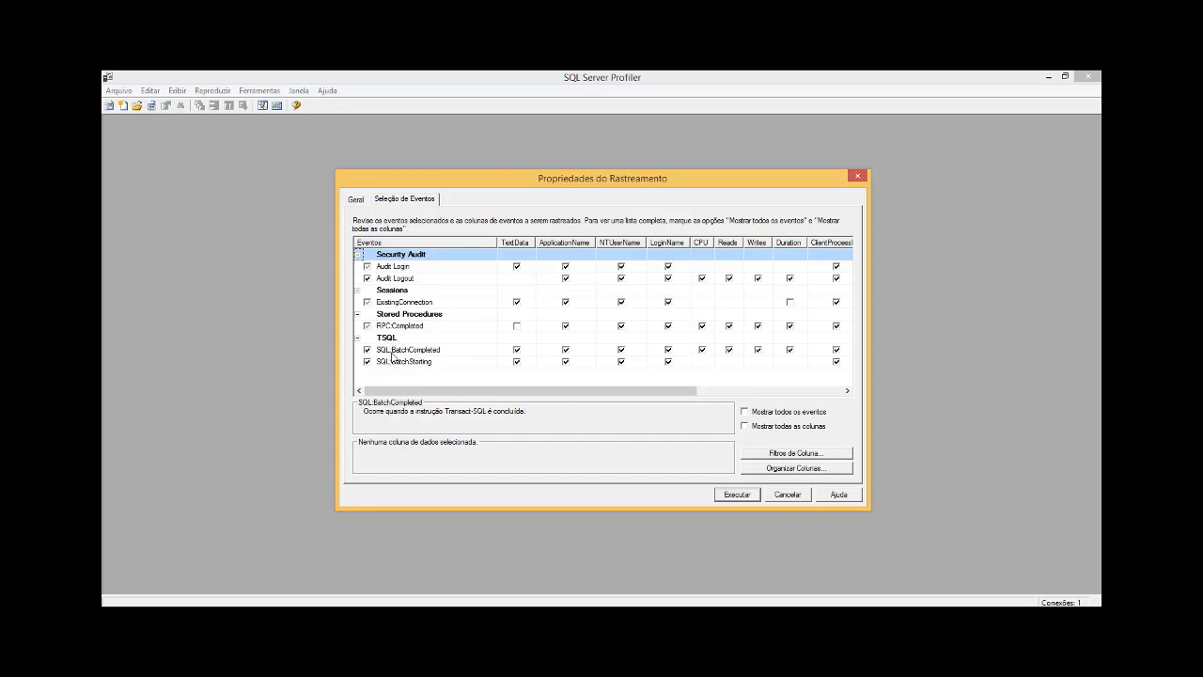
left_click(366, 266)
left_click(366, 278)
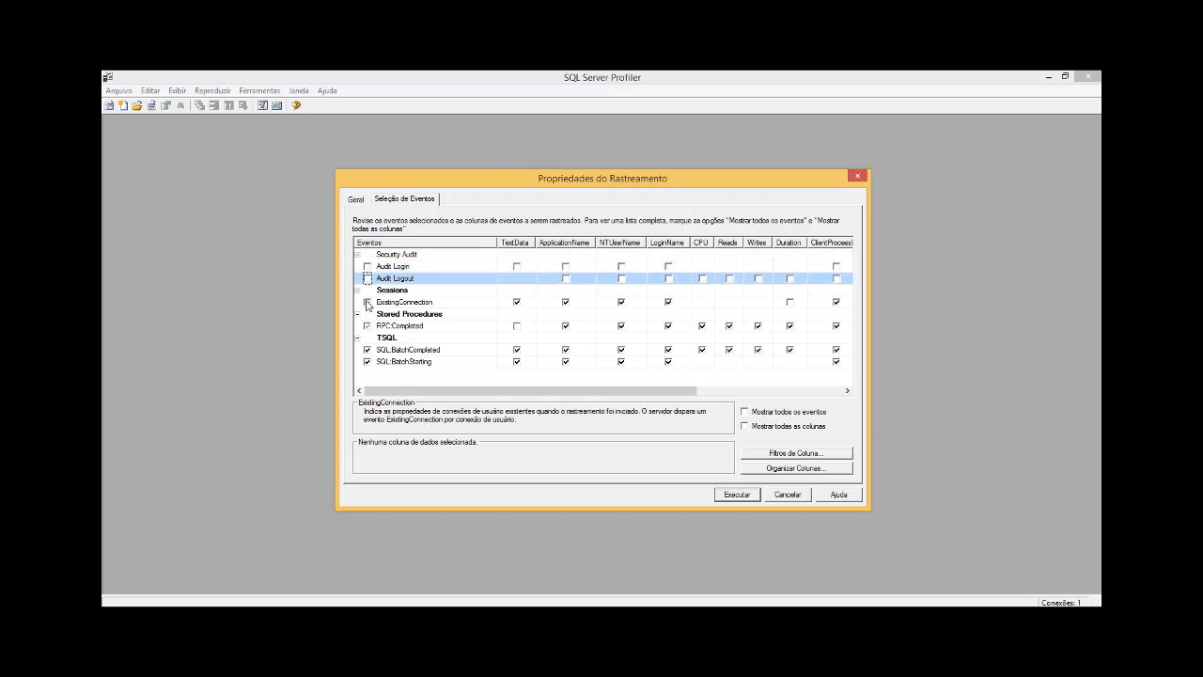
left_click(366, 302)
left_click(367, 361)
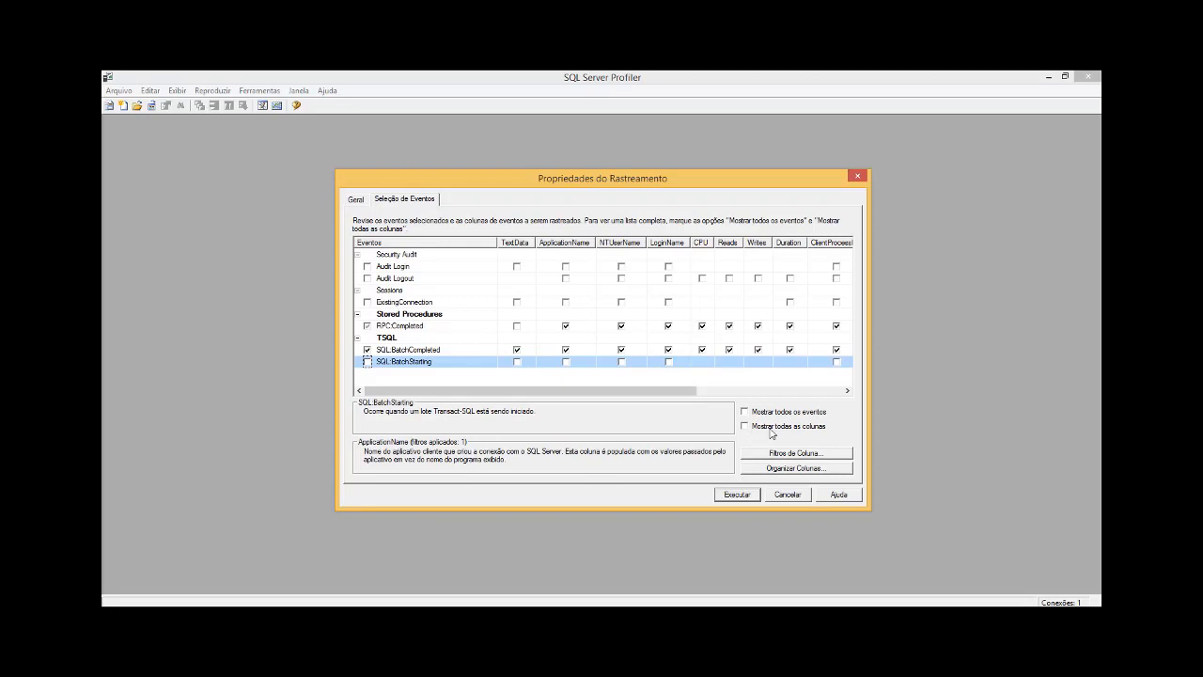
Step: Show all event columns and include TextData for RPC:Completed, plus DatabaseName and HostName for both RPC:Completed and SQL:BatchCompleted
left_click(769, 430)
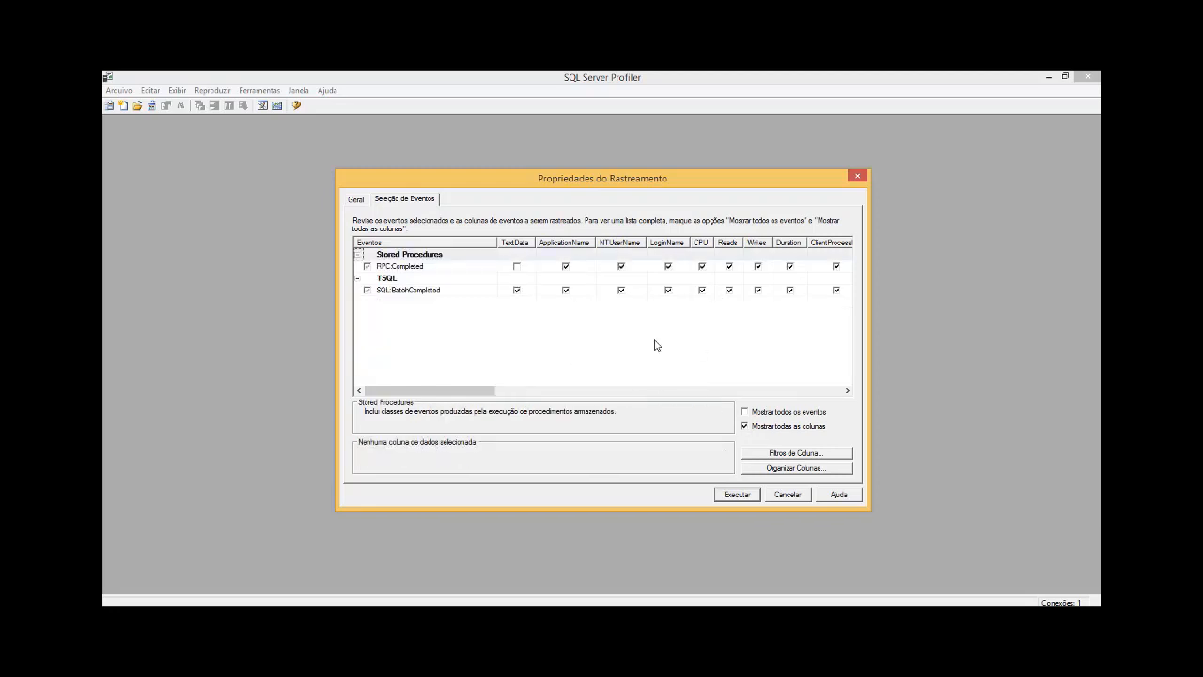
left_click(516, 270)
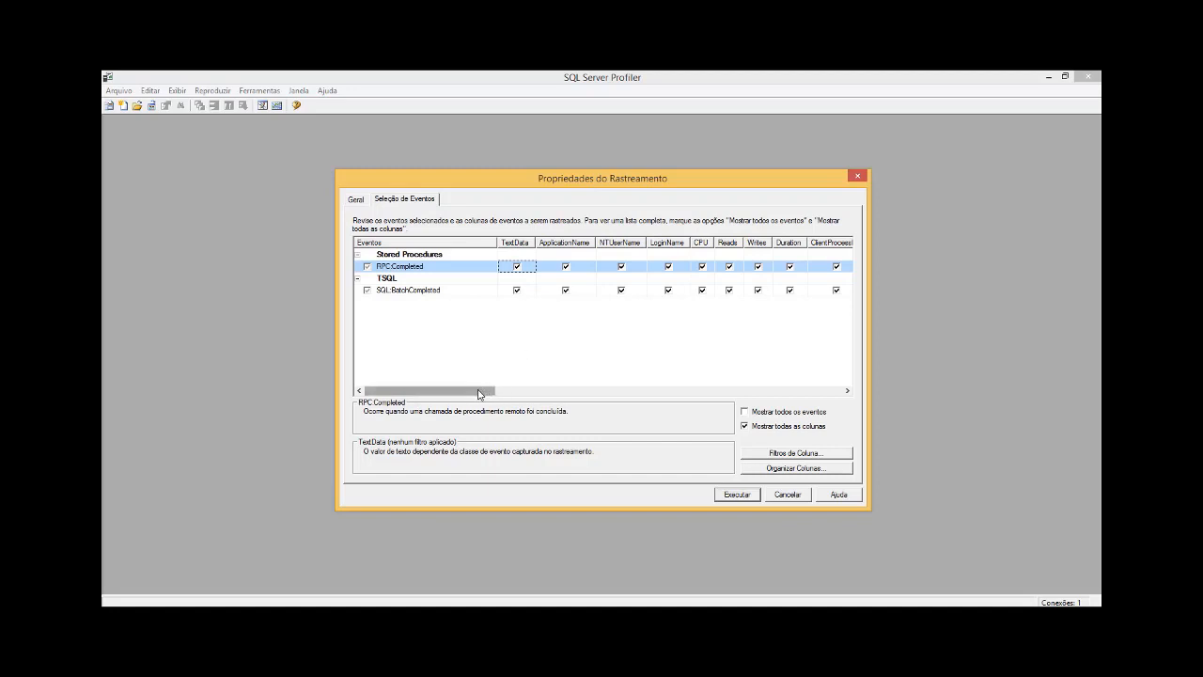
left_click_drag(477, 393, 664, 393)
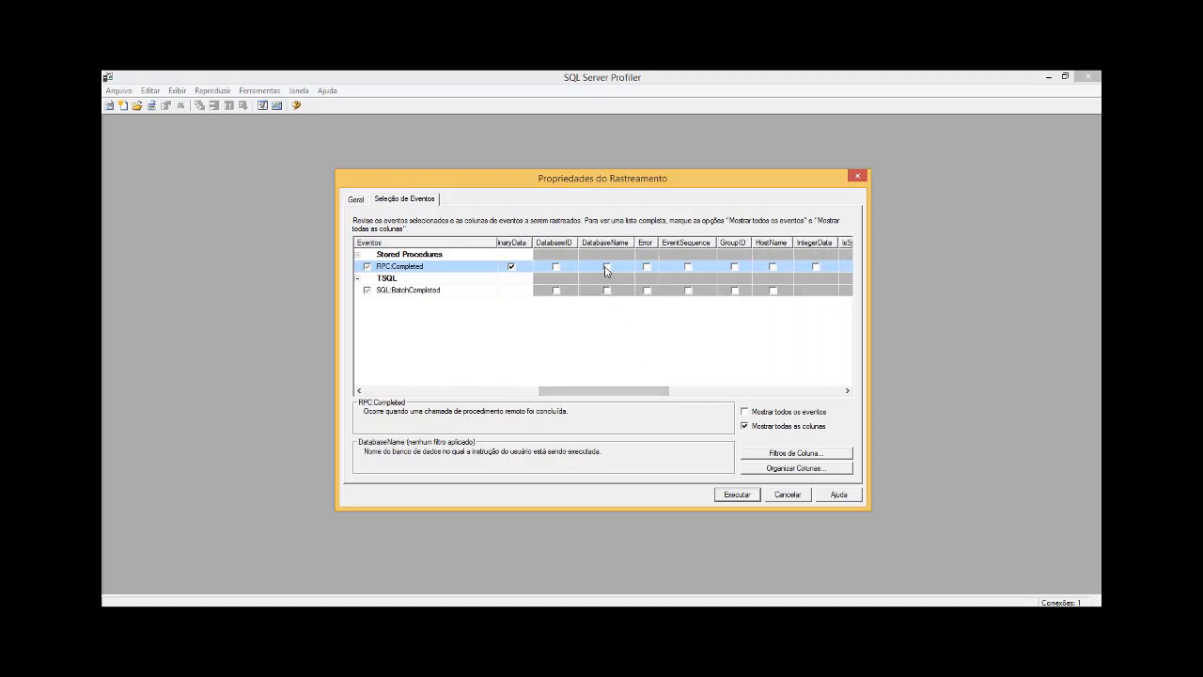
left_click(606, 266)
left_click(606, 291)
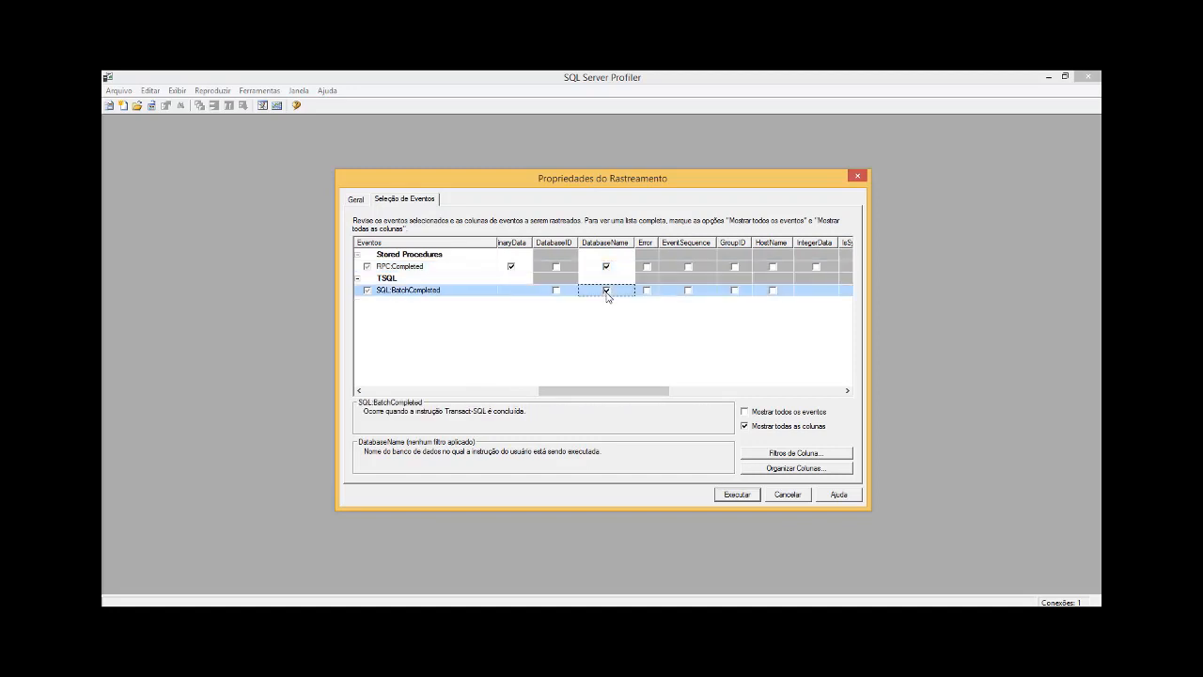
left_click(772, 267)
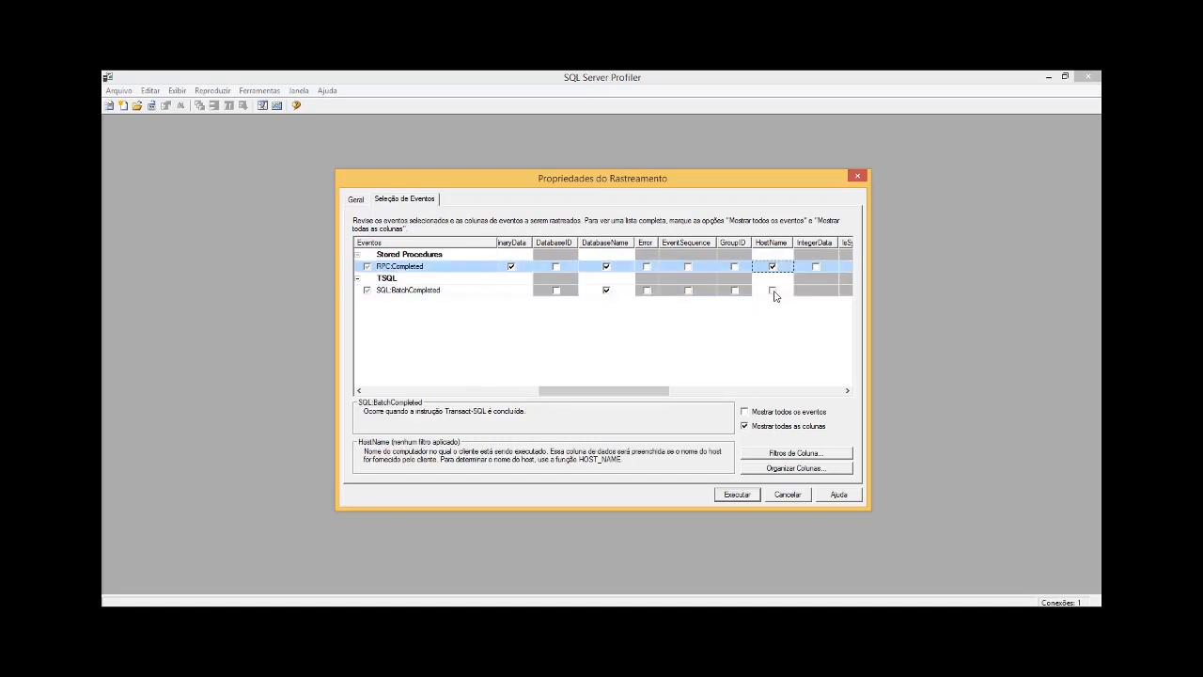
left_click(772, 290)
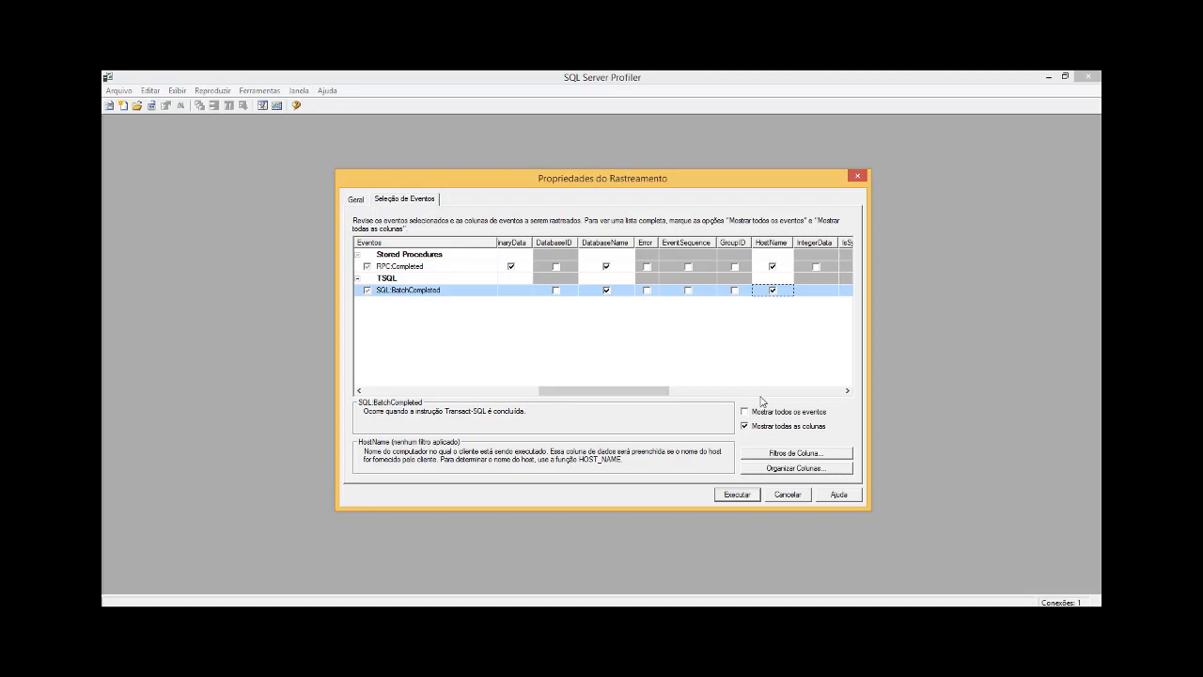
Step: Examine the column filter options for CPU, DatabaseName, Duration, HostName and TextData without adding any filter
left_click(791, 455)
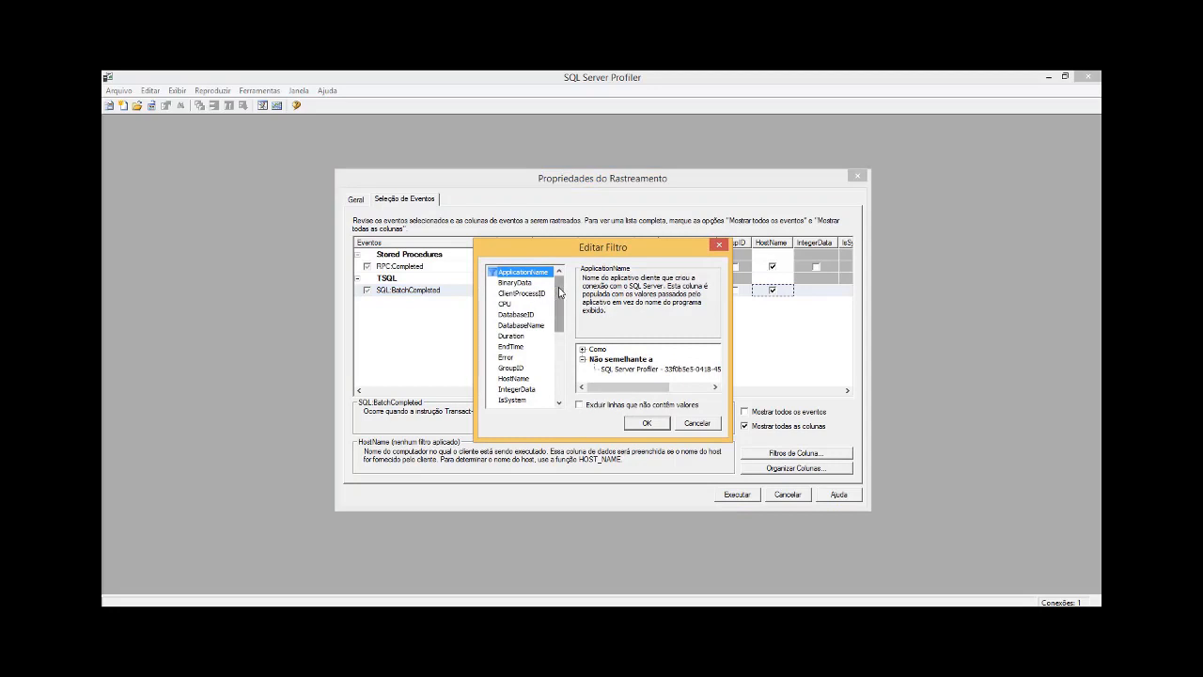
mouse_move(562, 292)
left_mouse_down()
mouse_move(569, 358)
mouse_move(562, 282)
left_mouse_up()
left_click(504, 306)
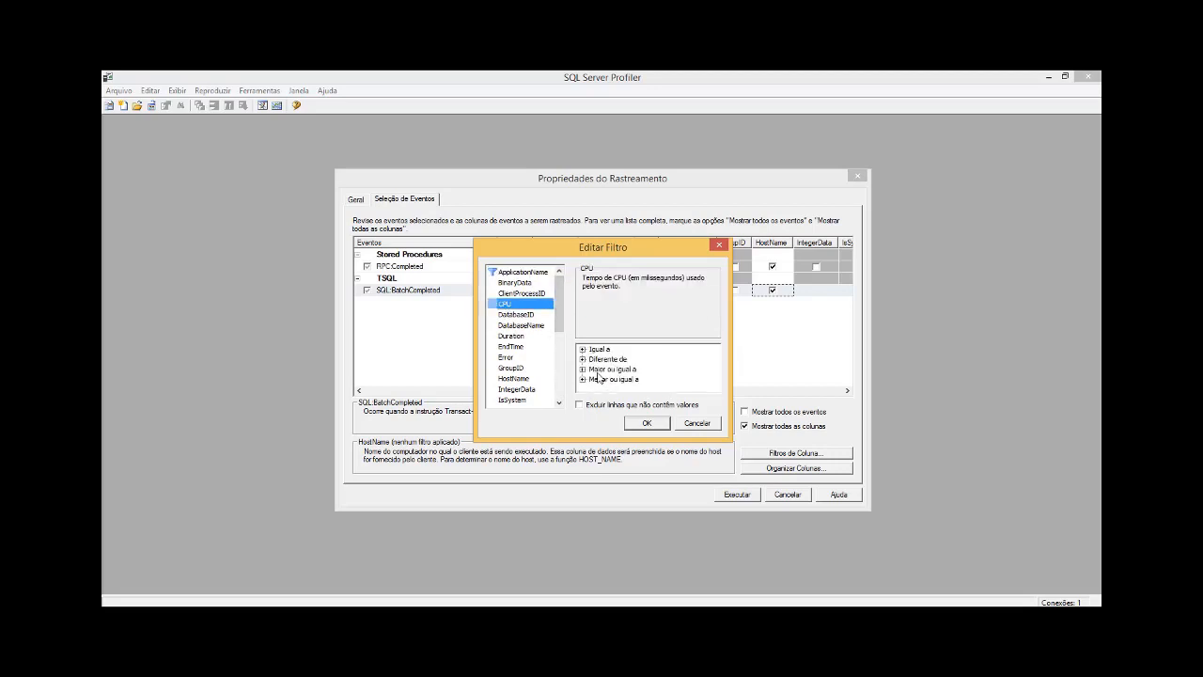
left_click(527, 328)
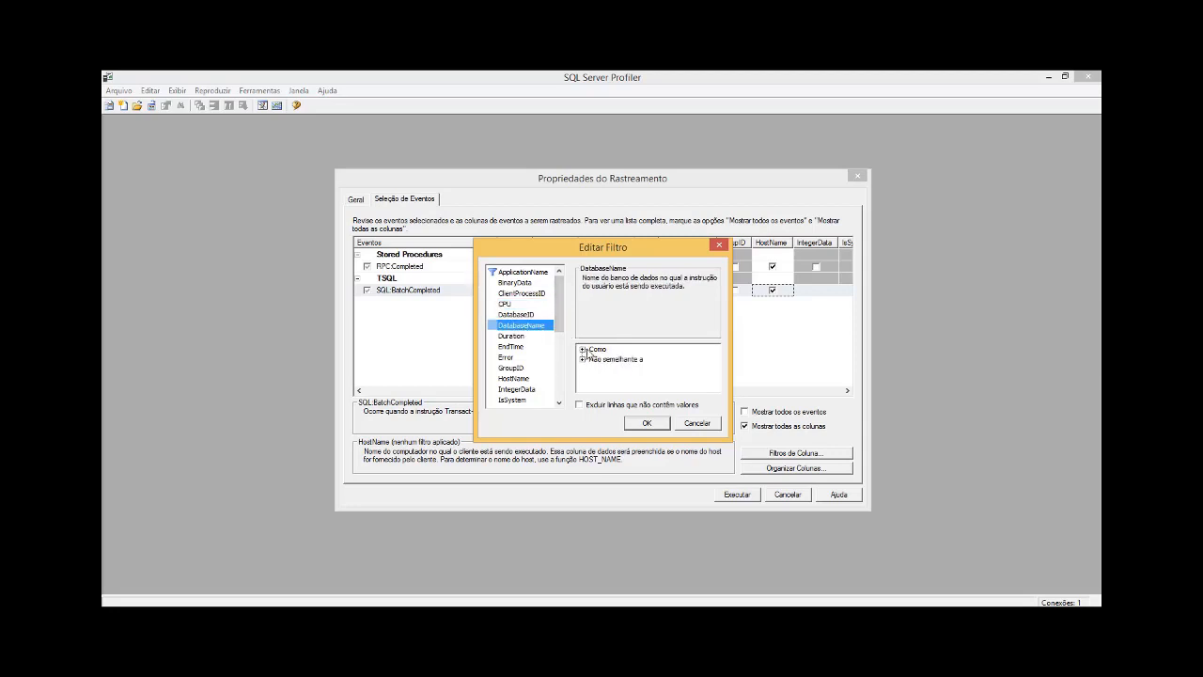
left_click(521, 338)
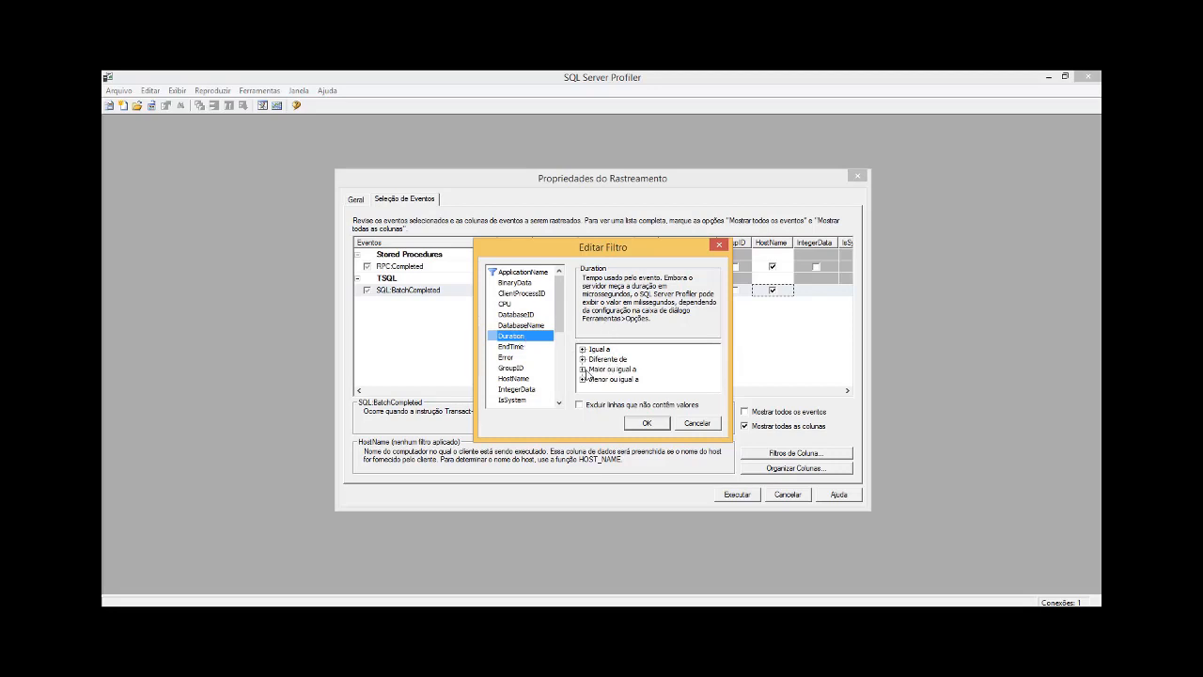
left_click(521, 379)
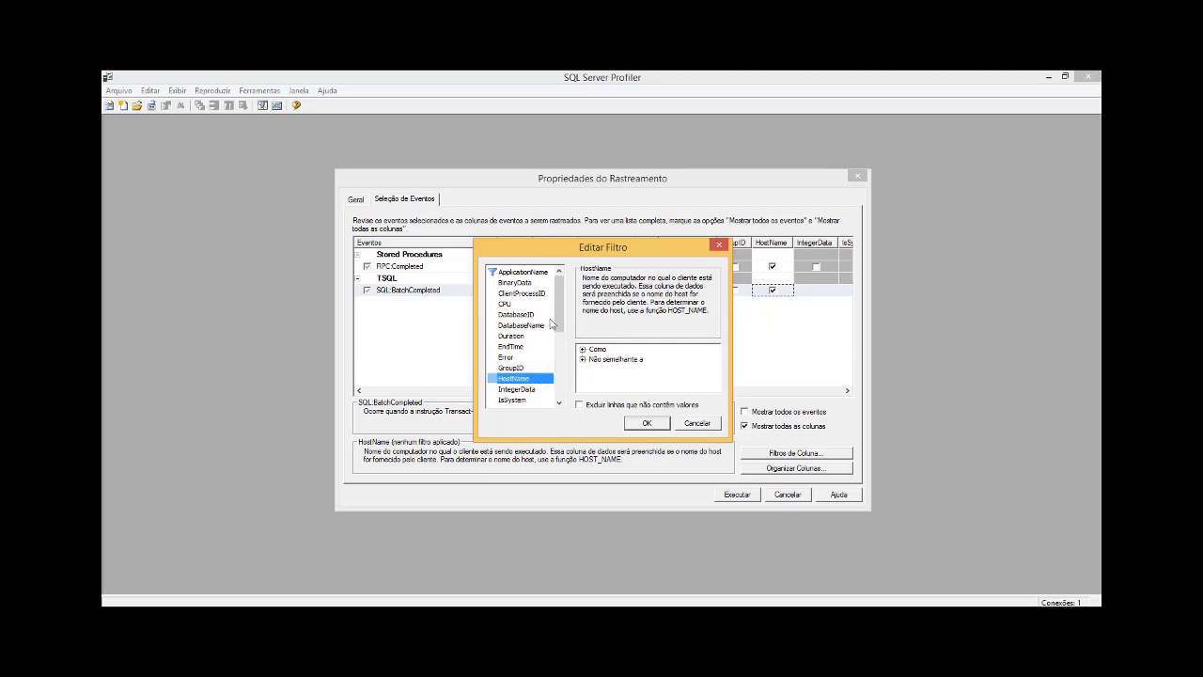
scroll(562, 320, "down", 2)
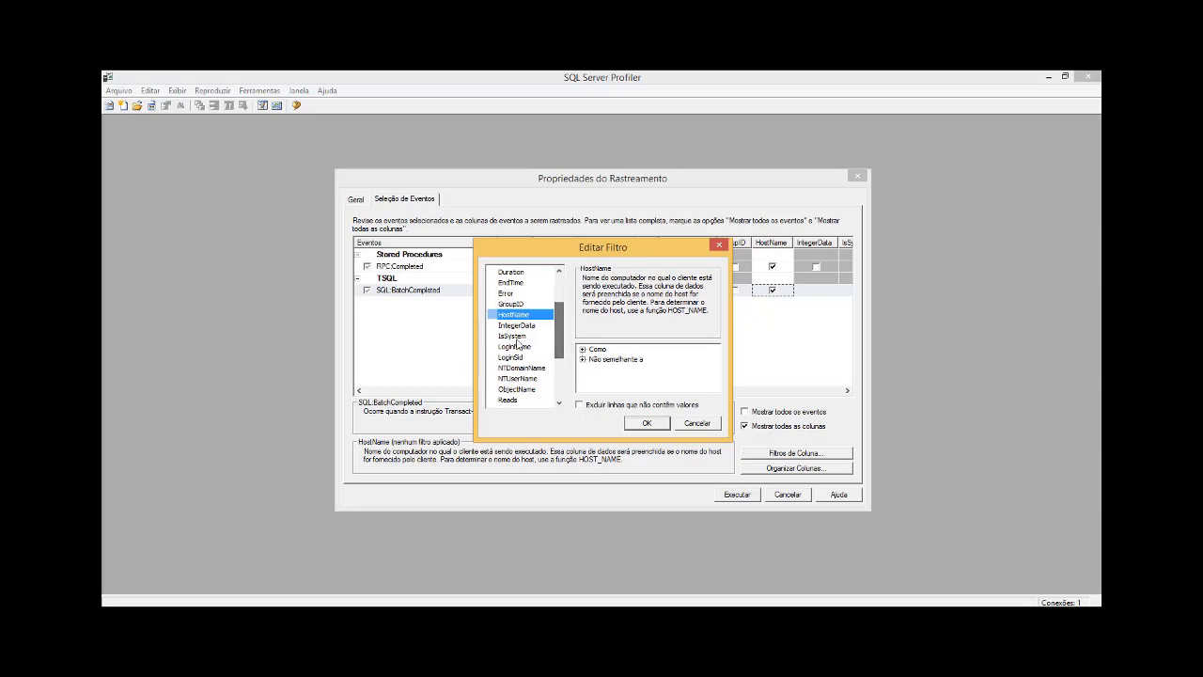
scroll(562, 338, "down", 3)
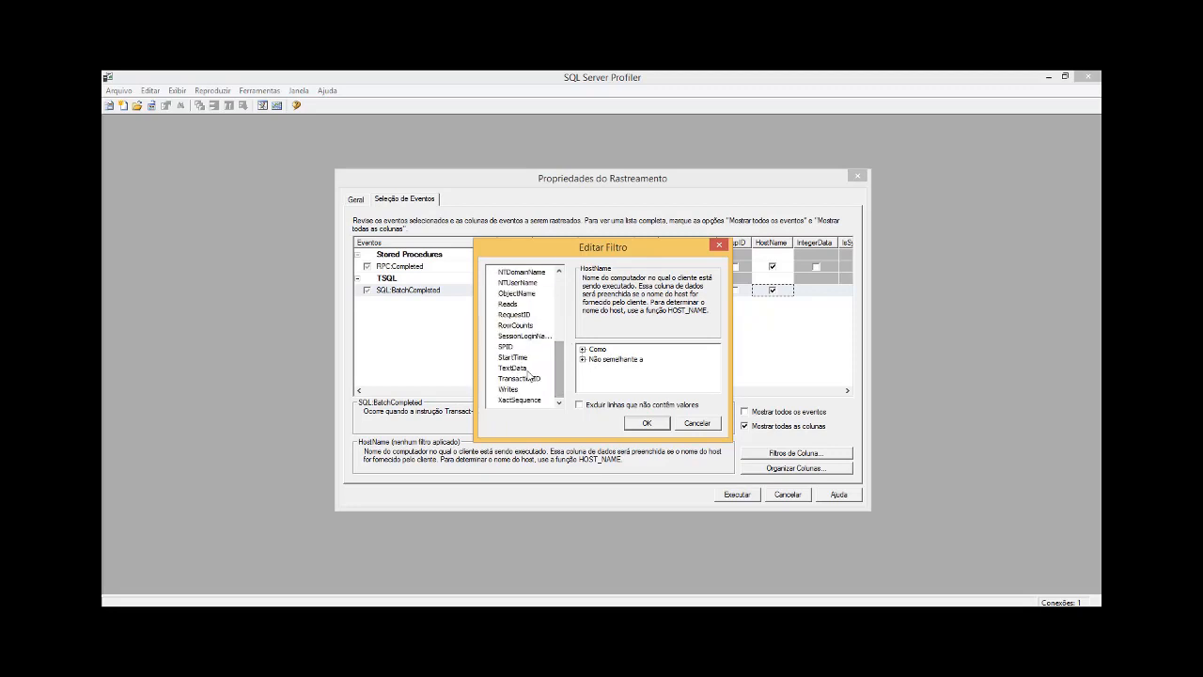
left_click(516, 369)
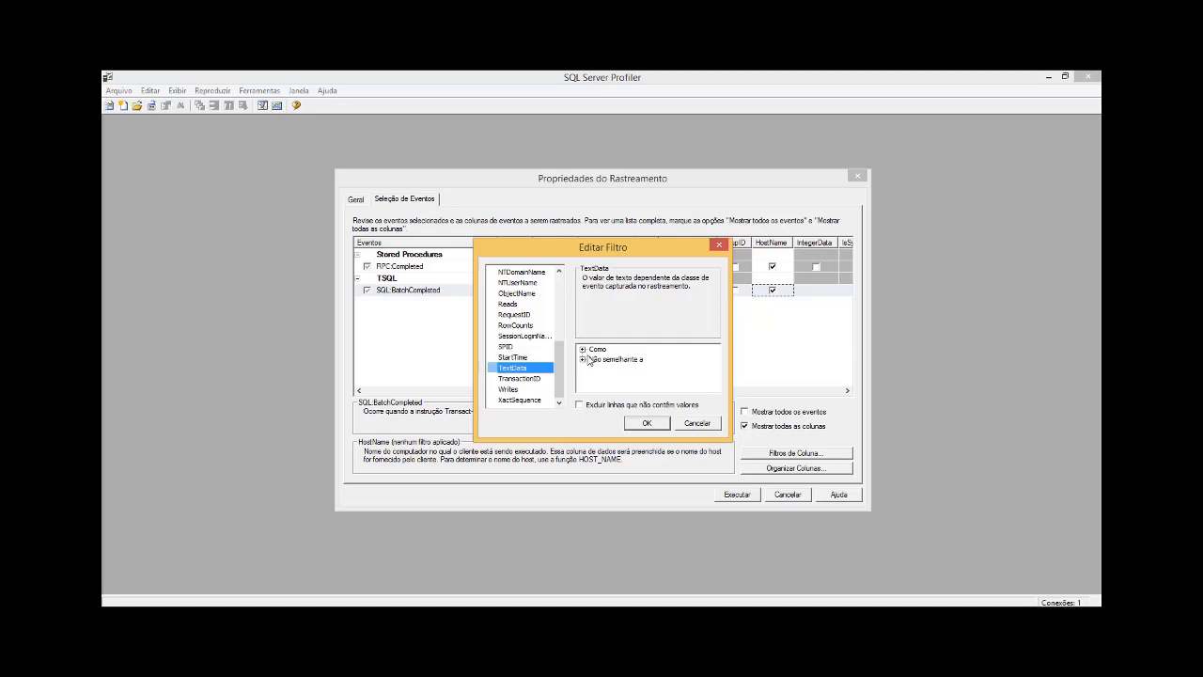
left_click_drag(562, 373, 558, 286)
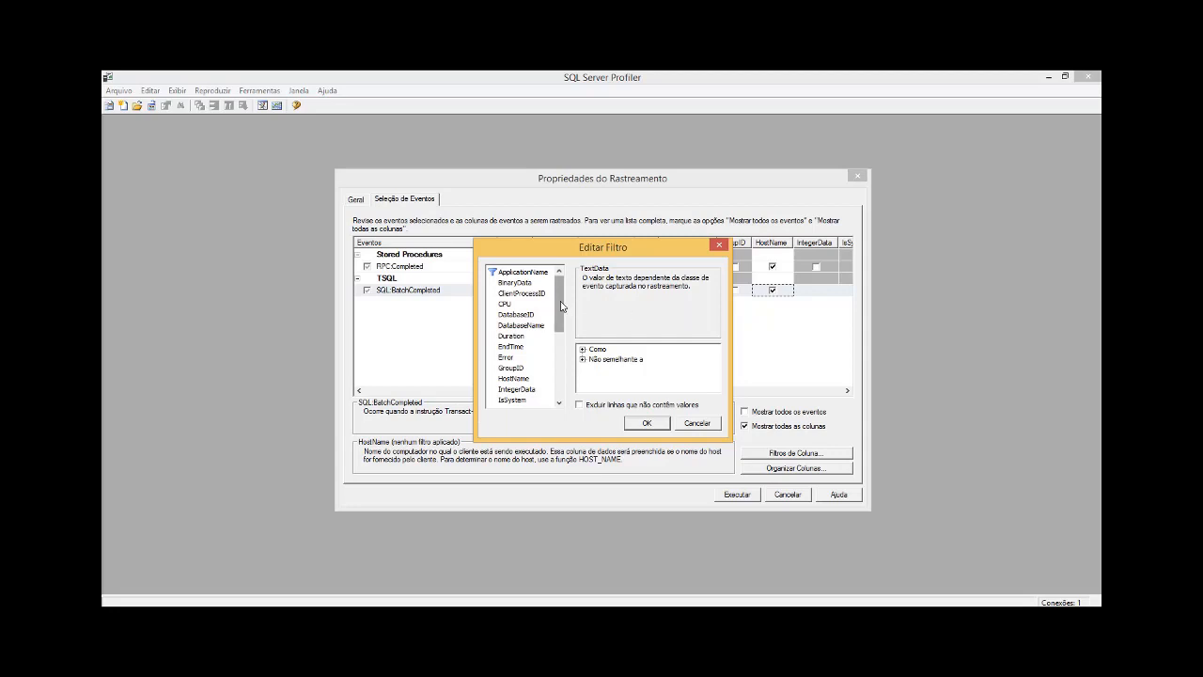
left_click_drag(561, 307, 561, 317)
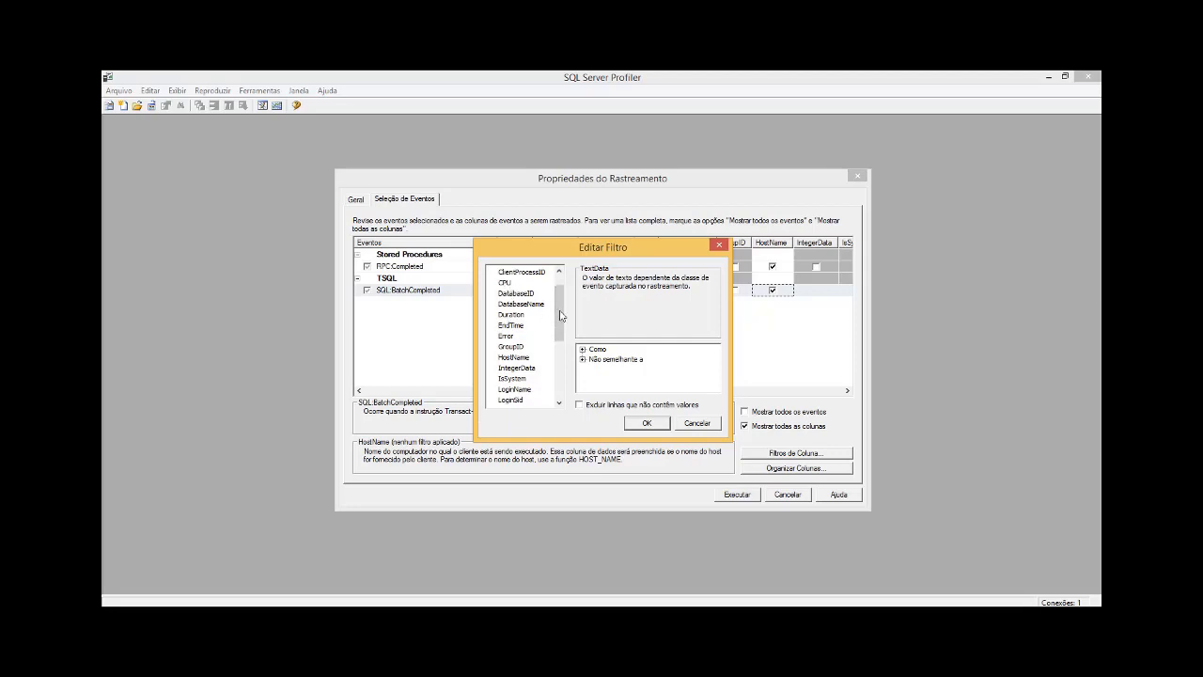
left_click_drag(561, 311, 561, 298)
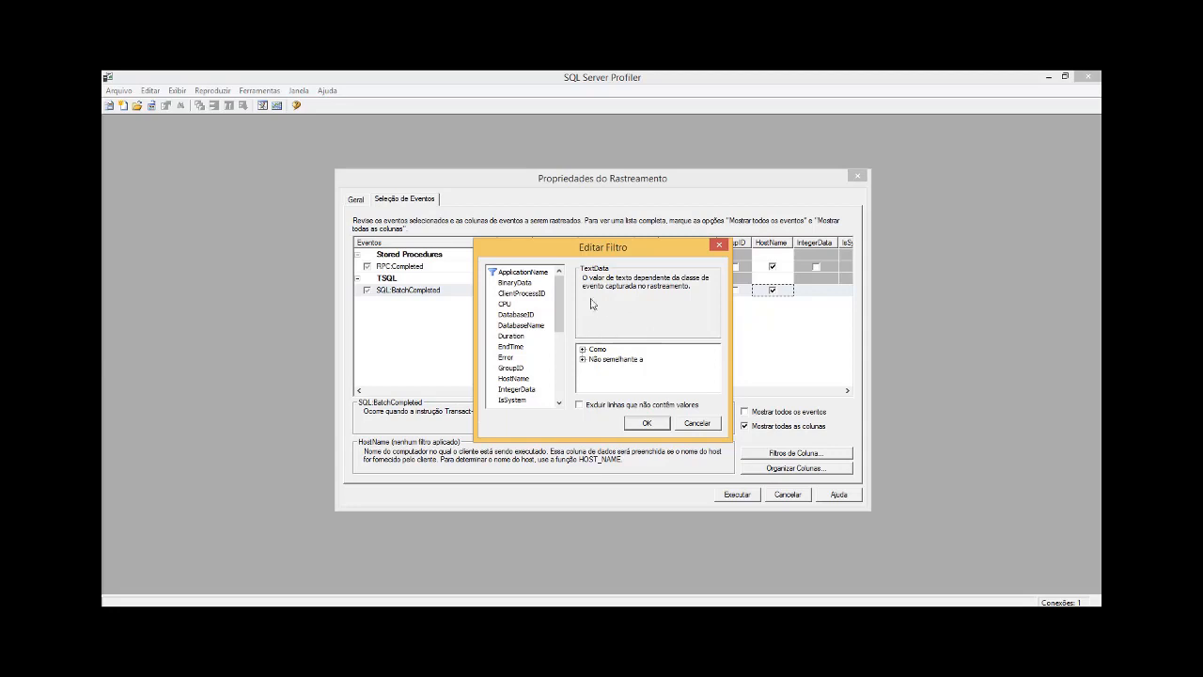
left_click(662, 424)
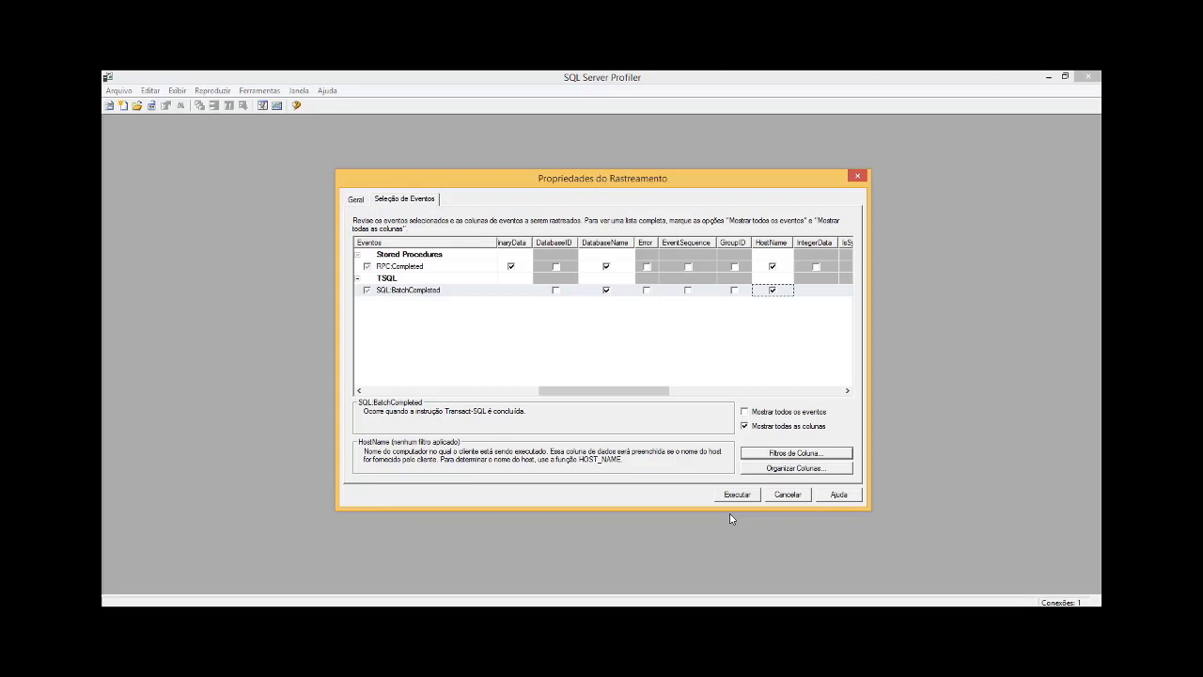
Step: Run the configured trace and maximize its results window
left_click_drag(604, 391, 393, 413)
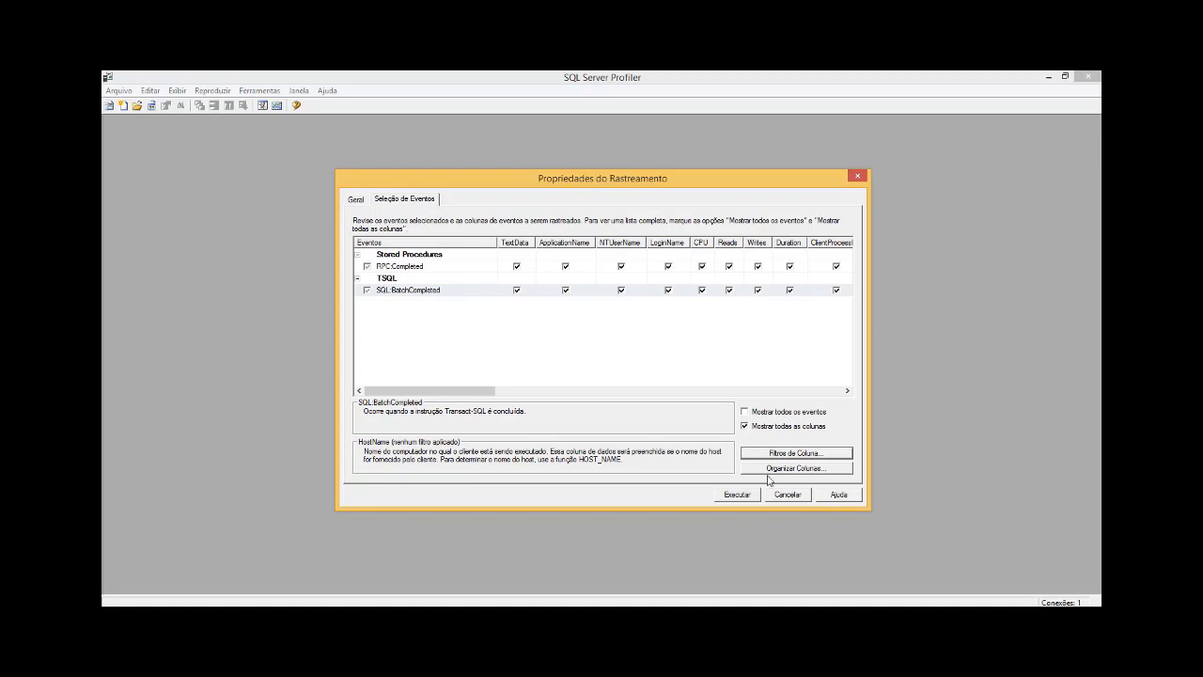
left_click(747, 496)
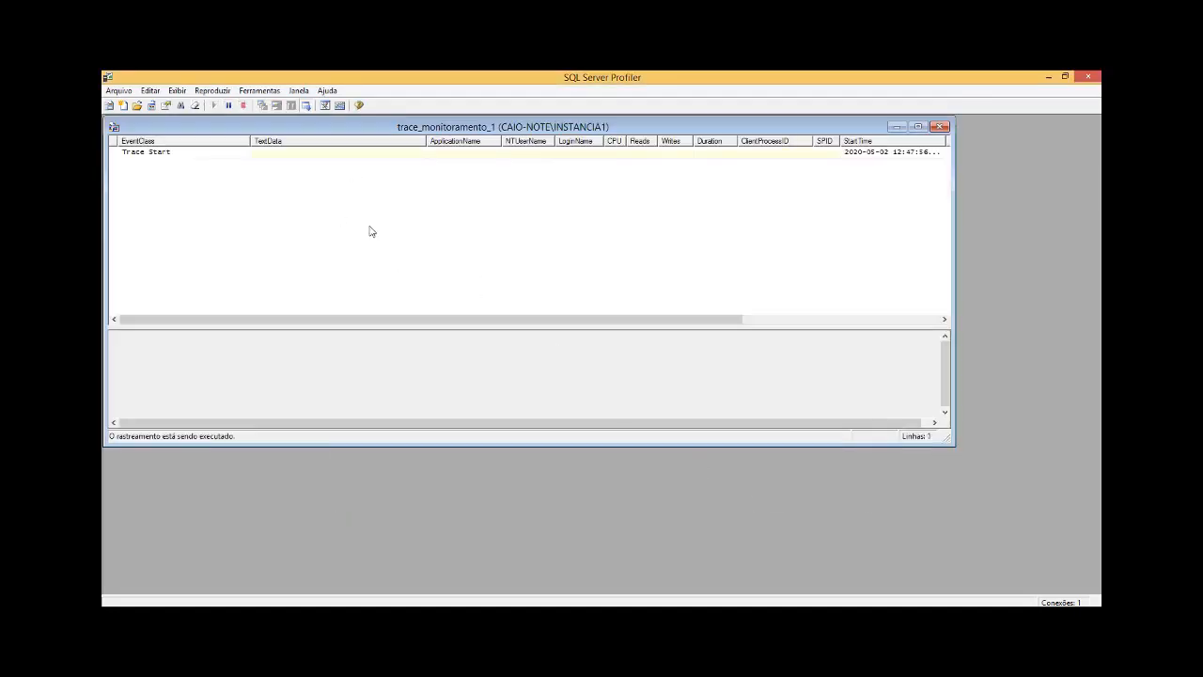
left_click(415, 151)
double_click(415, 127)
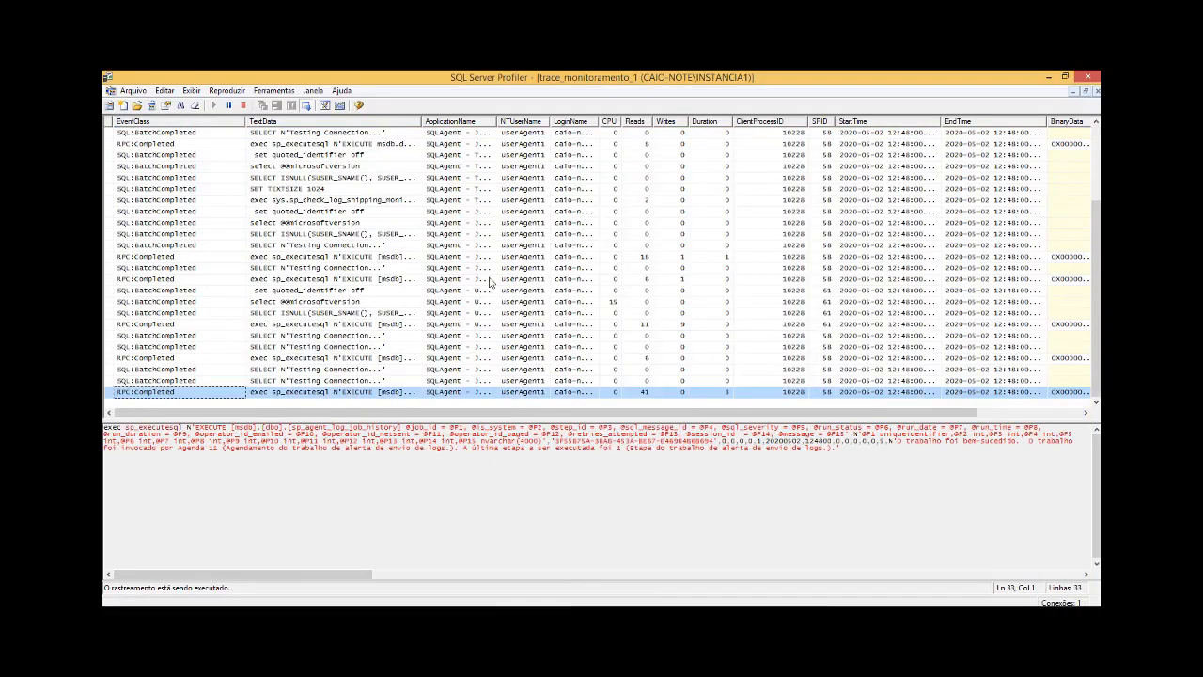
Step: Widen the ApplicationName column and view the full text of a captured SELECT N'Testing Connection...' batch
left_click_drag(498, 118, 543, 118)
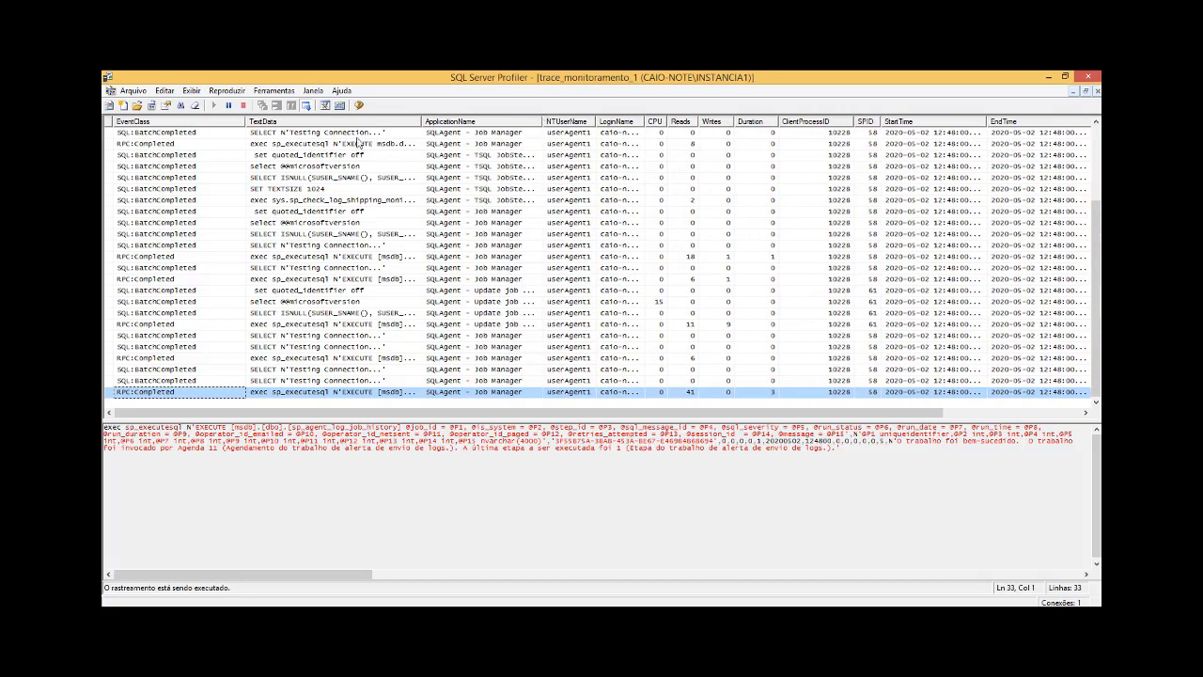
left_click(279, 137)
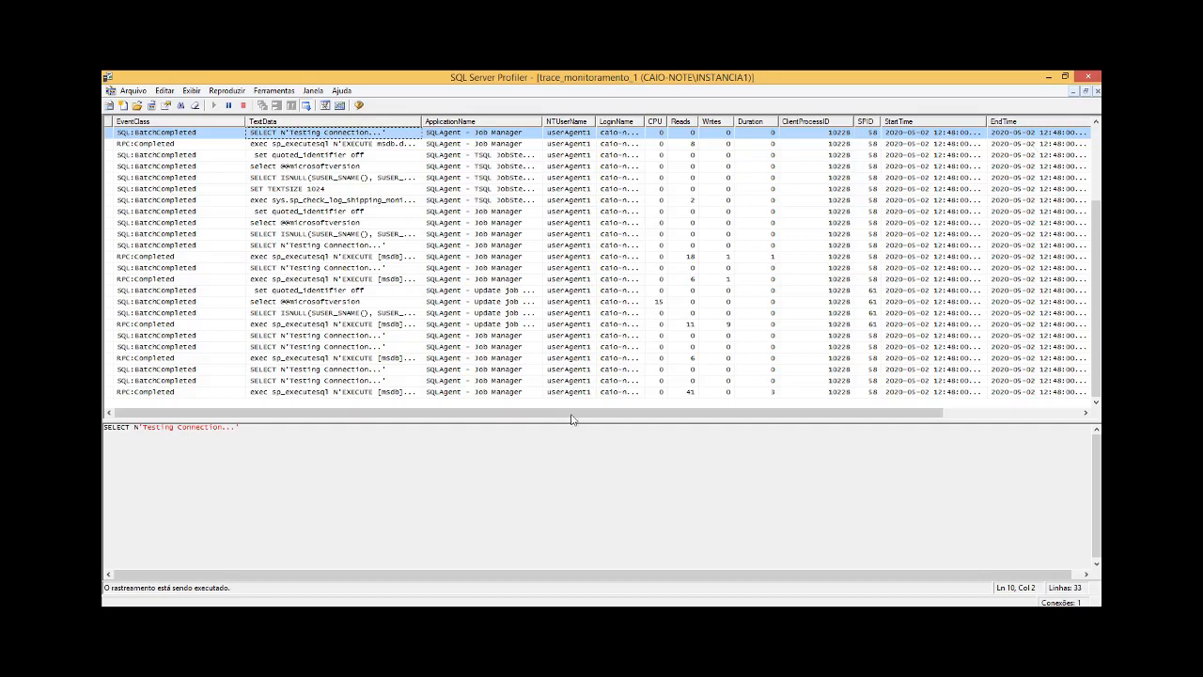
Step: Switch to SQL Server Management Studio and bring up the SQLQuery3.sql script with the test queries
left_click(423, 618)
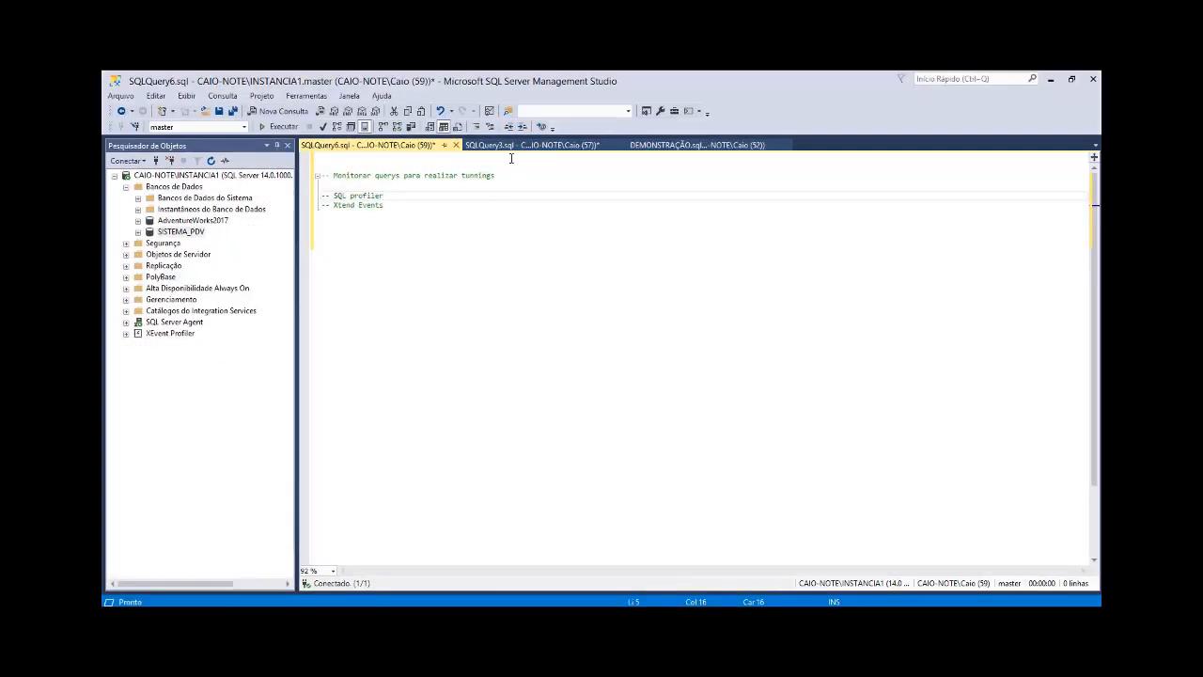
left_click(516, 146)
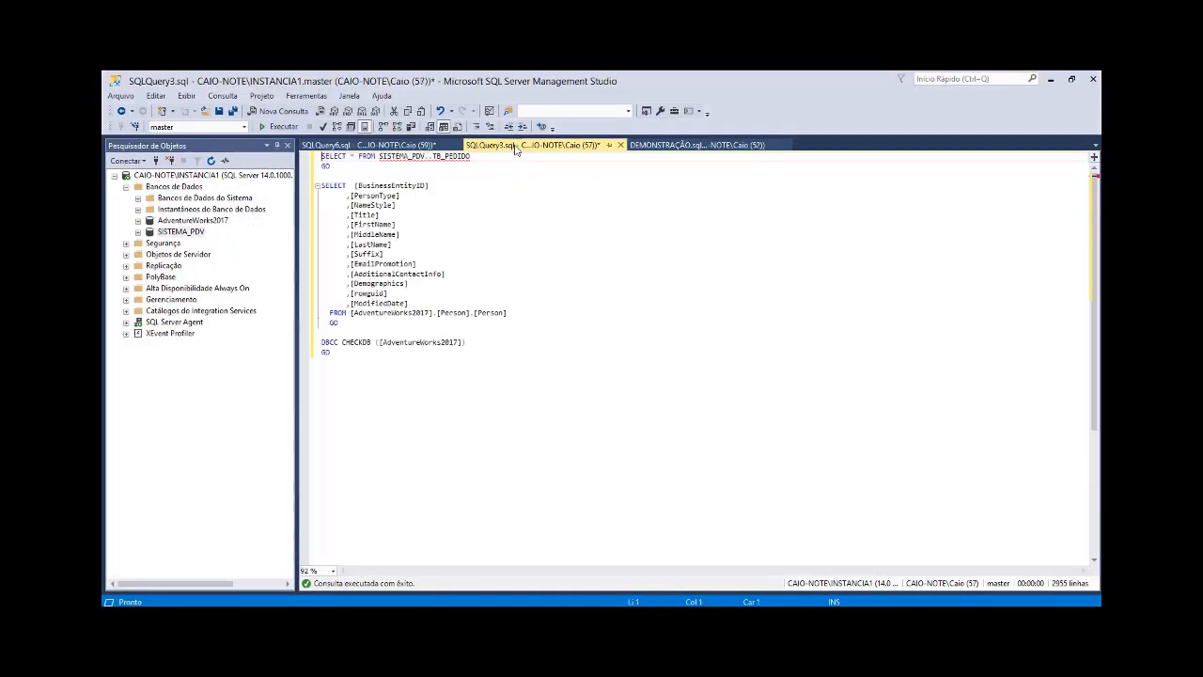
left_click(478, 188)
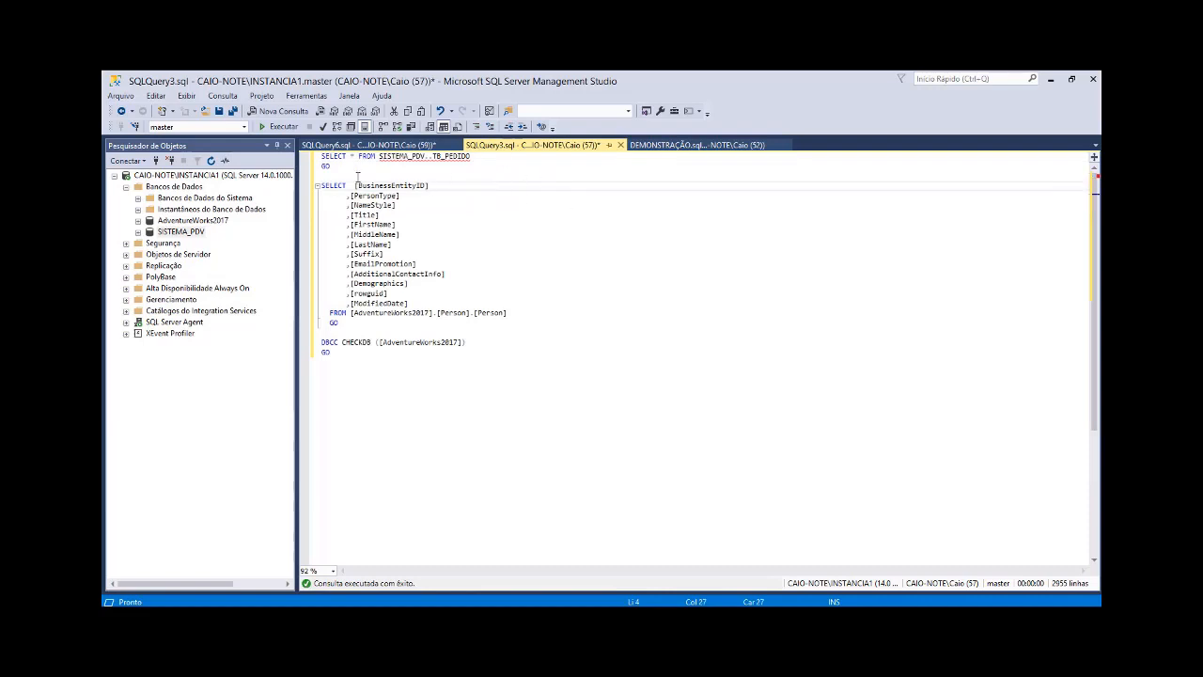
Step: Execute the SISTEMA_PDV..TB_PEDIDO query, the AdventureWorks2017 Person.Person query and the DBCC CHECKDB statement one at a time, each with its GO
left_click_drag(343, 168, 312, 156)
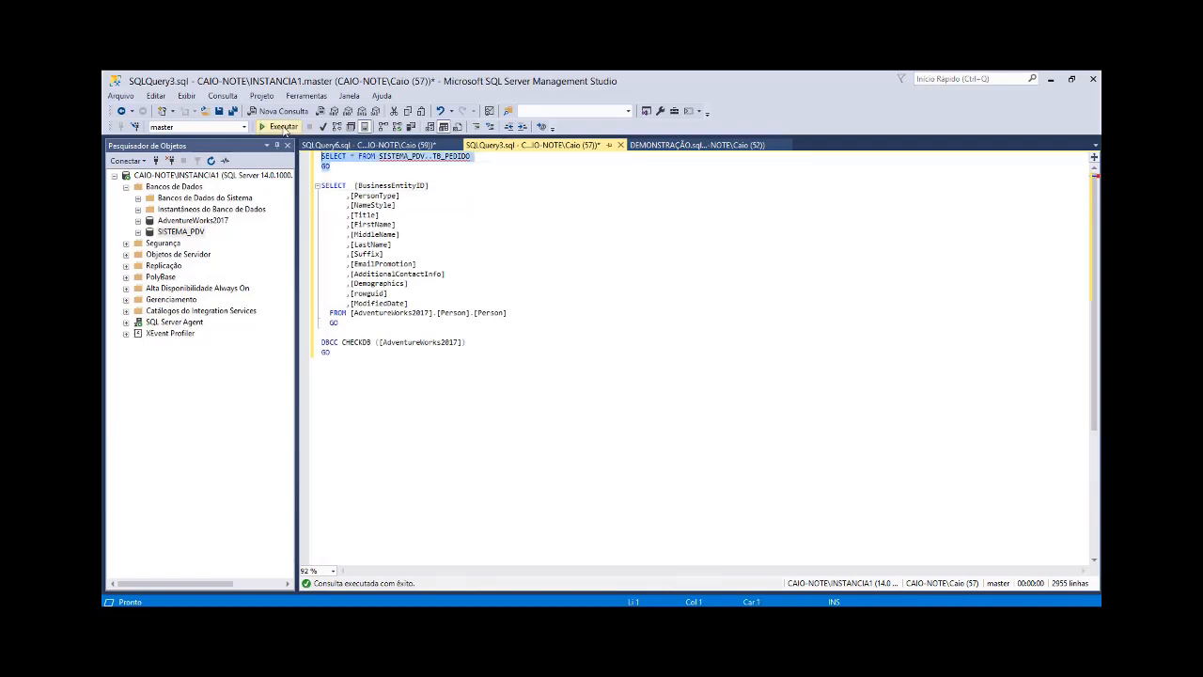
left_click(279, 126)
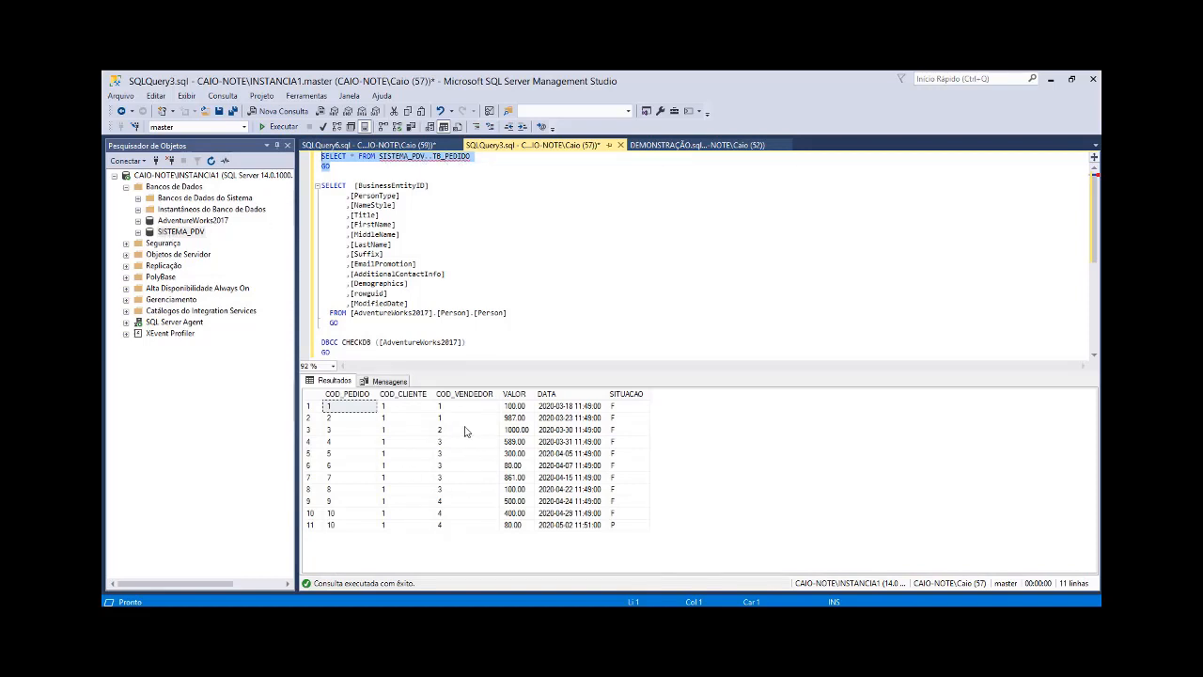
left_click_drag(365, 325, 321, 185)
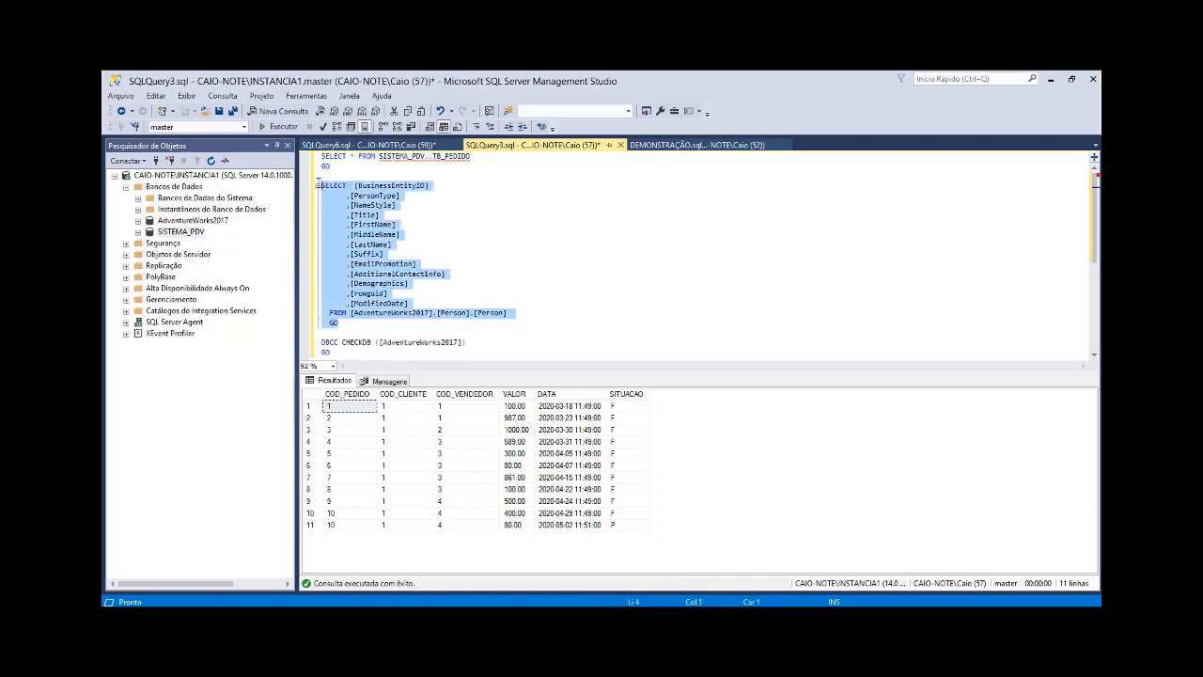
left_click(287, 126)
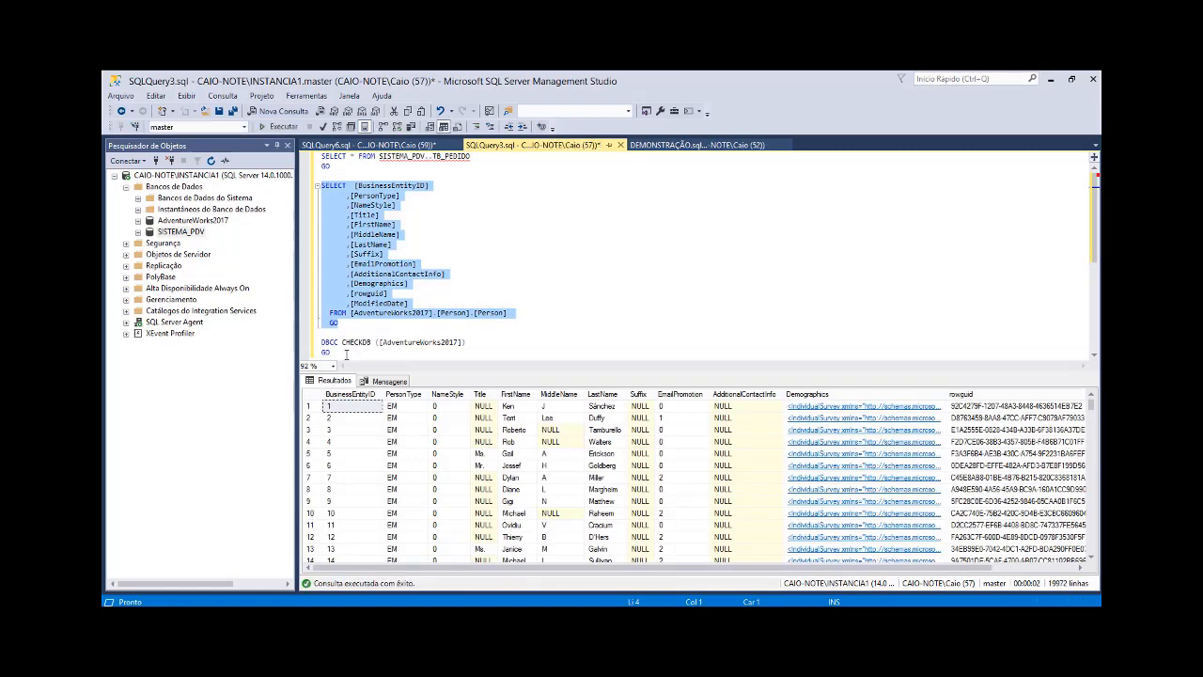
left_click_drag(346, 354, 317, 342)
key("F5")
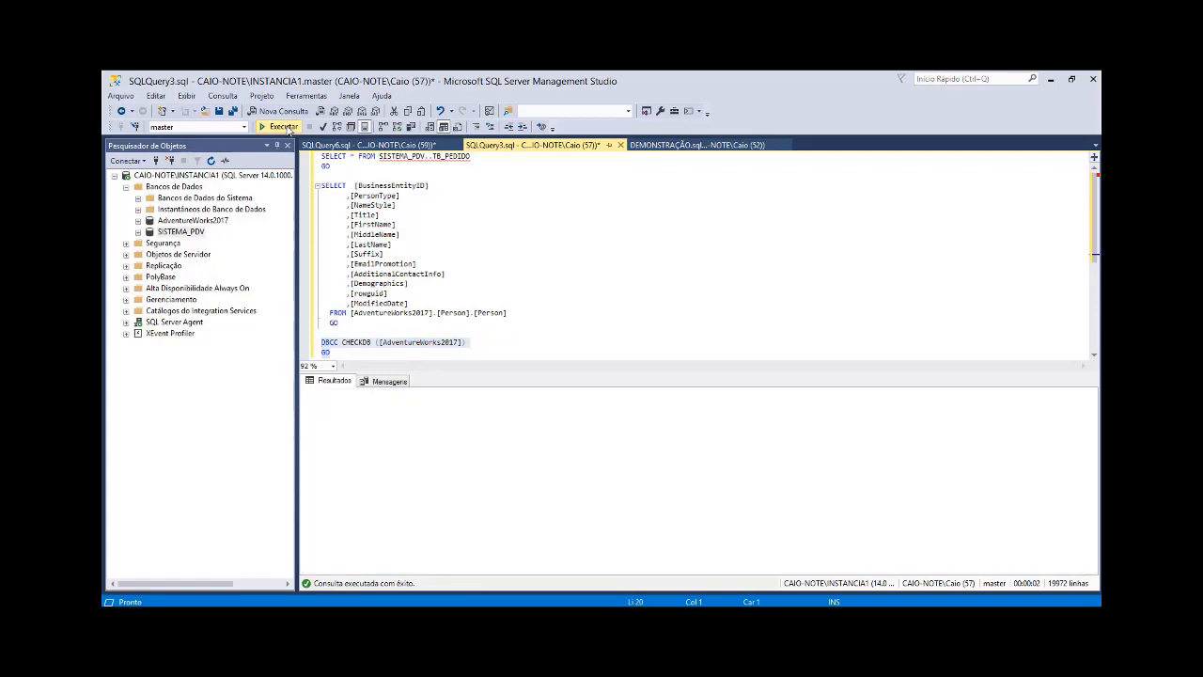
Step: Switch to SQL Server Profiler, view the captured TB_PEDIDO query and turn off automatic scrolling of the trace window
key("alt+Tab")
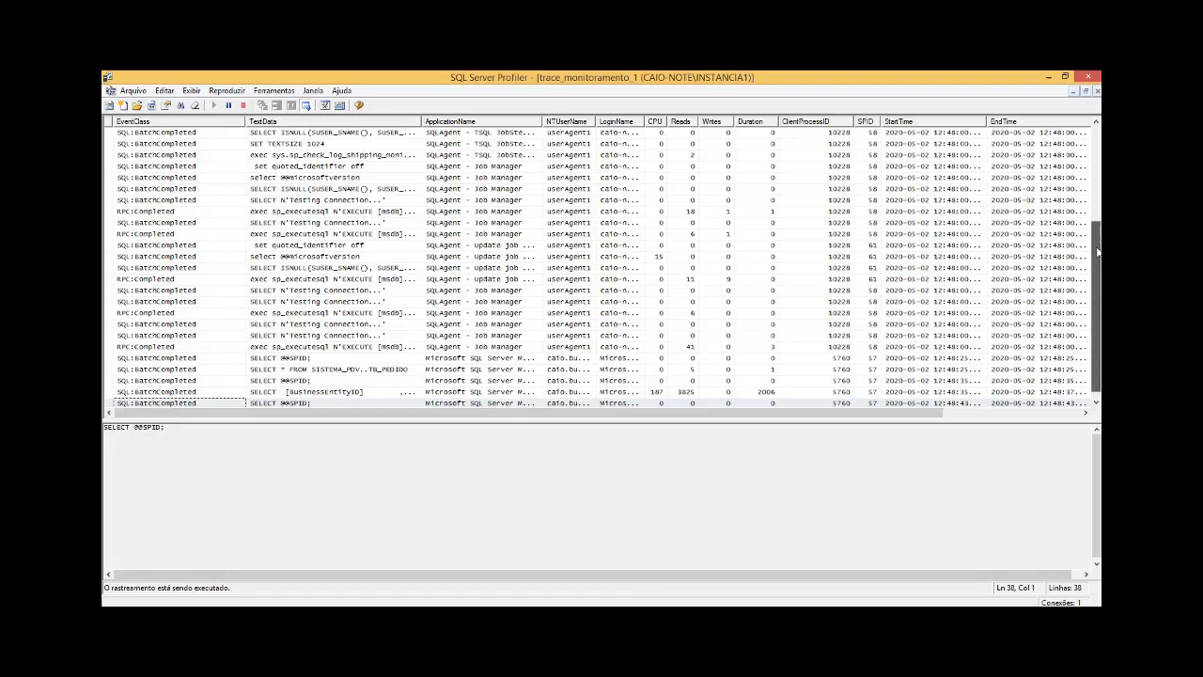
scroll(1097, 267, "down", 1)
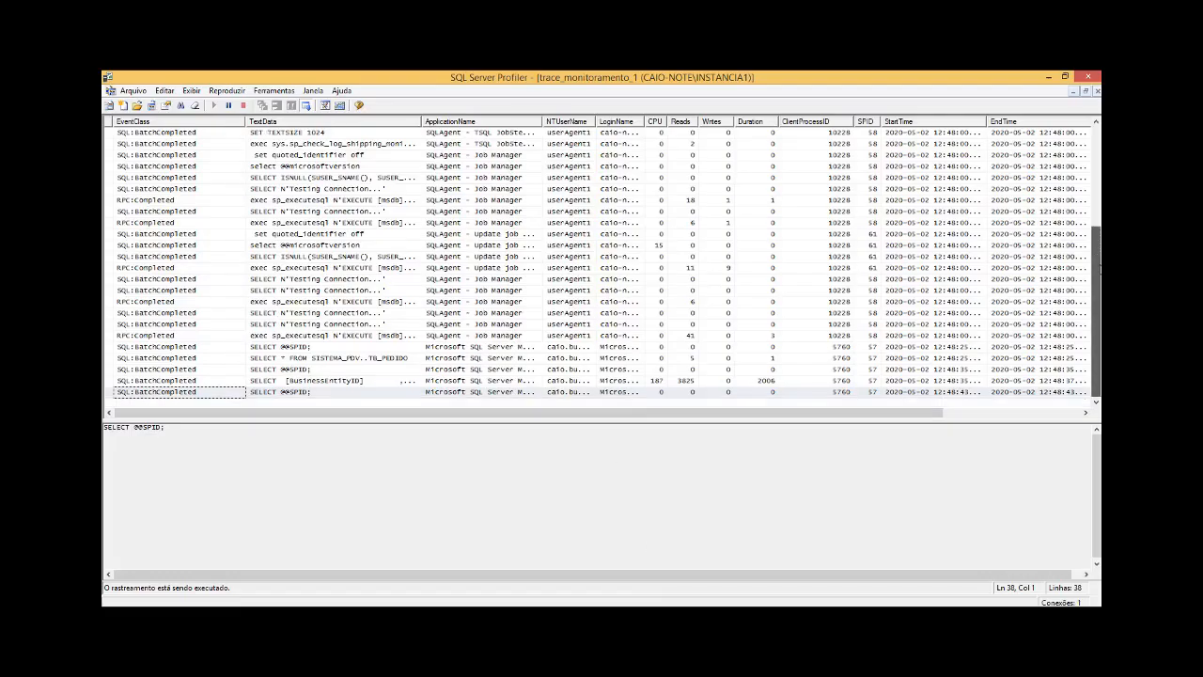
left_click(416, 359)
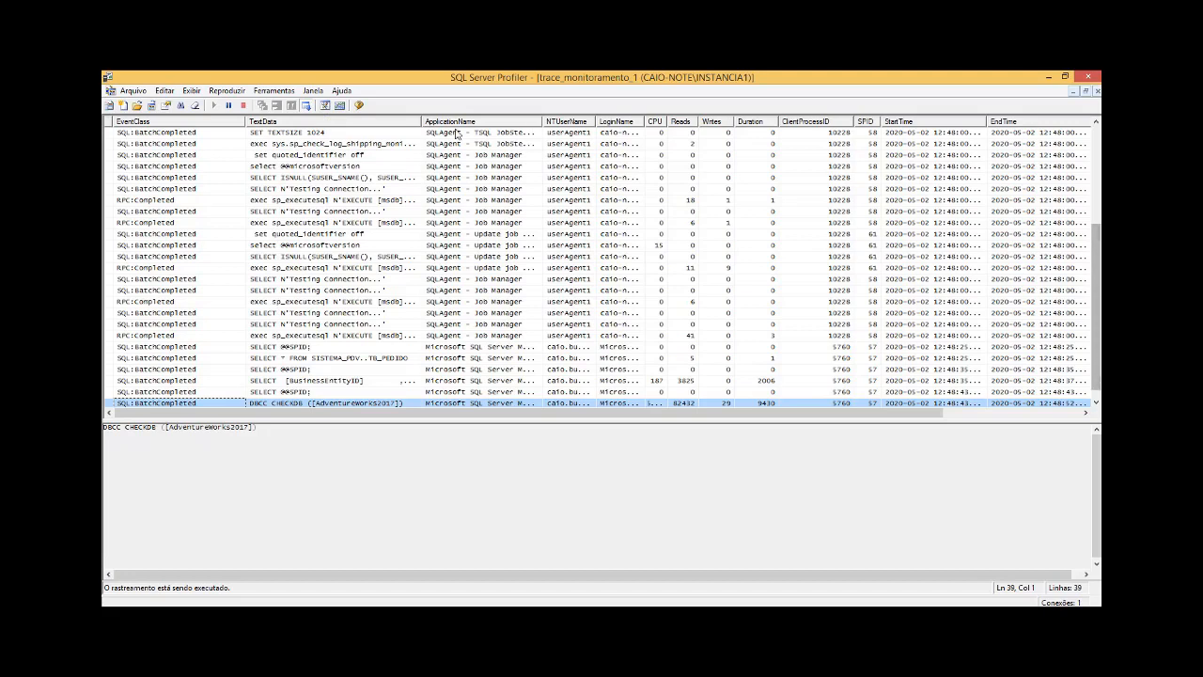
left_click(307, 106)
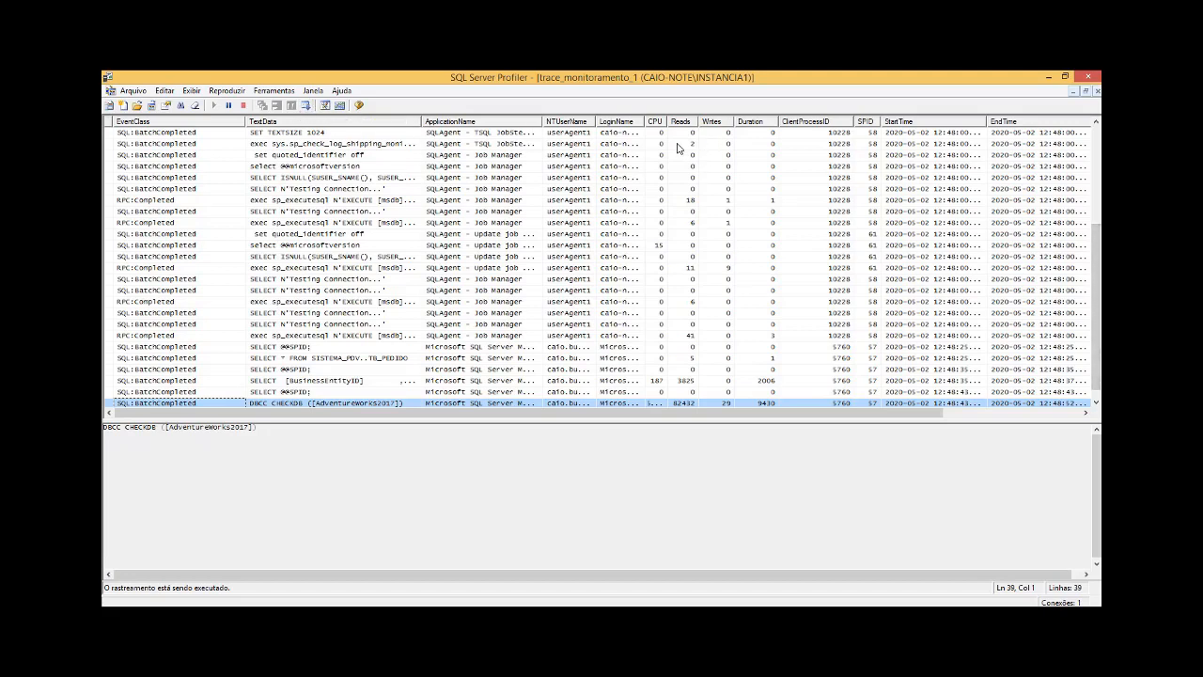
Step: Rearrange the trace grid so the CPU, Duration, Reads and Writes columns follow TextData in that order
left_click_drag(655, 125, 431, 125)
left_click_drag(752, 125, 475, 123)
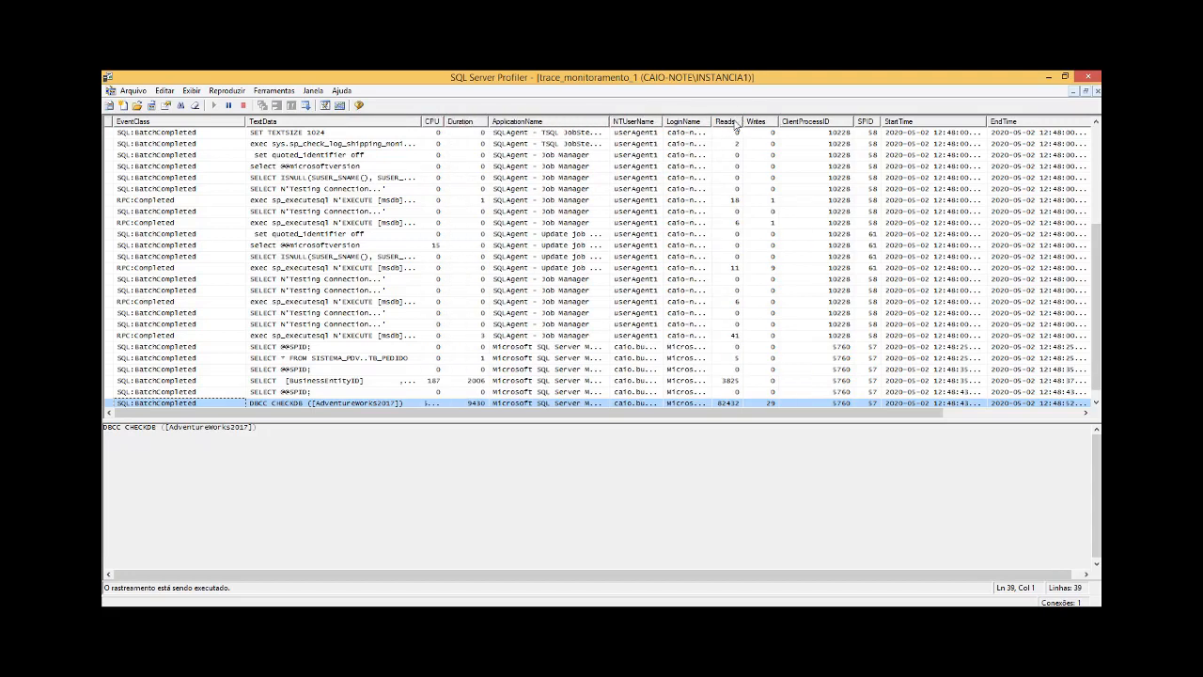
left_click_drag(730, 123, 505, 124)
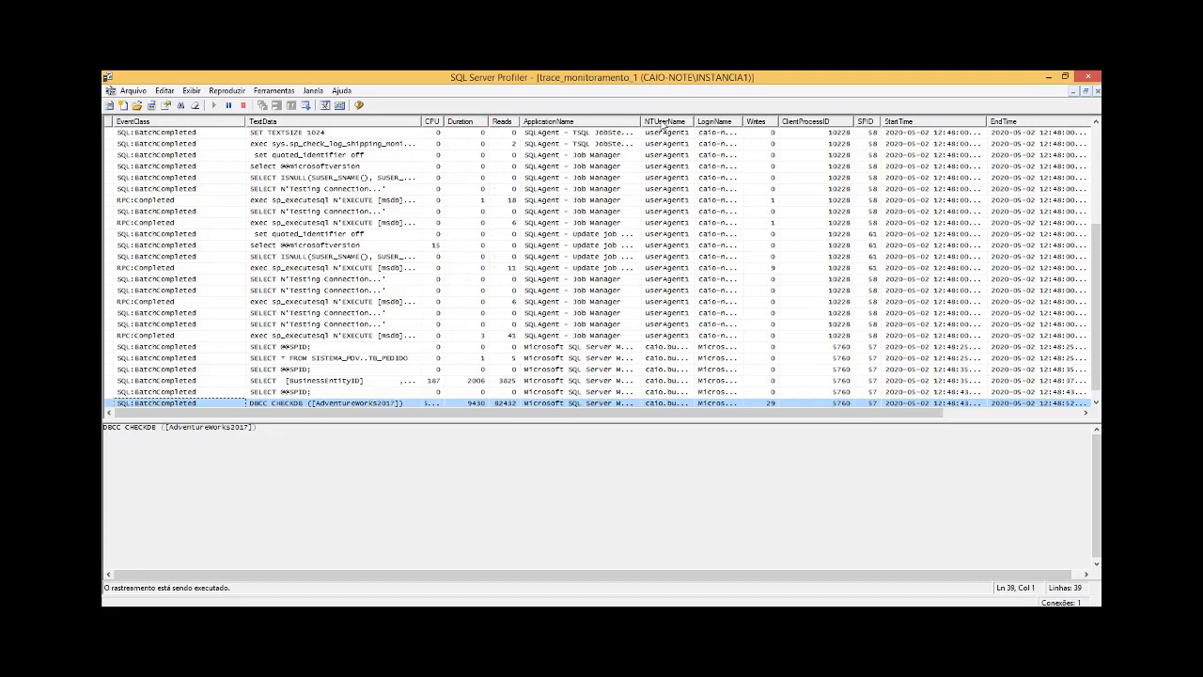
left_click_drag(763, 123, 527, 123)
Step: Move the DatabaseName and HostName columns to directly after Writes, ahead of ApplicationName
left_click_drag(868, 412, 1000, 413)
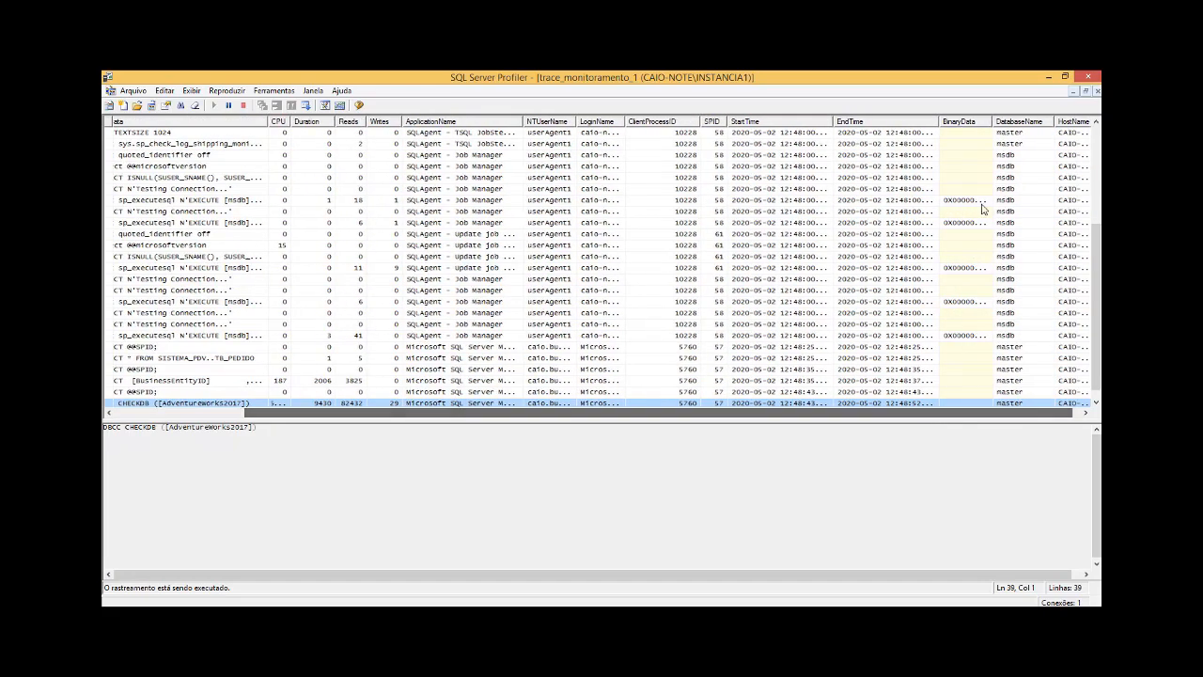
left_click_drag(1028, 123, 401, 132)
left_click_drag(1089, 125, 470, 131)
left_click_drag(310, 411, 178, 411)
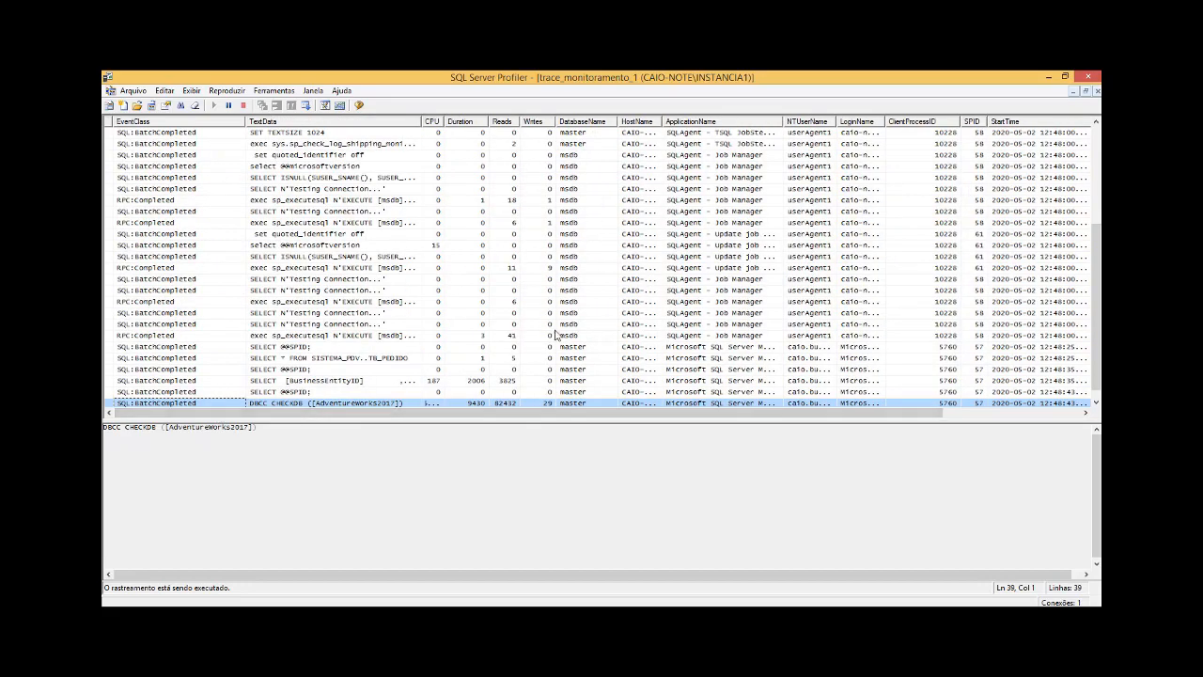
Step: Compare the Duration, Reads and Writes captured for the TB_PEDIDO query, the DBCC CHECKDB statement and the Person.Person query
left_click(448, 358)
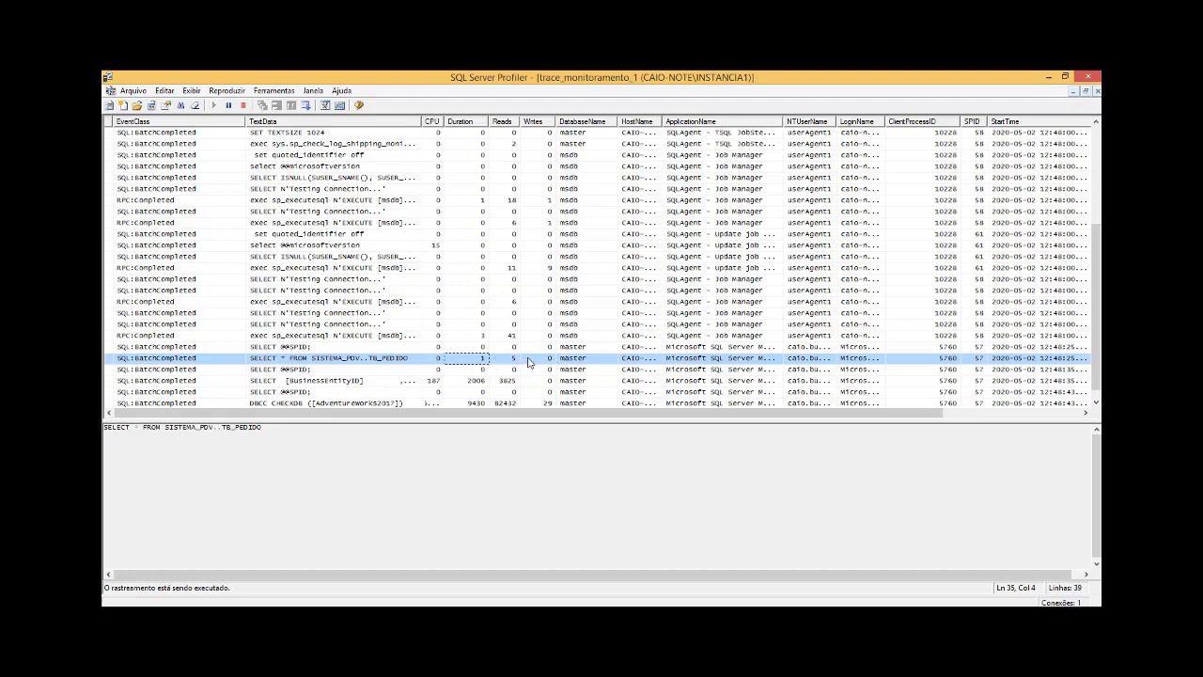
left_click(524, 403)
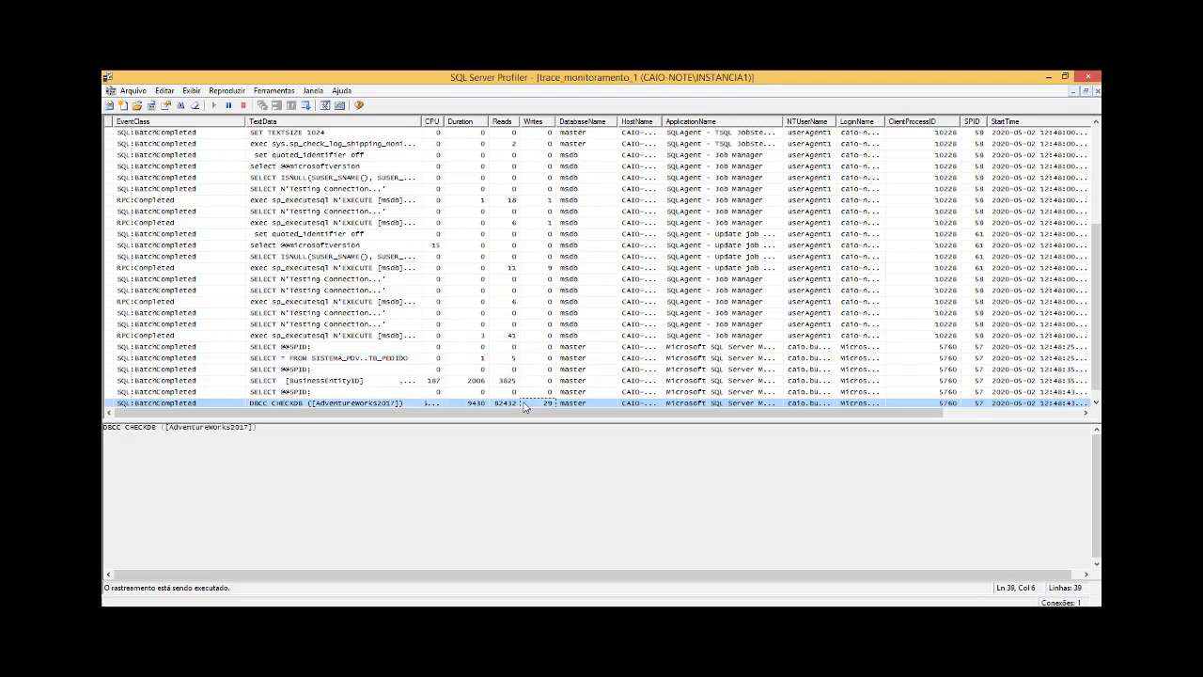
scroll(581, 269, "down", 1)
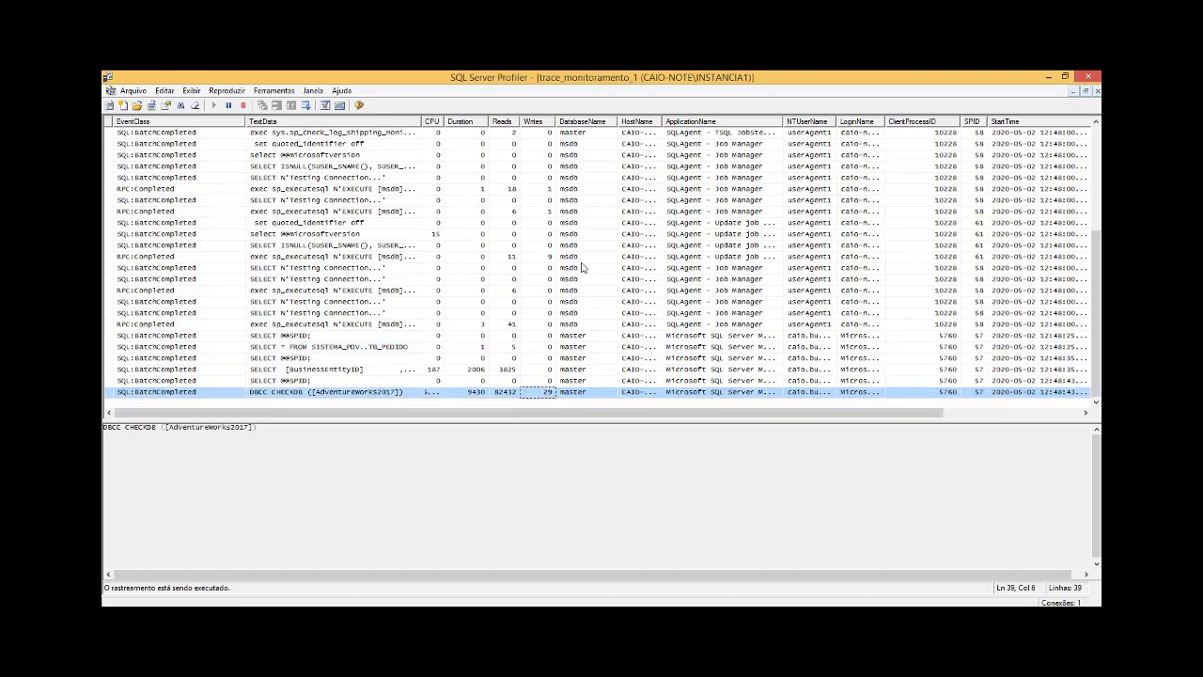
left_click(506, 368)
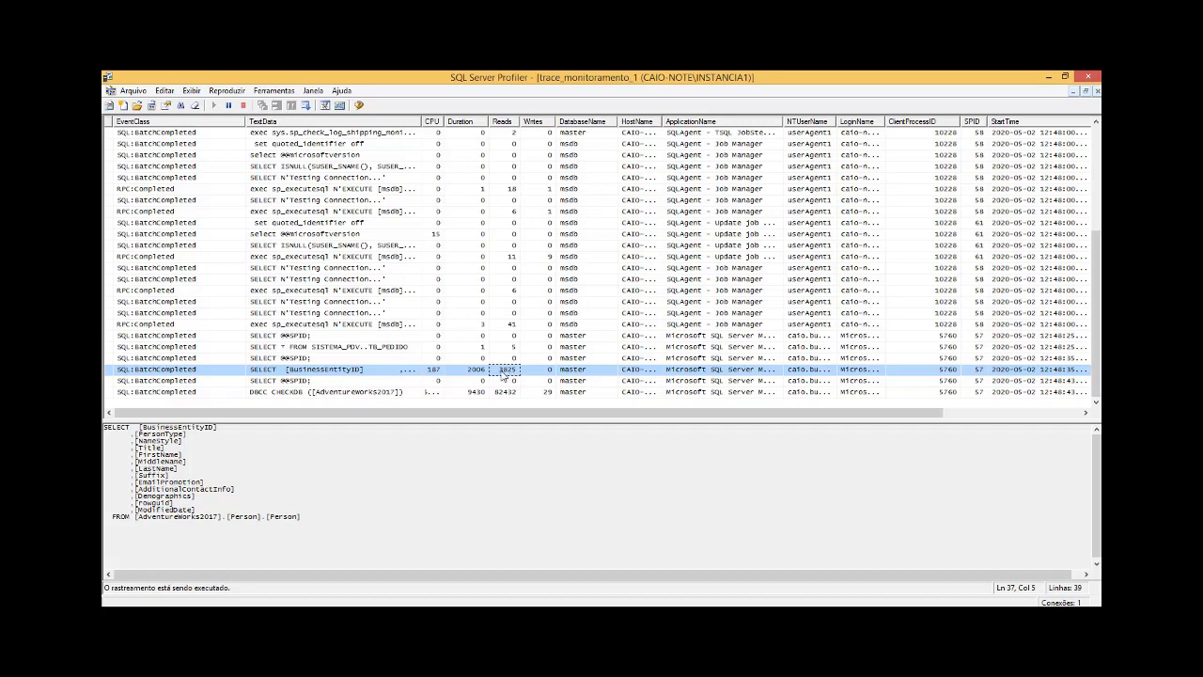
Step: Widen the CPU column to show its full values and check the CPU and Reads of the Person.Person query
left_click_drag(445, 120, 453, 120)
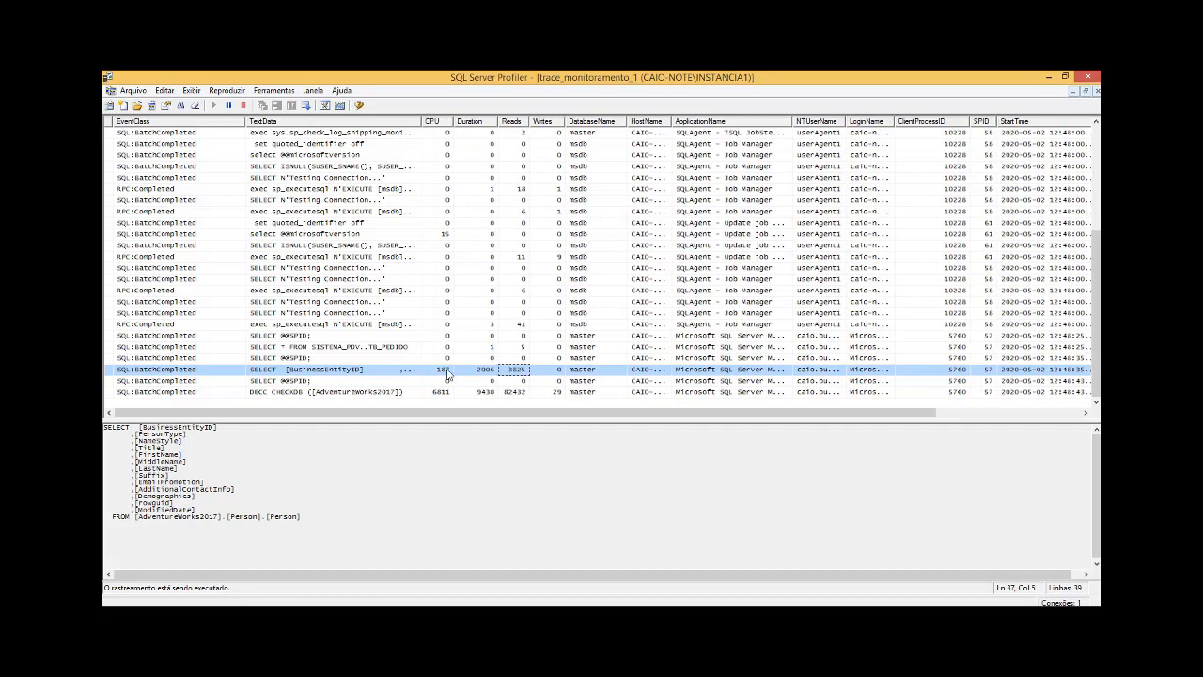
left_click(446, 373)
left_click(518, 371)
Step: Switch to SQL Server Management Studio and rerun only the AdventureWorks2017 Person.Person query
left_click(513, 616)
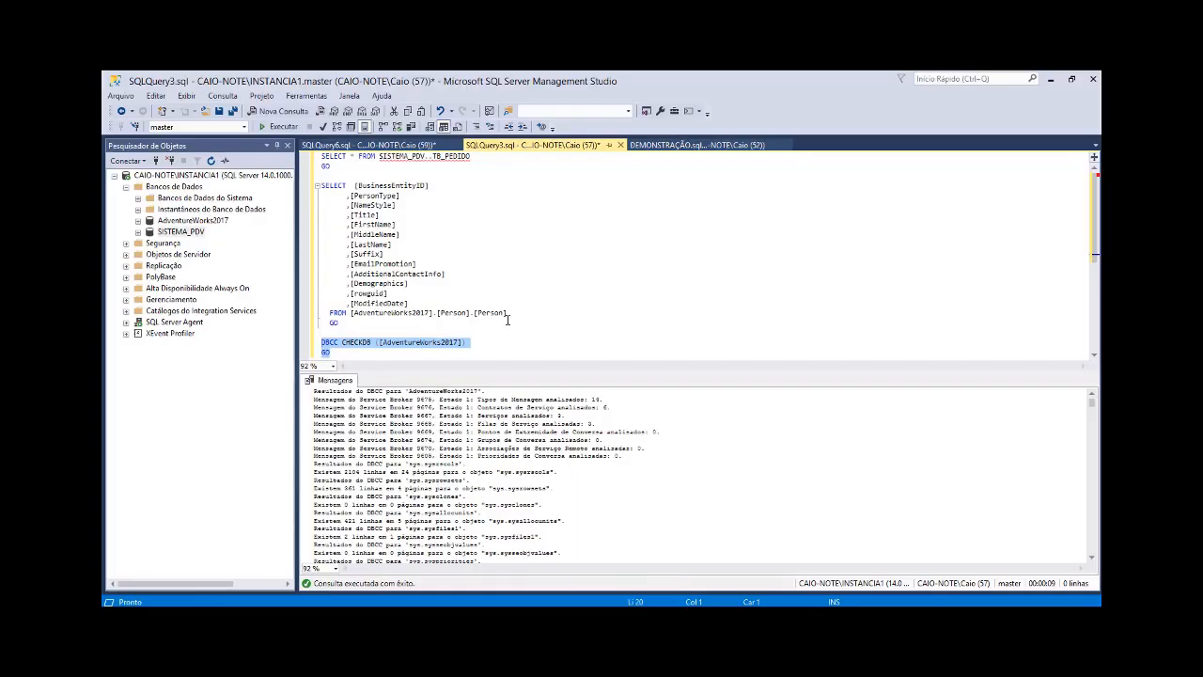
left_click_drag(507, 318, 314, 185)
left_click(461, 316)
left_click_drag(398, 326, 317, 185)
left_click(282, 127)
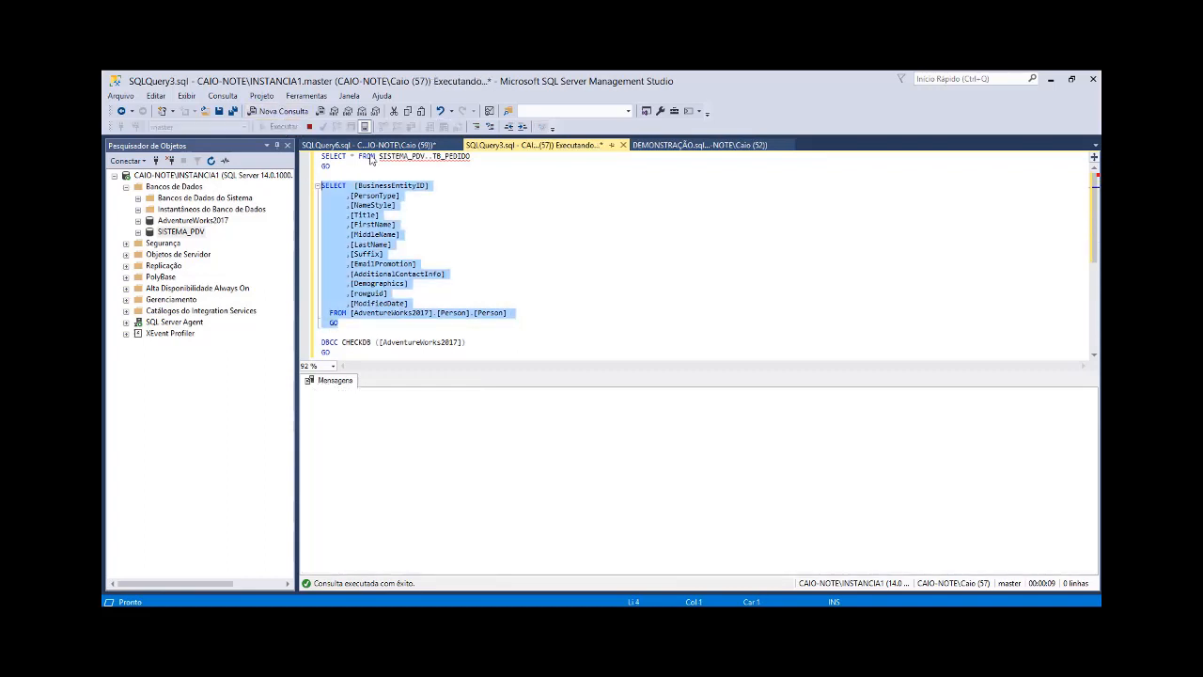
Step: Append the condition where BusinessEntityID < 100 to the FROM line of the Person.Person query
left_click(539, 314)
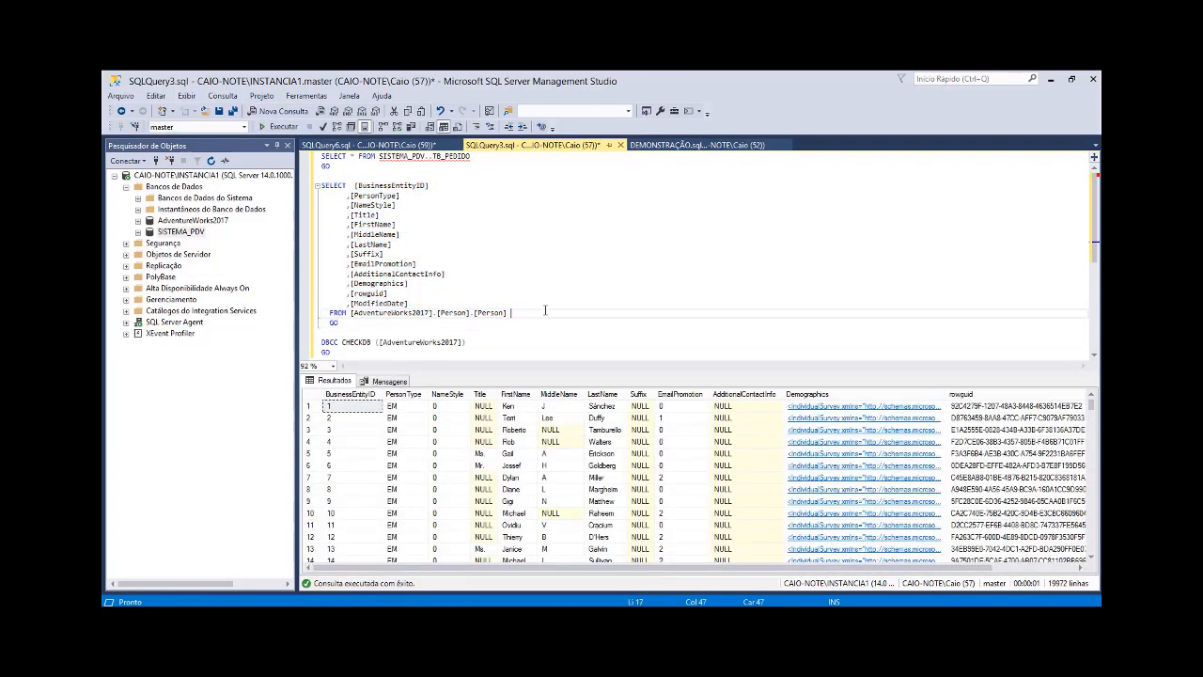
type("whe")
type("re bus")
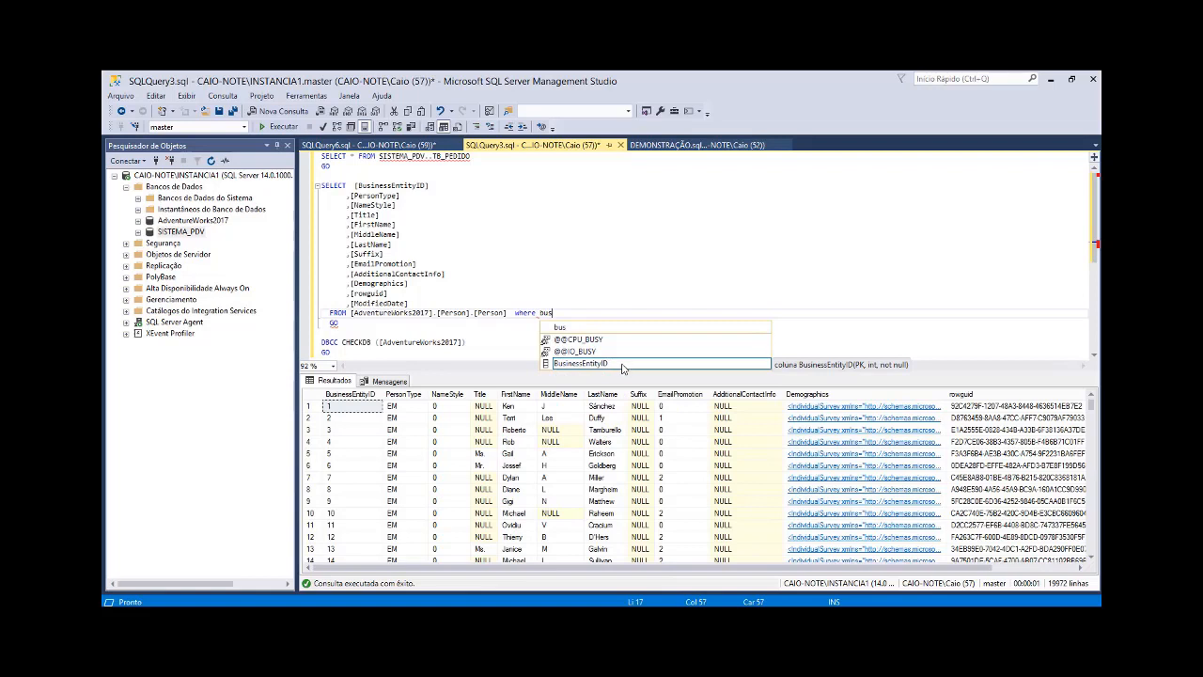
left_click(621, 365)
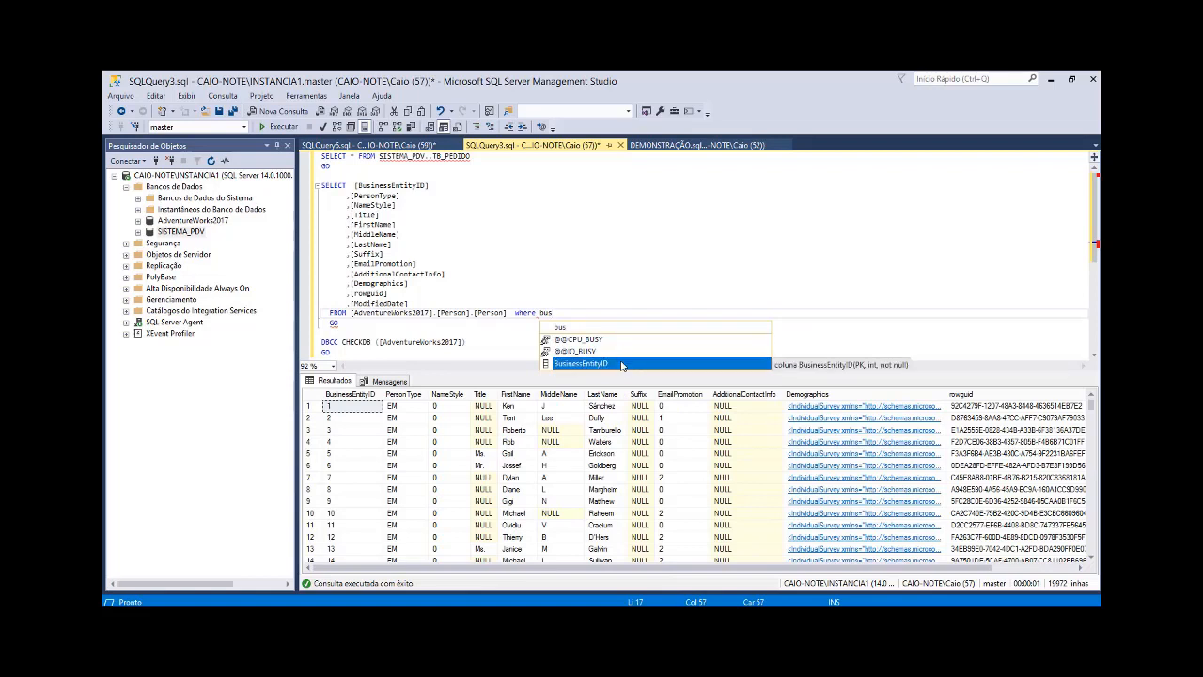
double_click(621, 364)
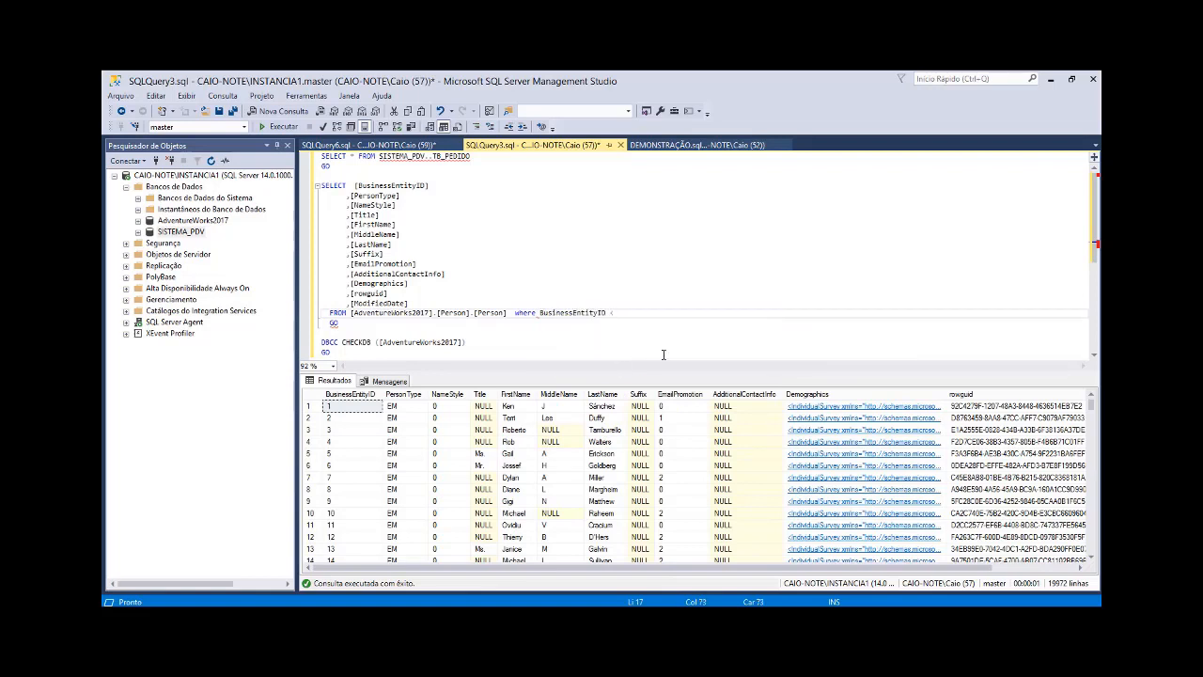
Step: Select the whole filtered Person.Person statement, from SELECT through the where clause, and execute it
key("shift+Home")
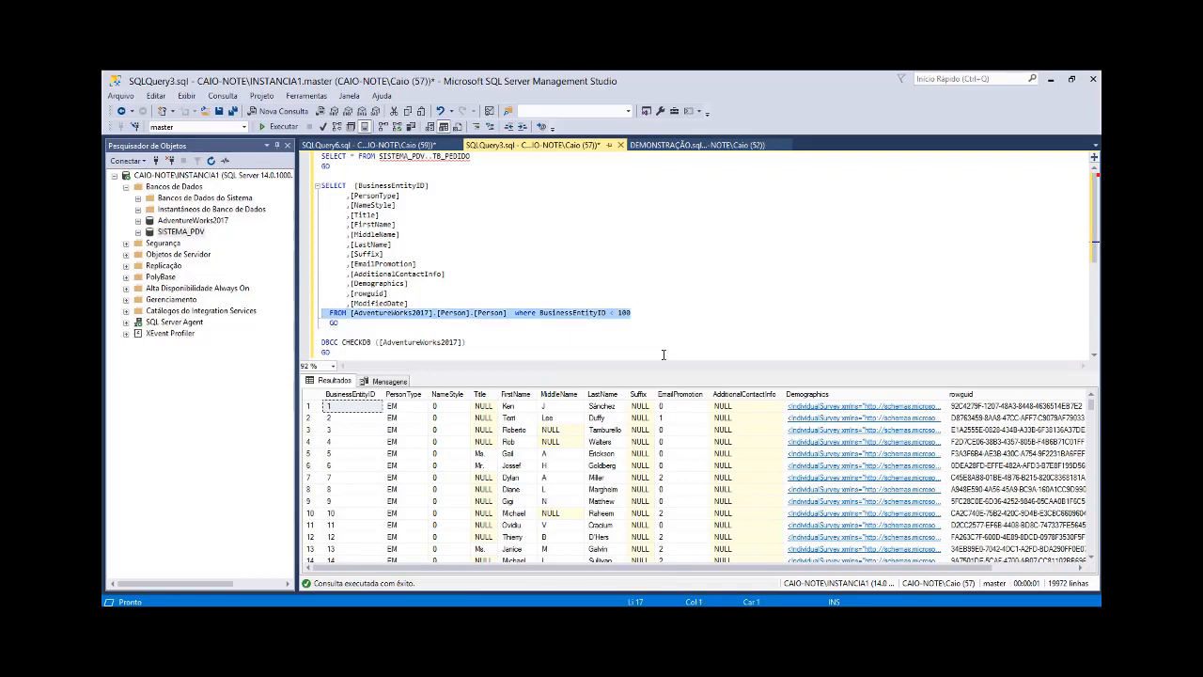
key("shift+Up")
key("shift+Up")
key("shift+Up")
key("shift+Up")
key("shift+Up")
key("shift+Up")
key("shift+Up")
key("shift+Up")
key("shift+Up")
key("shift+Up")
key("shift+Up")
key("shift+Up")
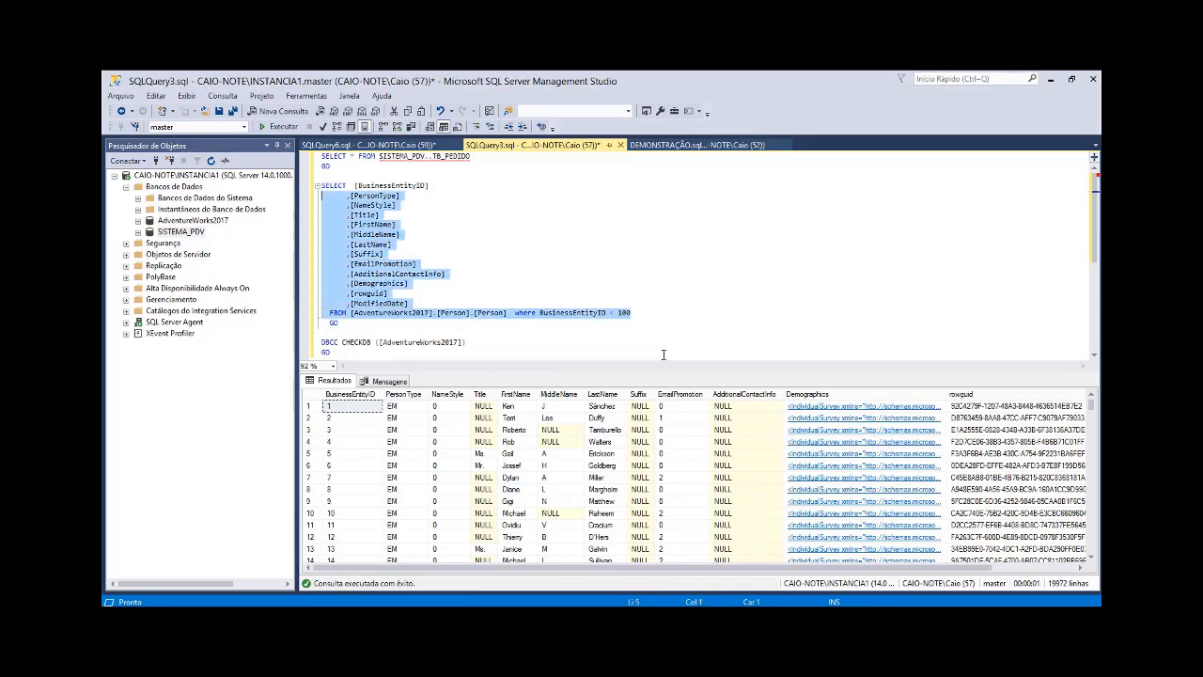
key("shift+Up")
key("F5")
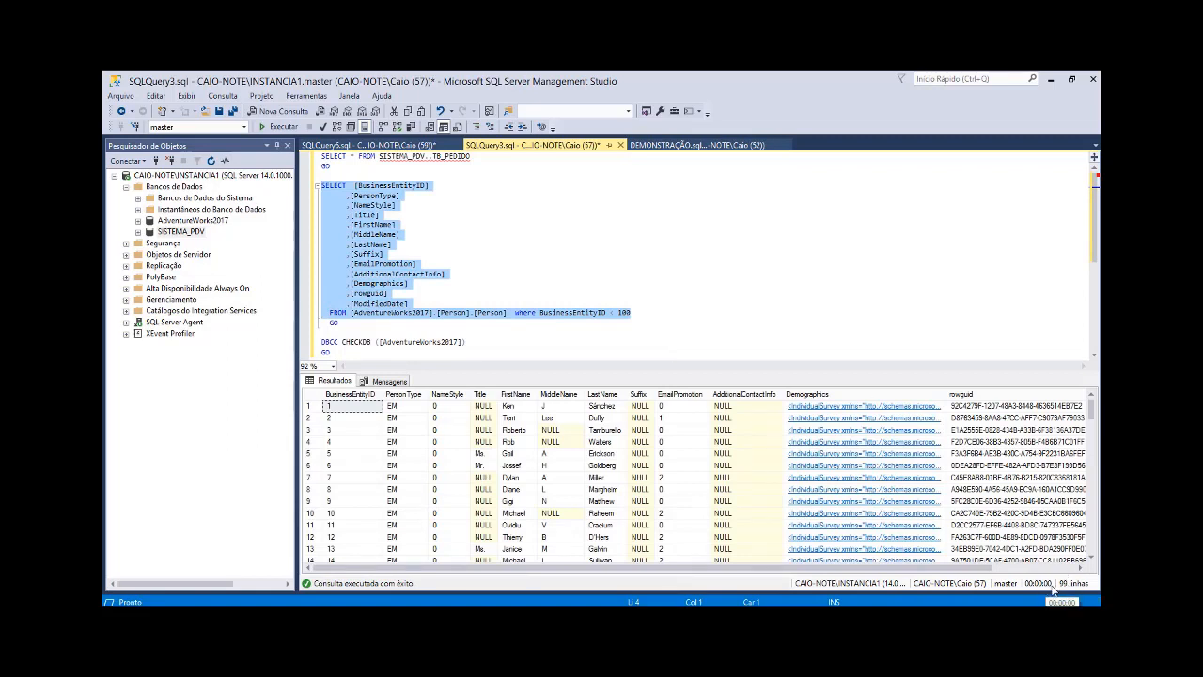
Step: Switch to SQL Server Profiler and examine the CPU, Duration and Reads captured for the filtered Person.Person query and the events before it
key("alt+Tab")
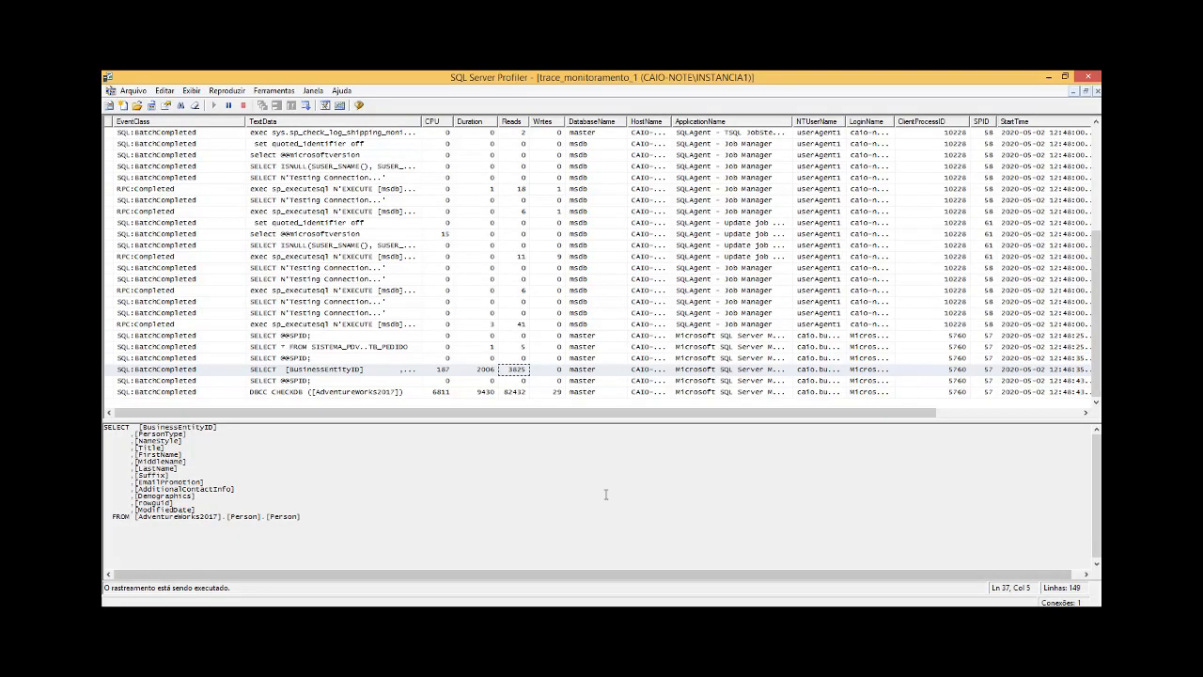
left_click(532, 392)
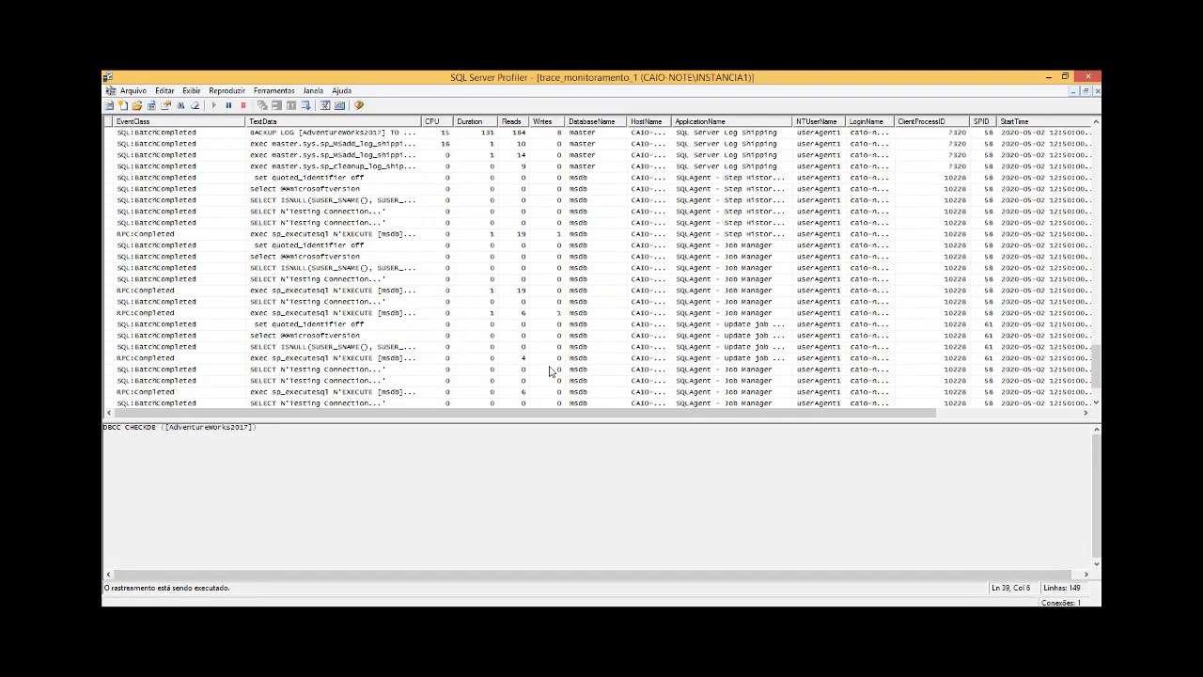
left_click(532, 393)
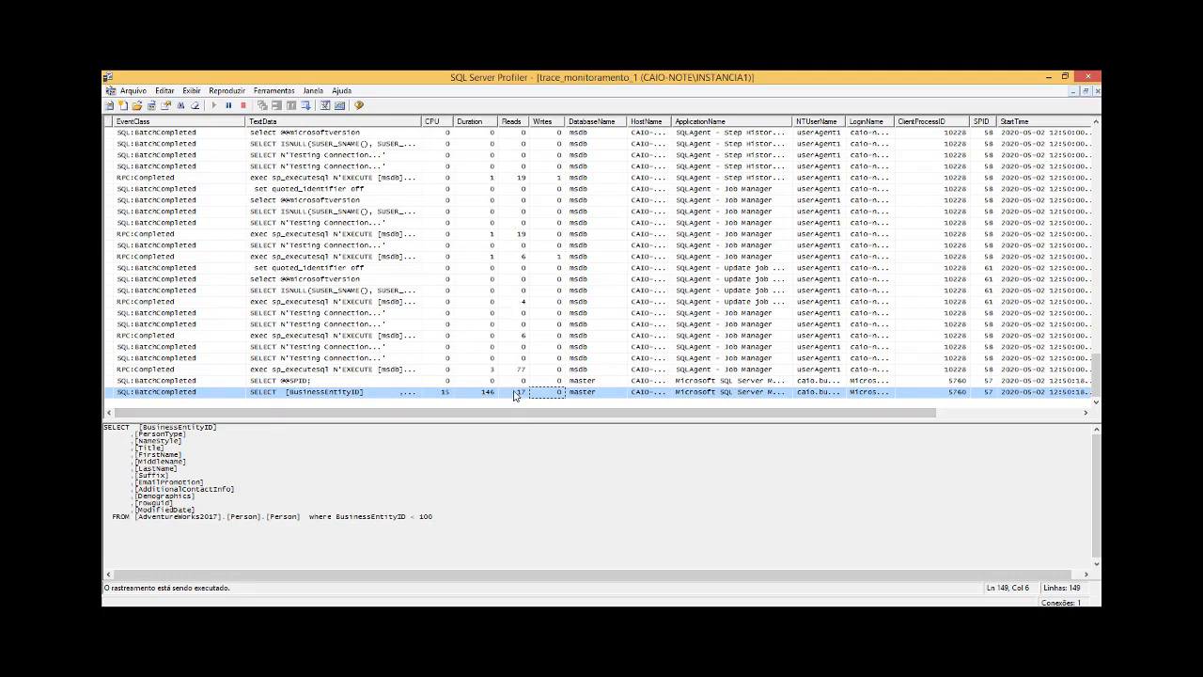
scroll(508, 369, "up", 3)
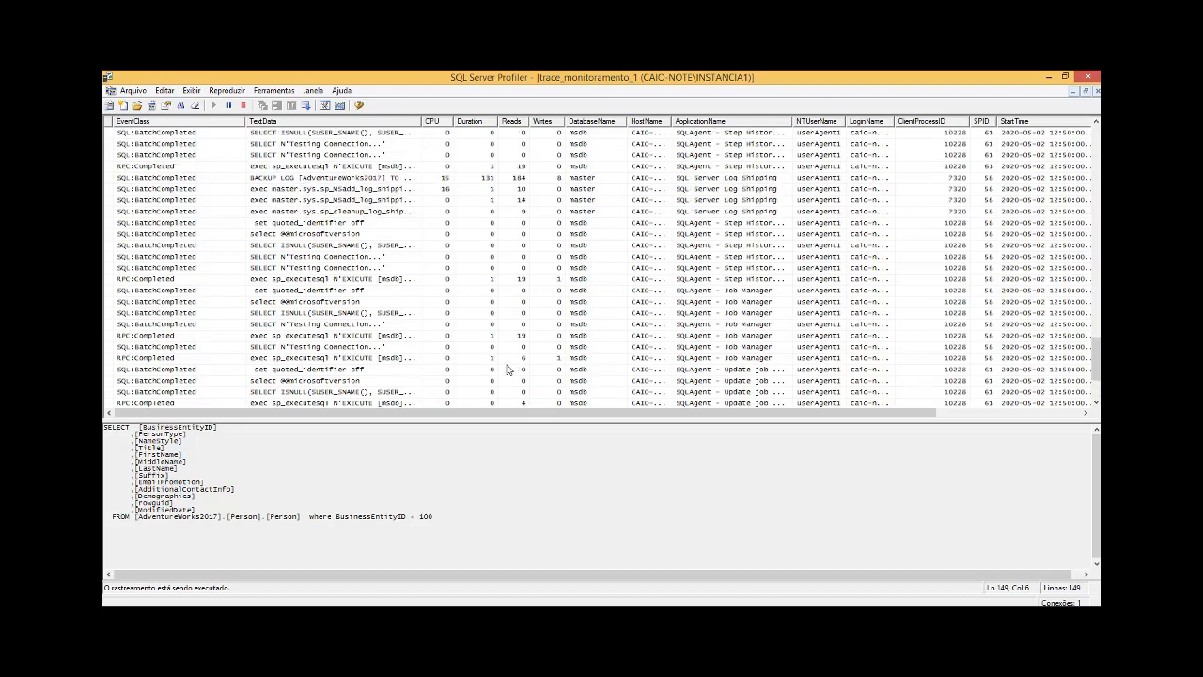
scroll(507, 369, "up", 6)
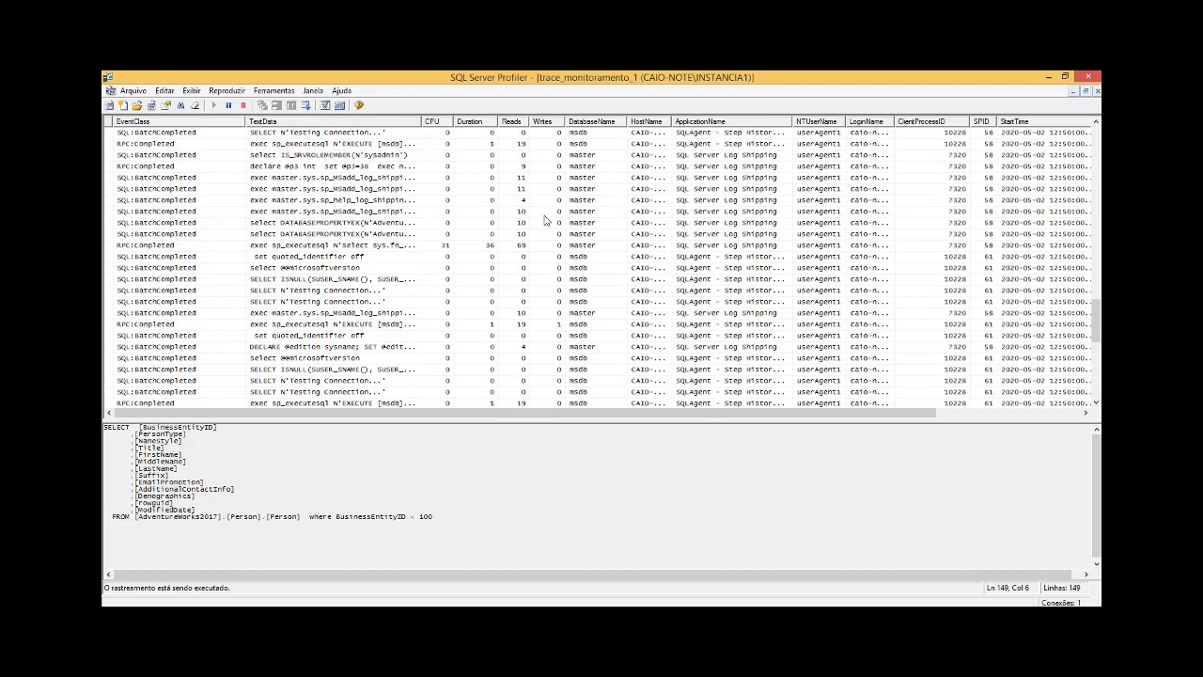
scroll(538, 212, "down", 4)
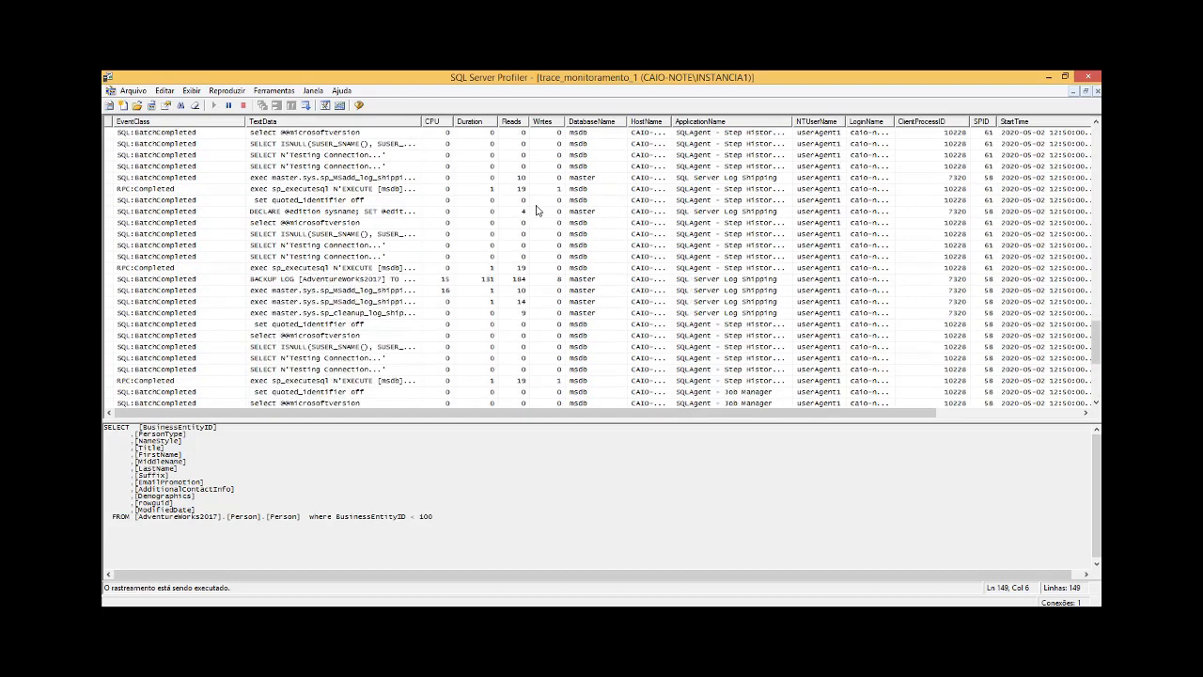
scroll(538, 211, "down", 4)
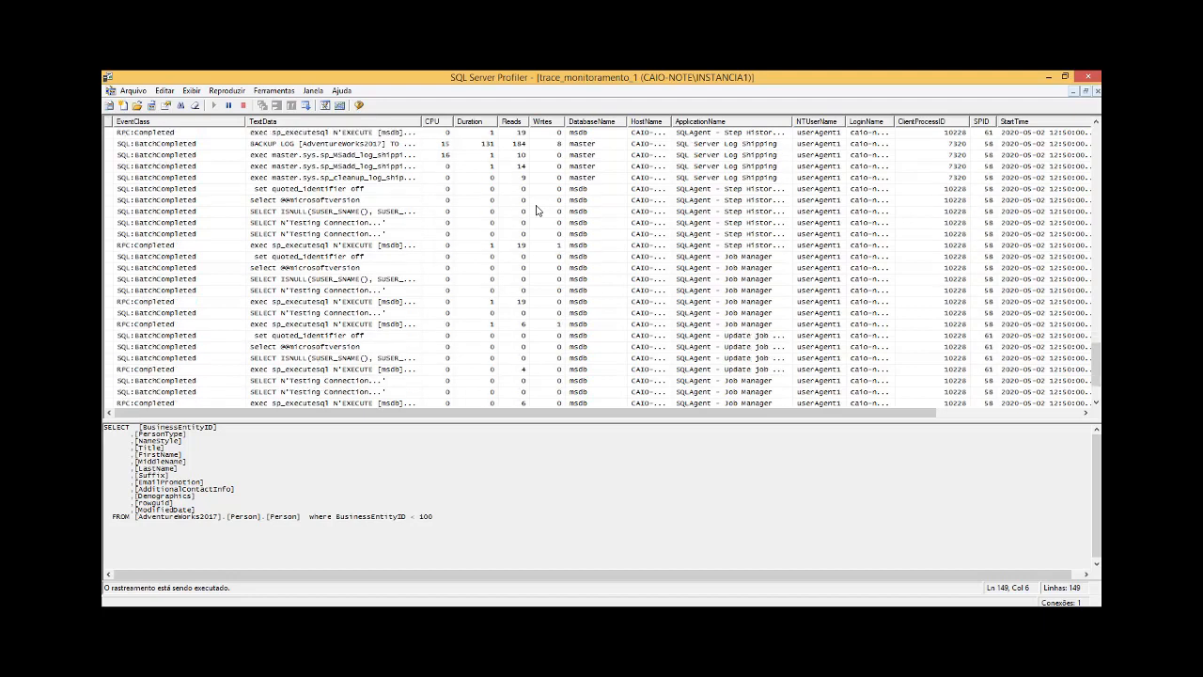
scroll(538, 211, "down", 2)
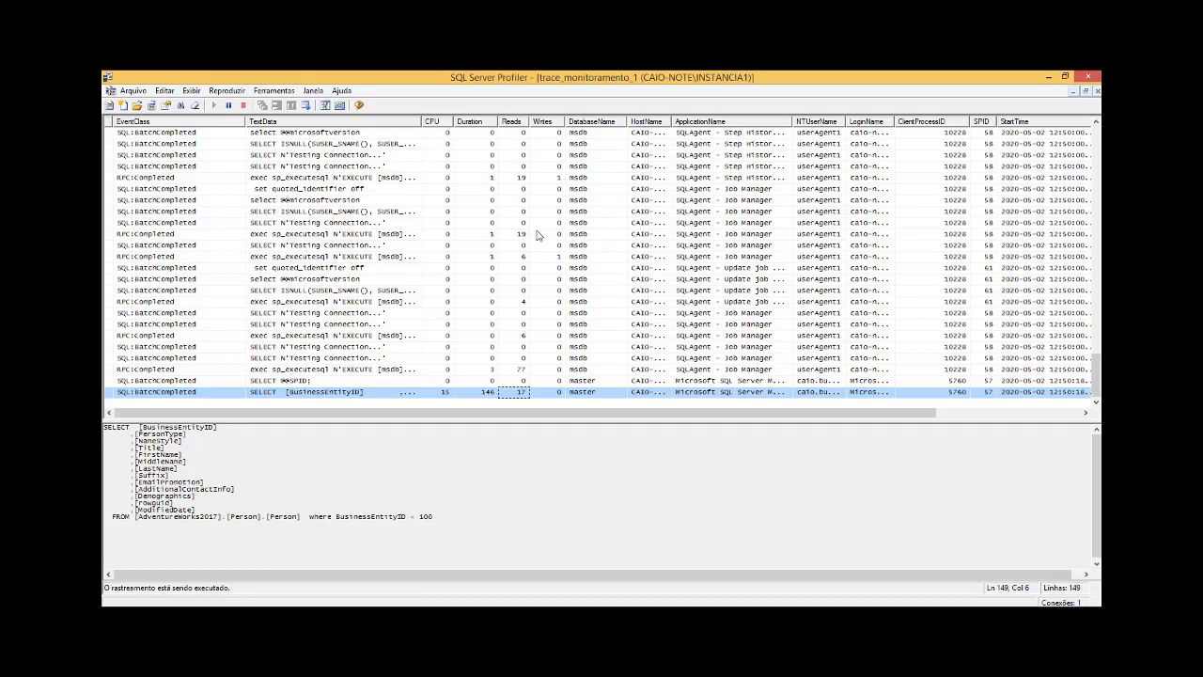
Step: Switch back to SQL Server Management Studio and clear the text selection in the SQLQuery3.sql script
key("alt+Tab")
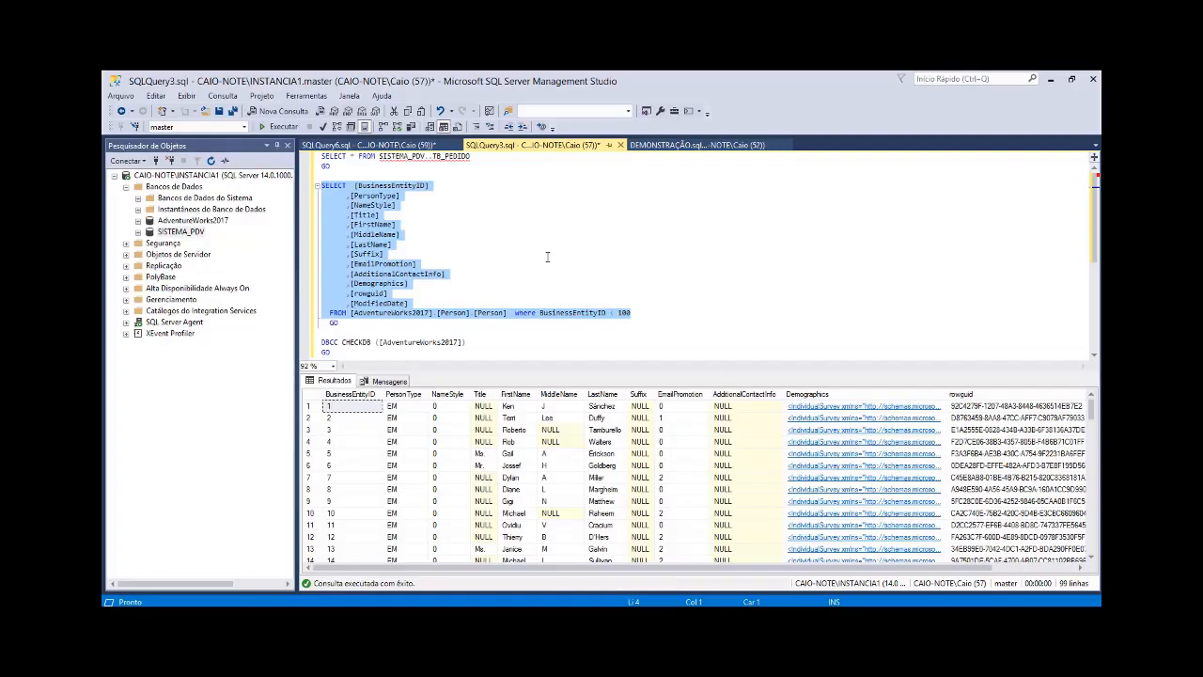
left_click(547, 256)
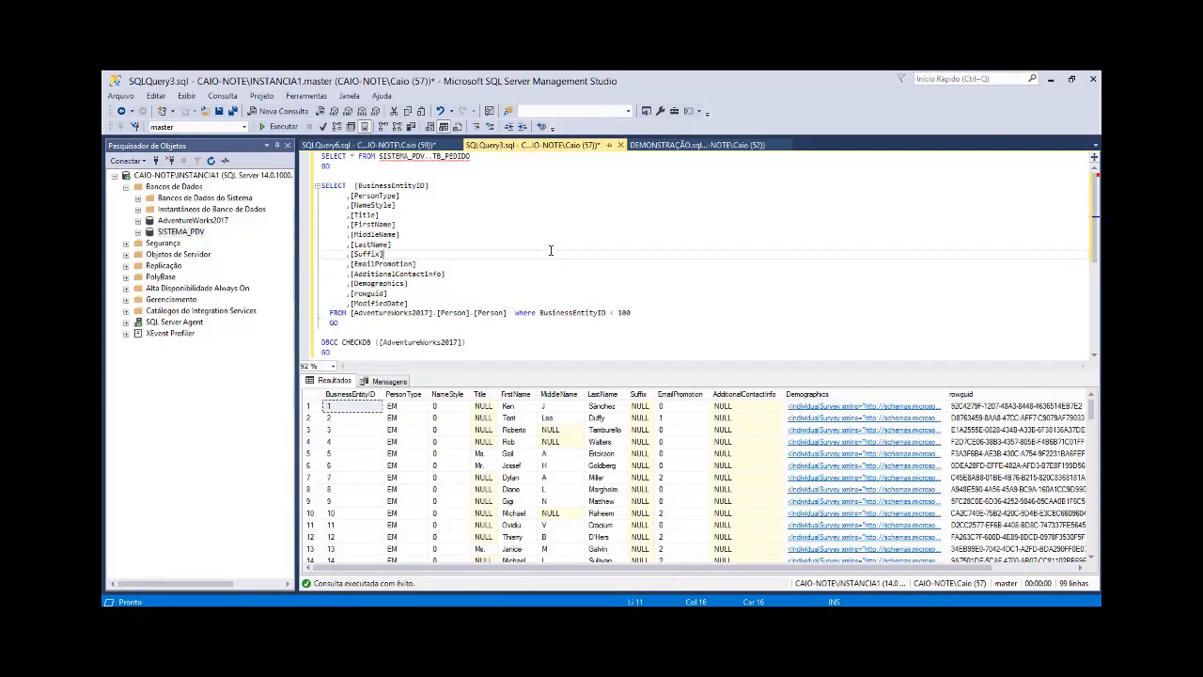
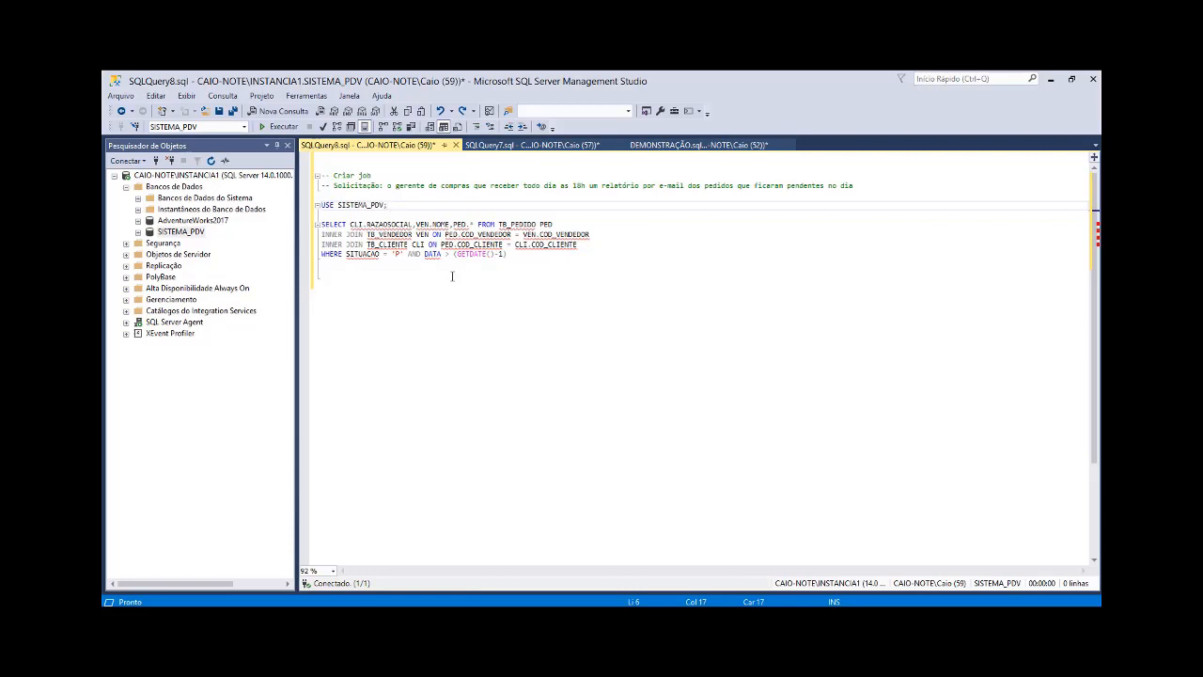
Step: Execute the whole TB_PEDIDO pending-orders SELECT in SQLQuery8.sql and check the SITUACAO and DATA cells of the returned row
left_click_drag(414, 271, 317, 224)
key("F5")
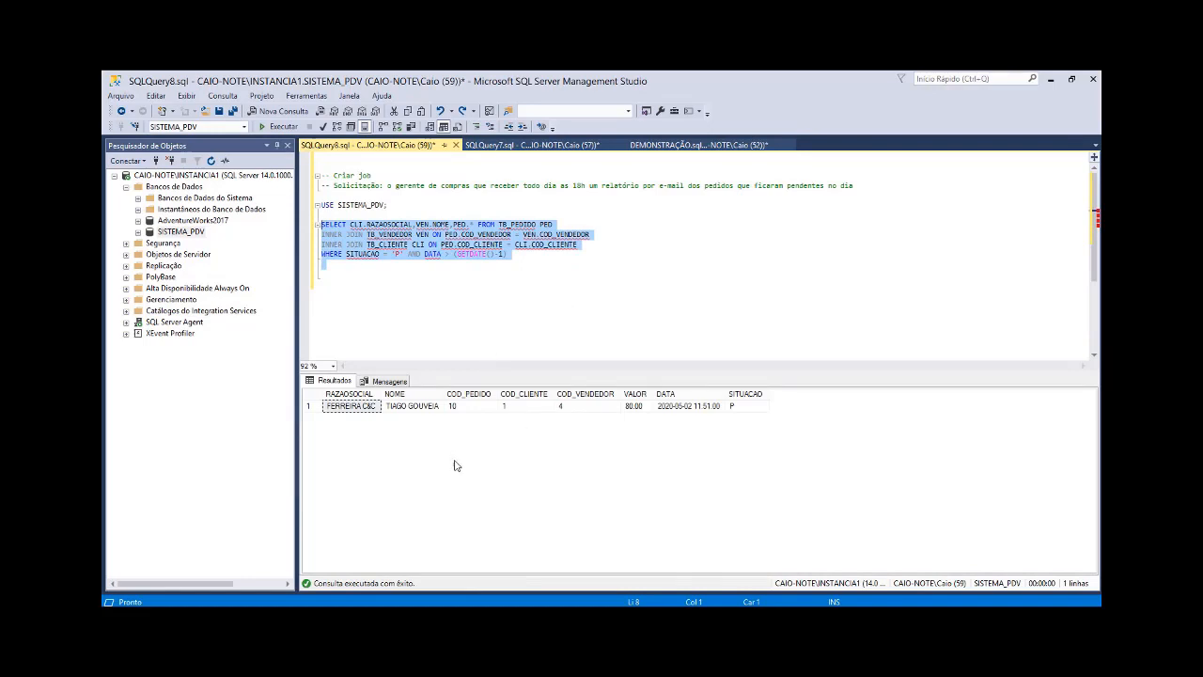
left_click(743, 410)
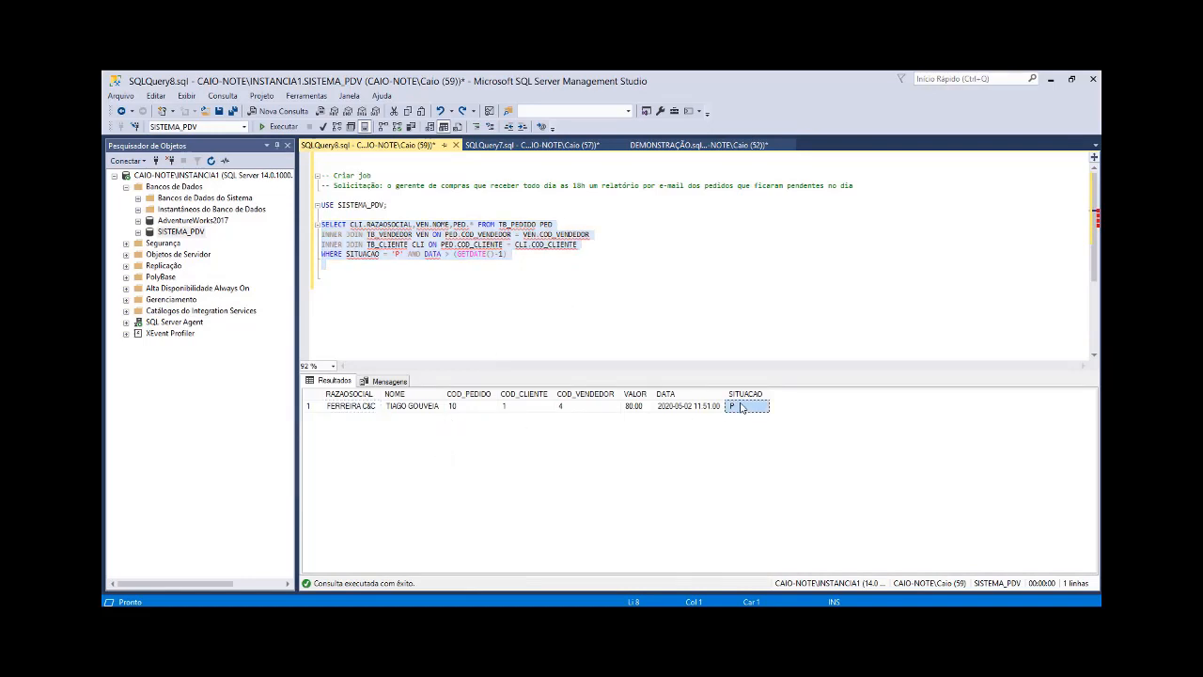
key("Left")
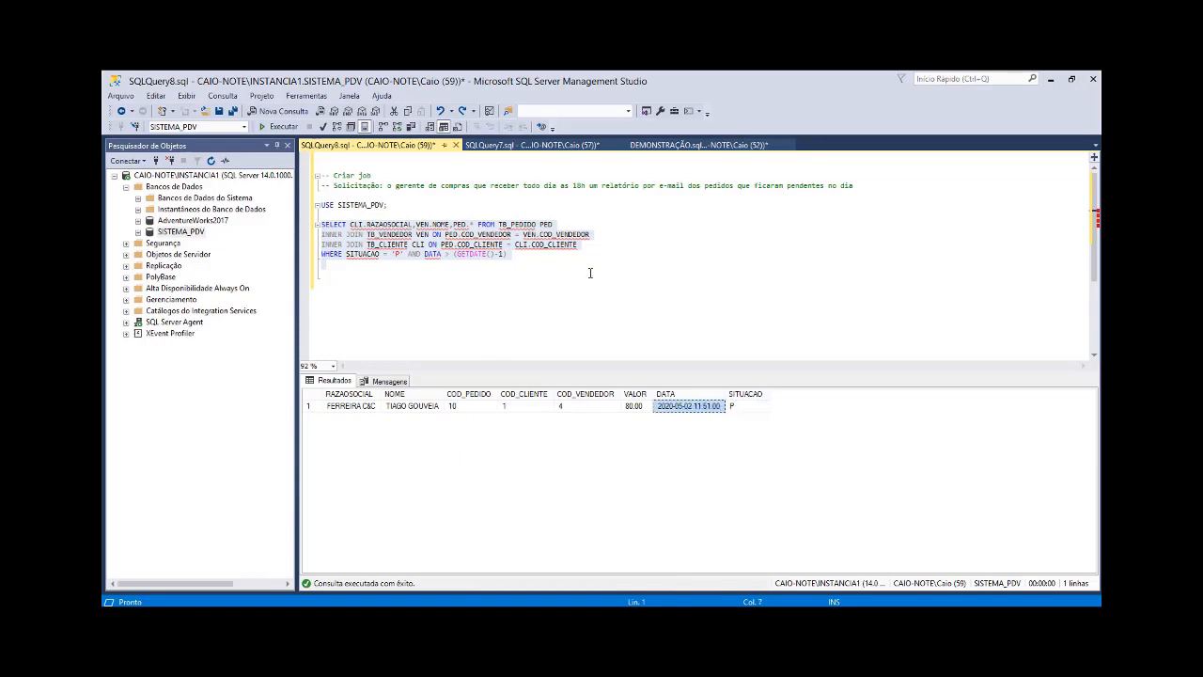
Step: Review the pending-orders query against the Solicitação comment, highlighting the 18h time and the gerente de compras recipient
left_click(488, 267)
left_click_drag(523, 268, 320, 223)
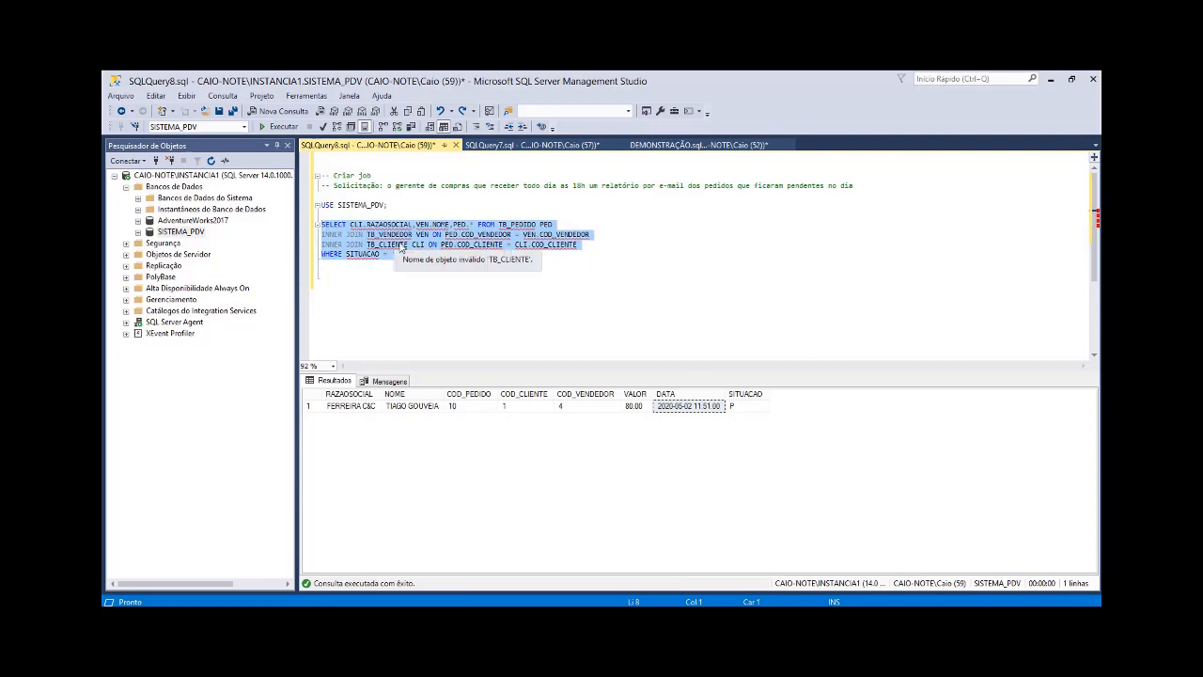
double_click(578, 186)
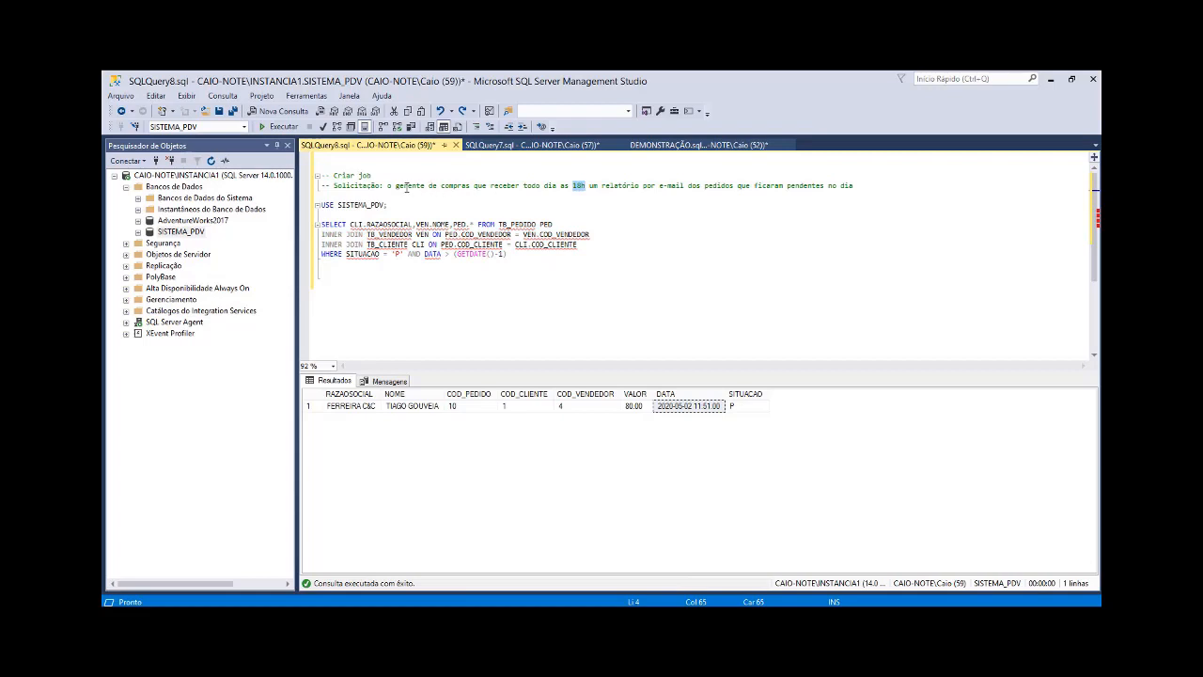
left_click_drag(395, 186, 470, 186)
left_click(520, 199)
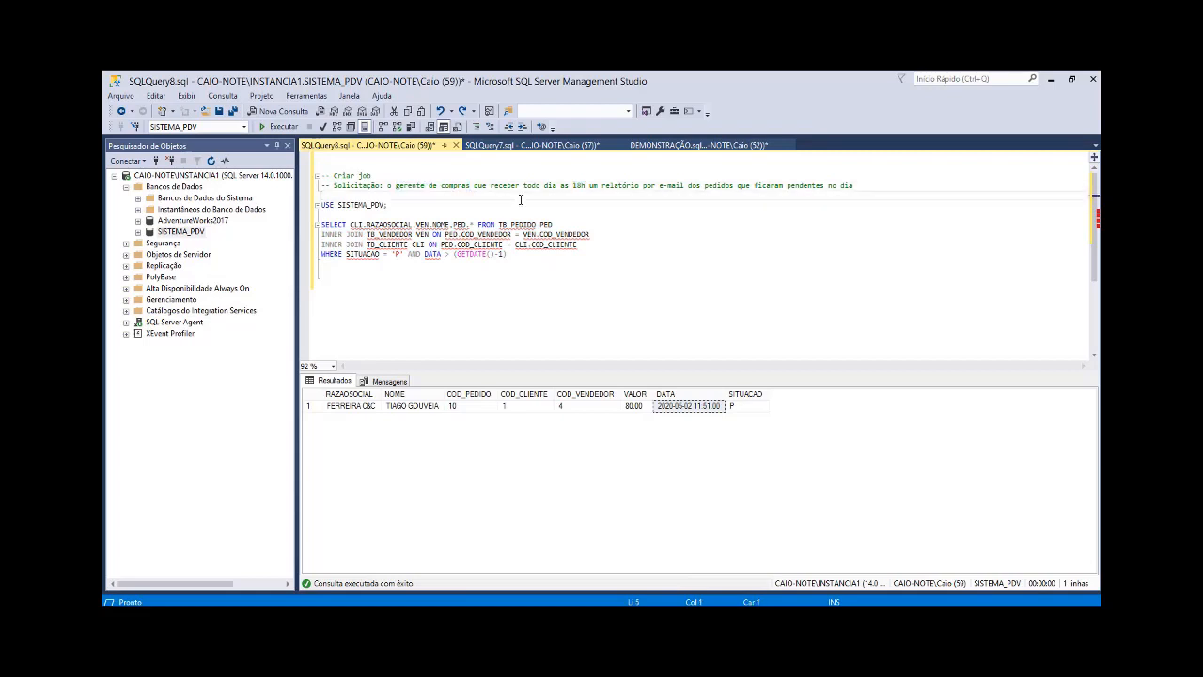
Step: In SQLQuery7.sql, execute only the SELECT 1 subquery inside the IF EXISTS condition and hide the results pane
left_click(540, 146)
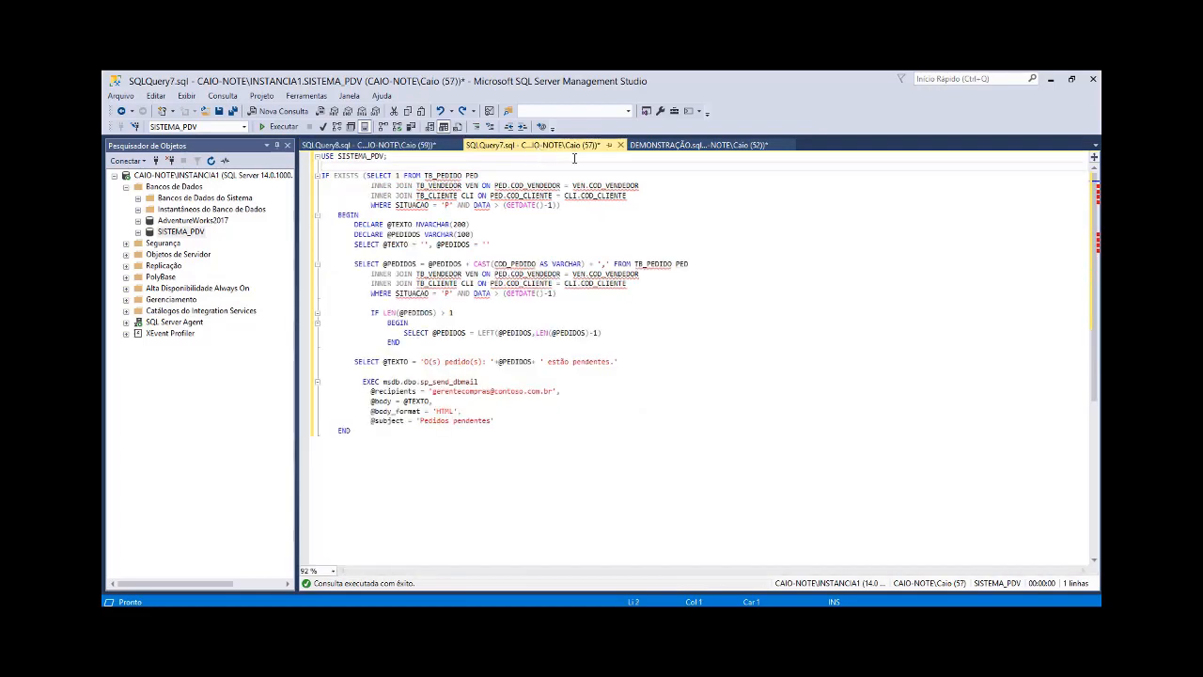
left_click(672, 203)
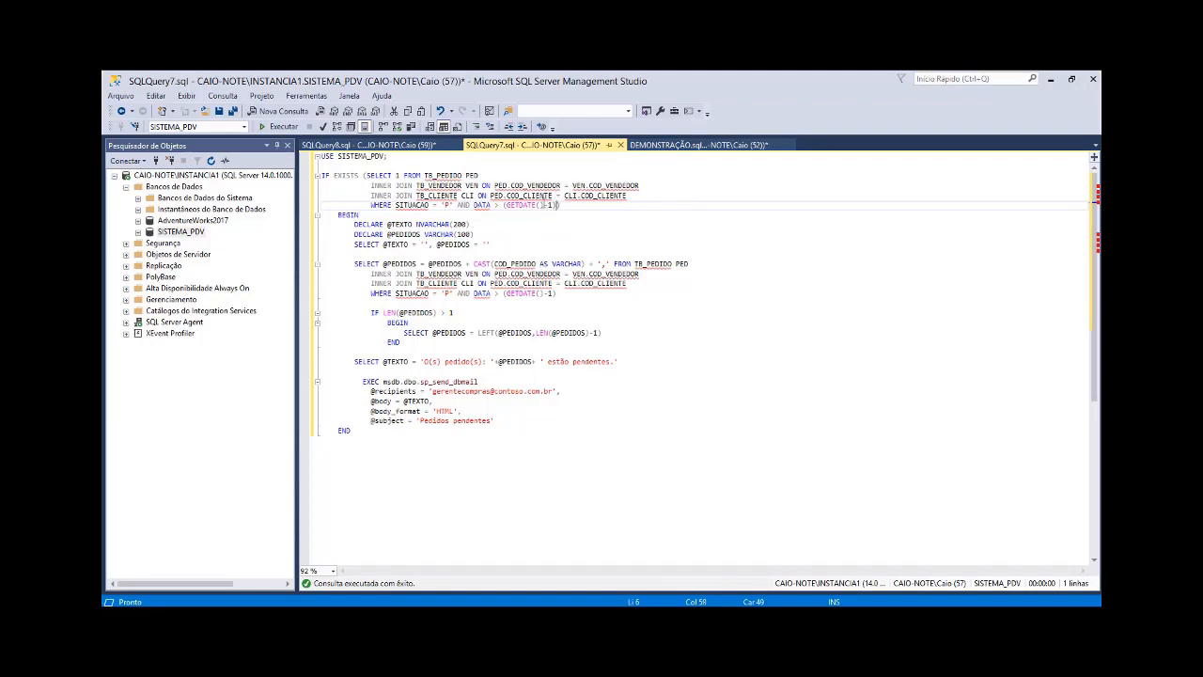
left_click_drag(560, 205, 365, 175)
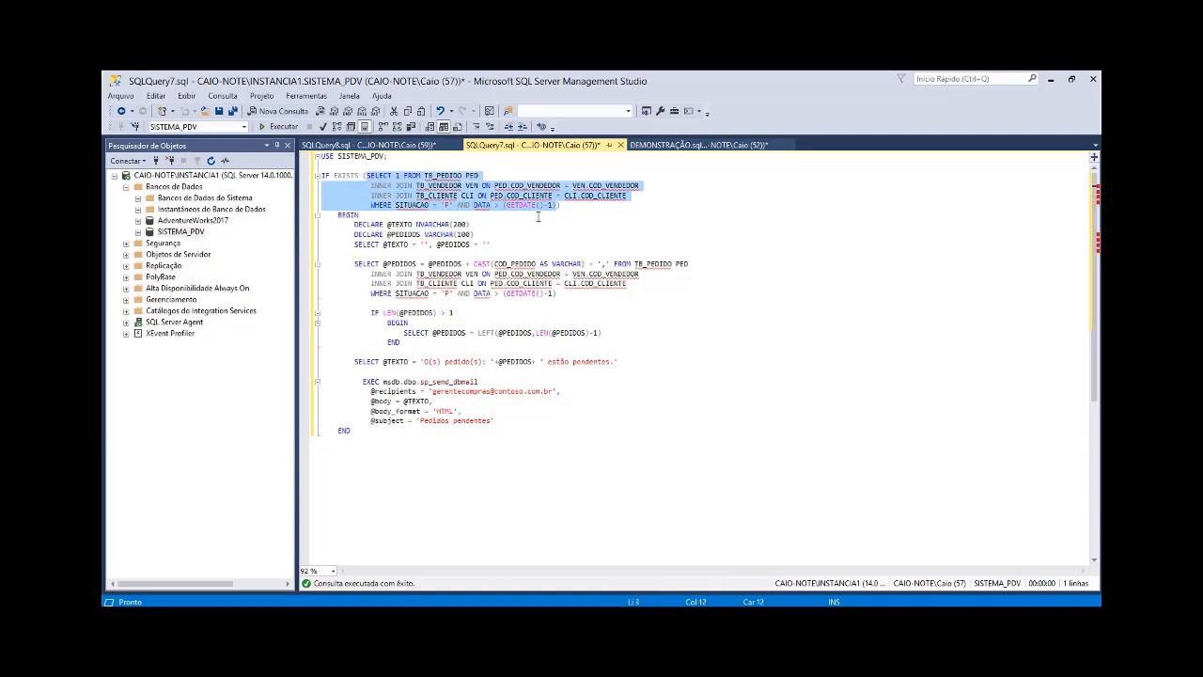
key("F5")
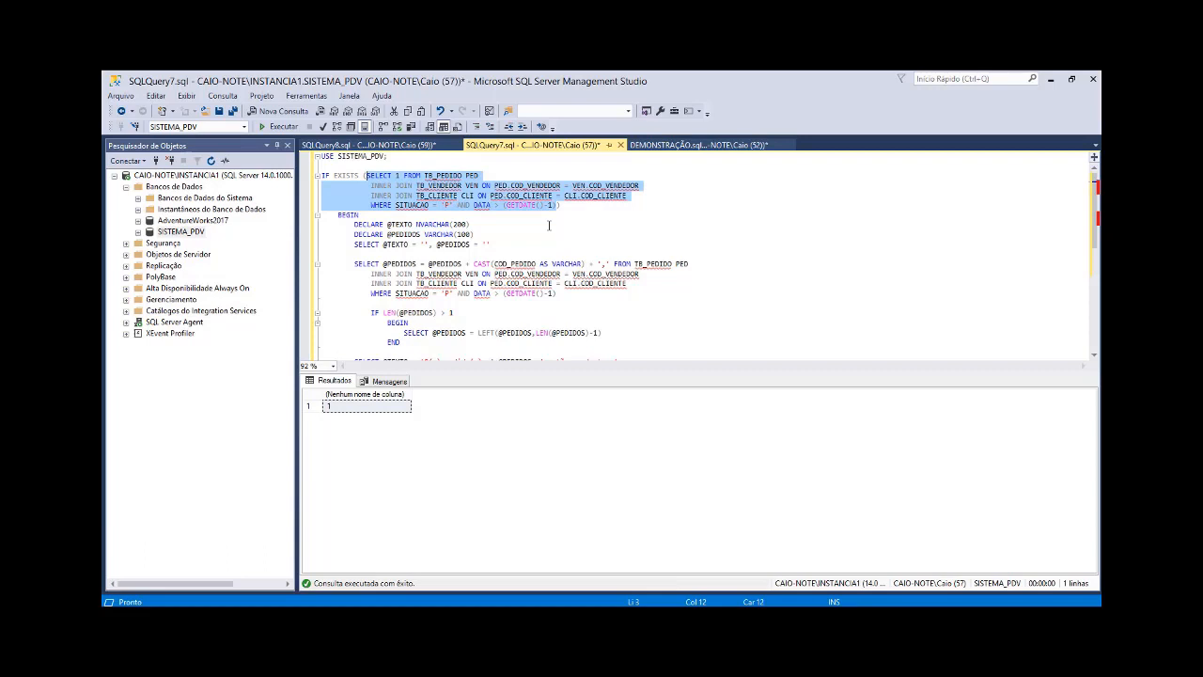
key("ctrl+r")
left_click(508, 205)
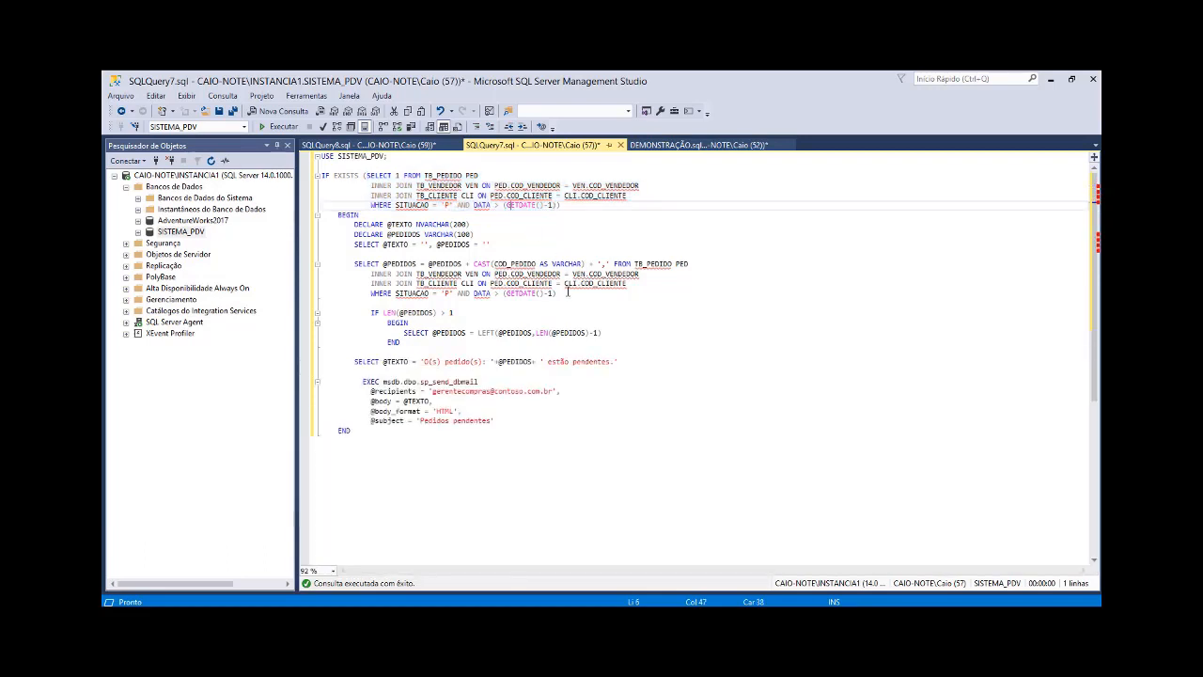
left_click_drag(557, 293, 355, 266)
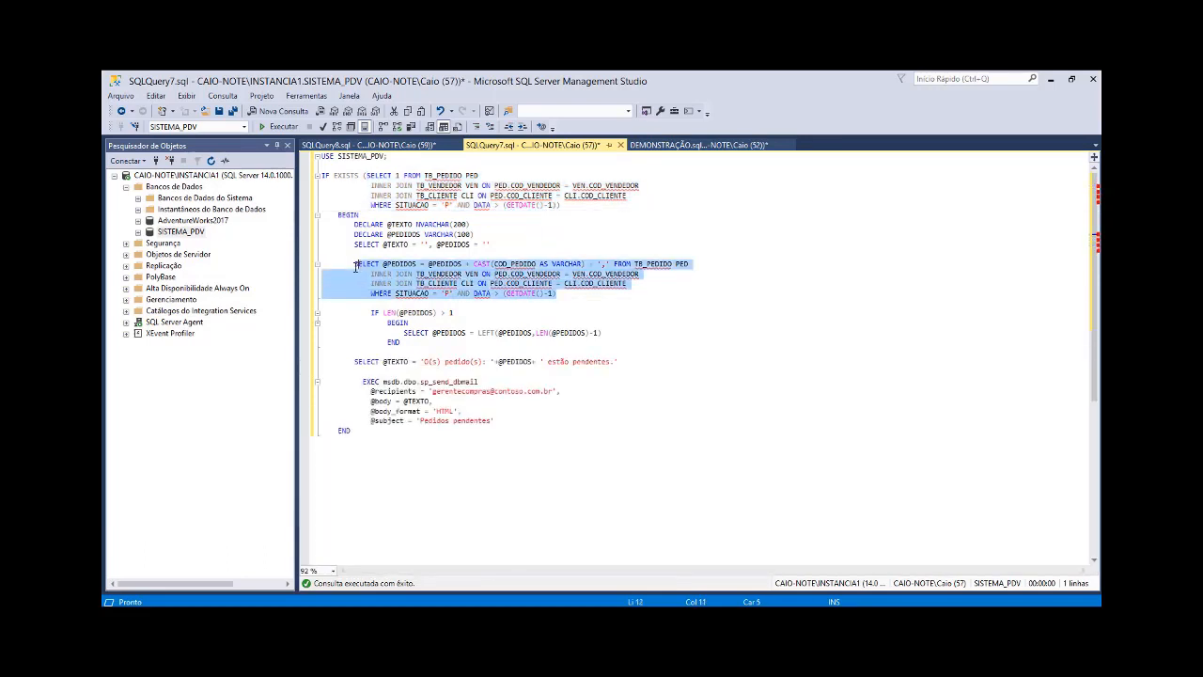
double_click(441, 267)
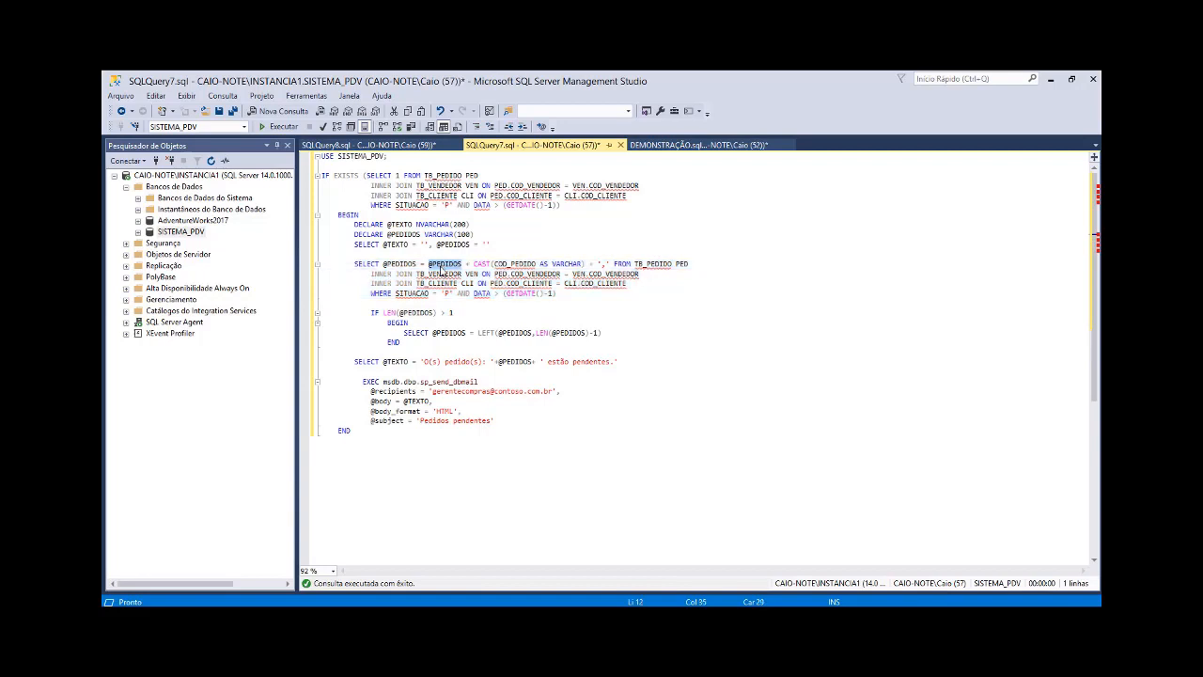
mouse_move(441, 269)
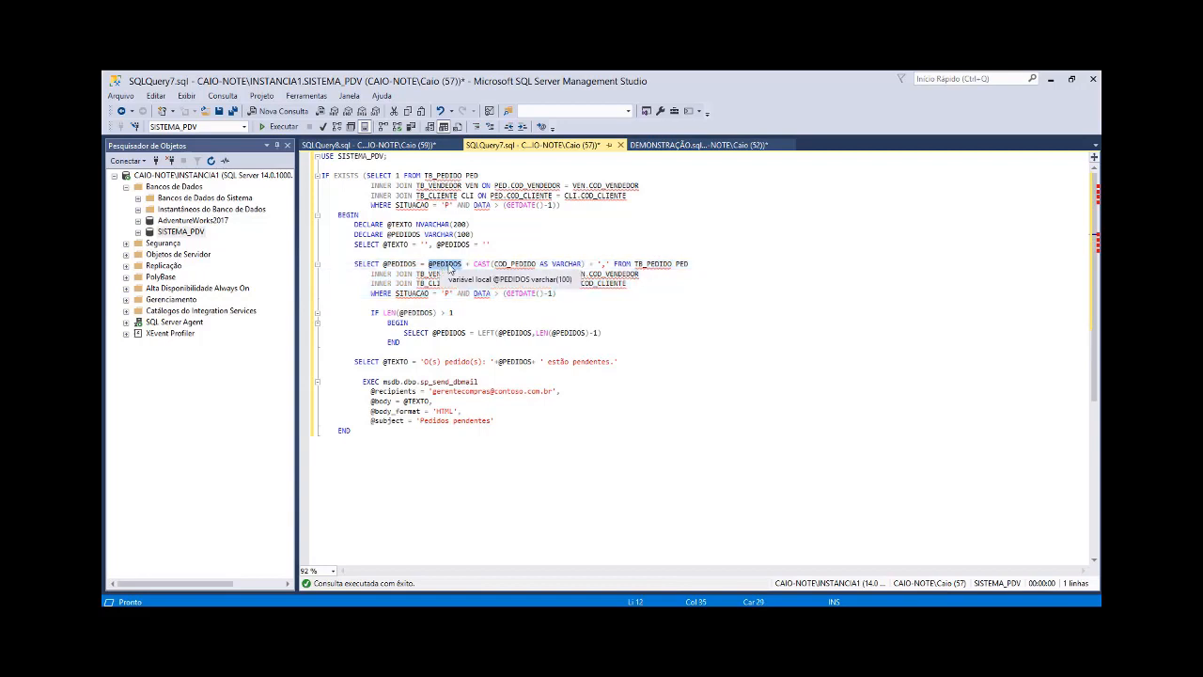
key("ctrl+r")
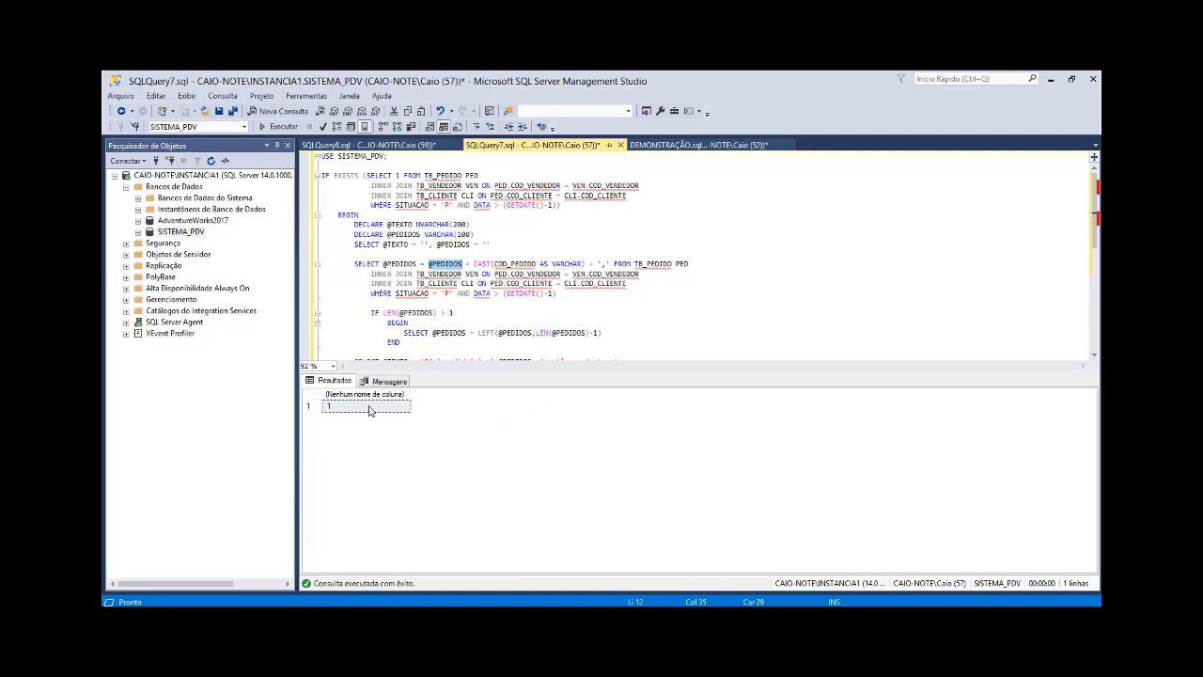
key("ctrl+r")
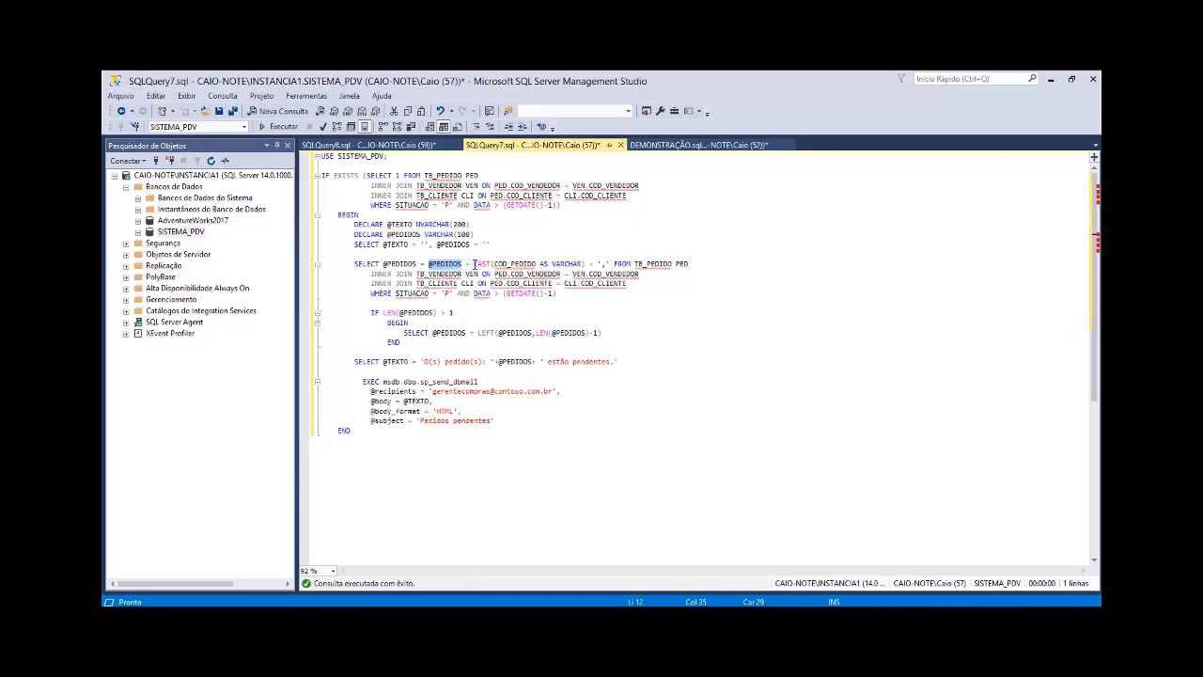
double_click(406, 264)
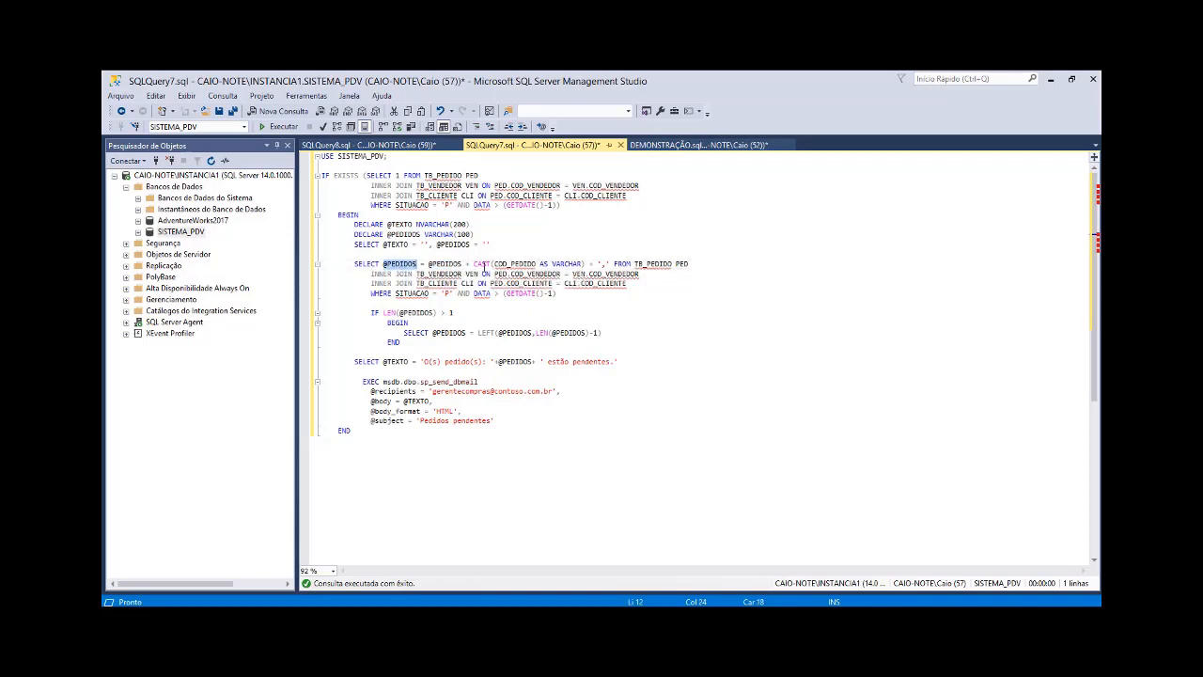
left_click(602, 264)
Step: Write a sample comma-separated list of numbers below the final END of the script and delete it again
left_click(476, 458)
type("1")
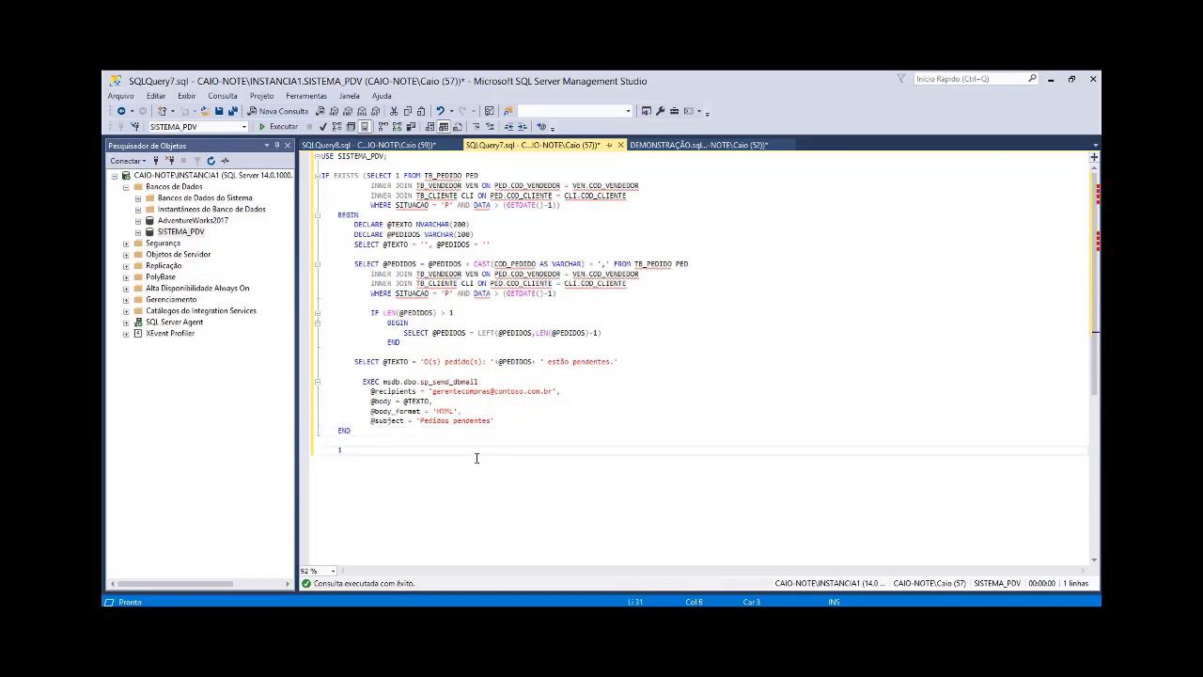
type(",18,29,100...190,")
key("shift+Home")
key("Delete")
left_click(466, 312)
double_click(415, 313)
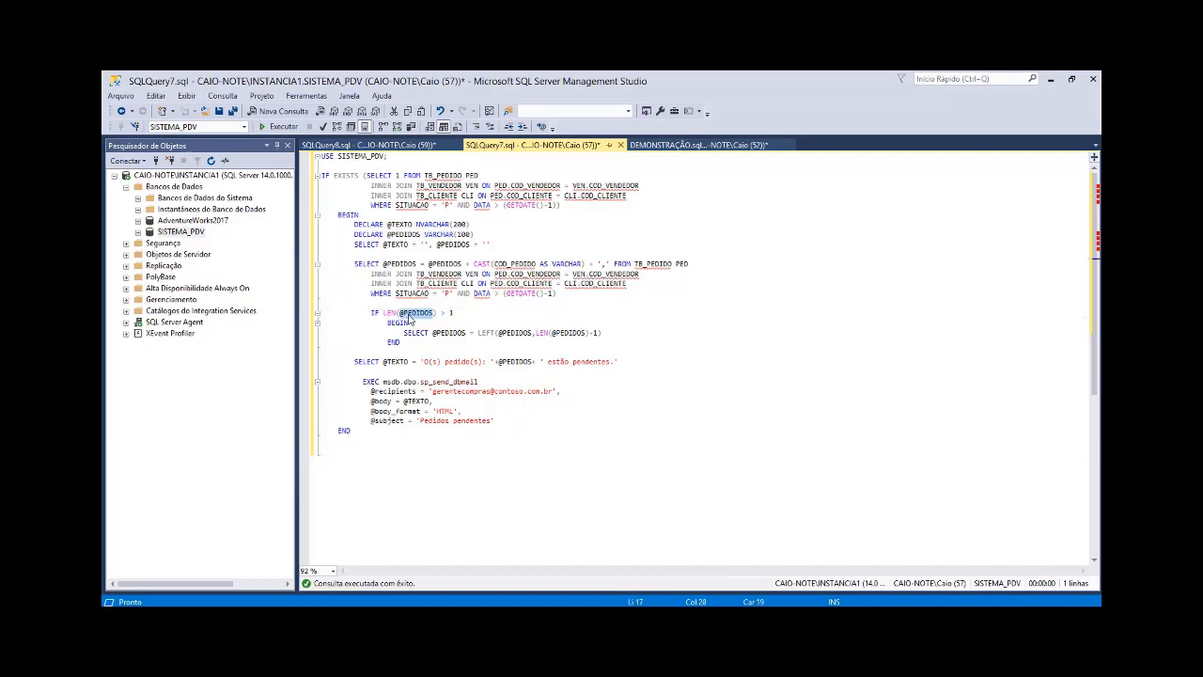
mouse_move(411, 318)
mouse_move(505, 333)
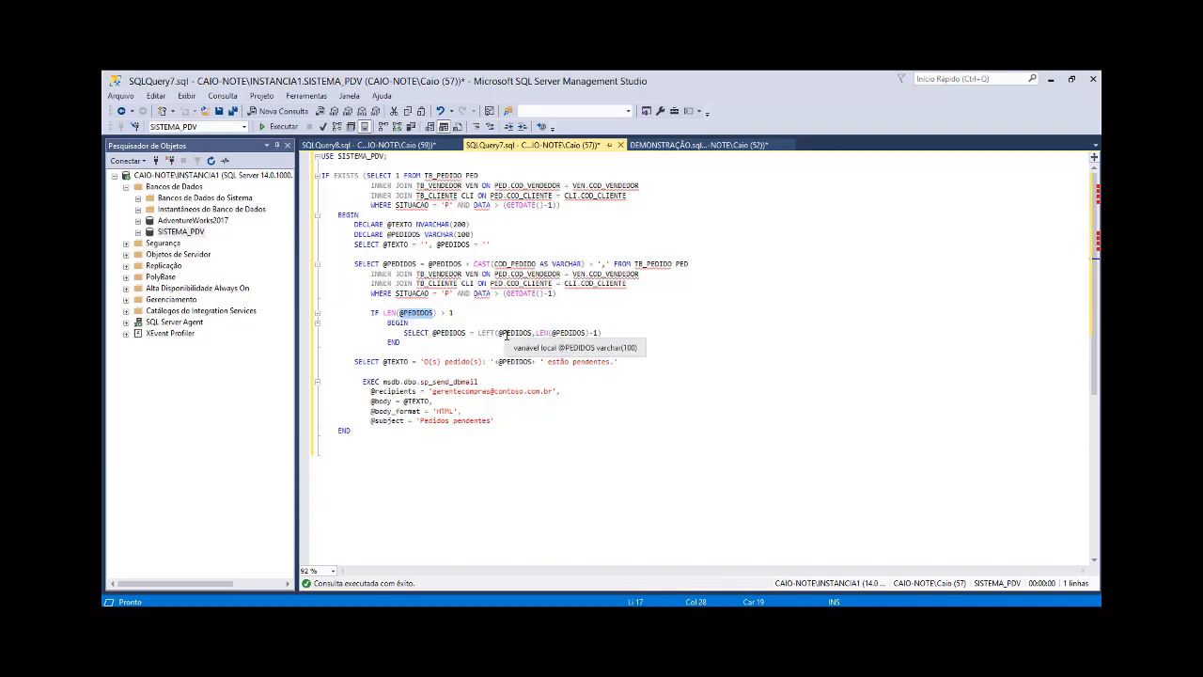
left_click(598, 335)
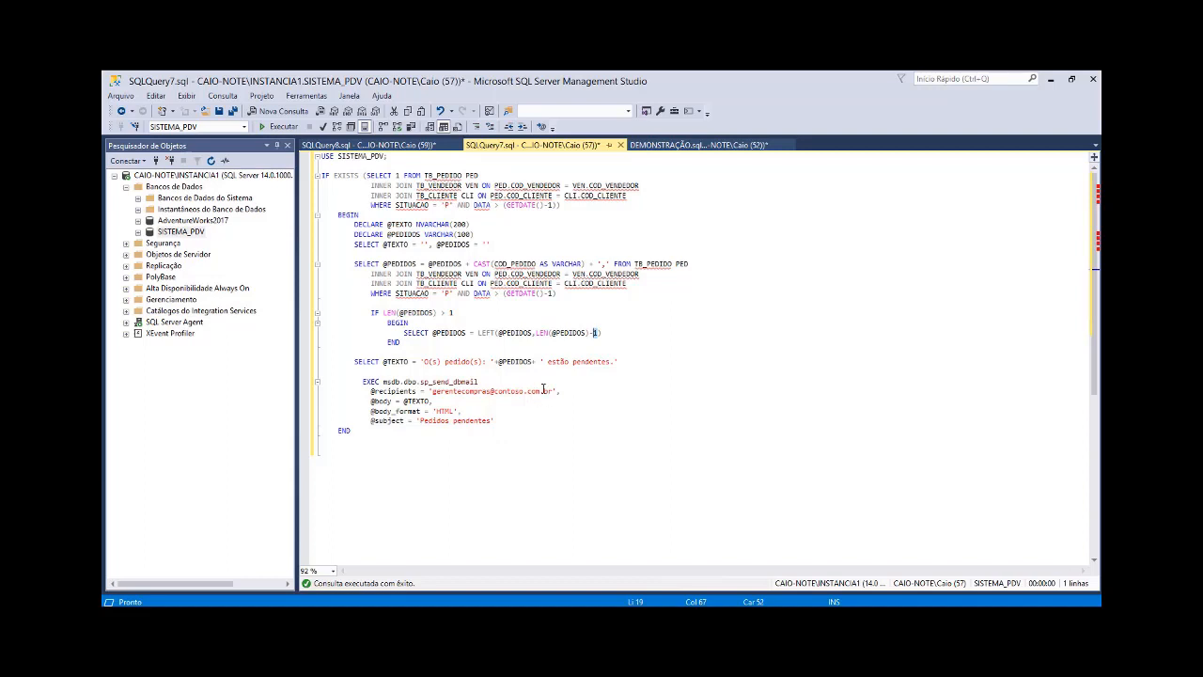
left_click(584, 350)
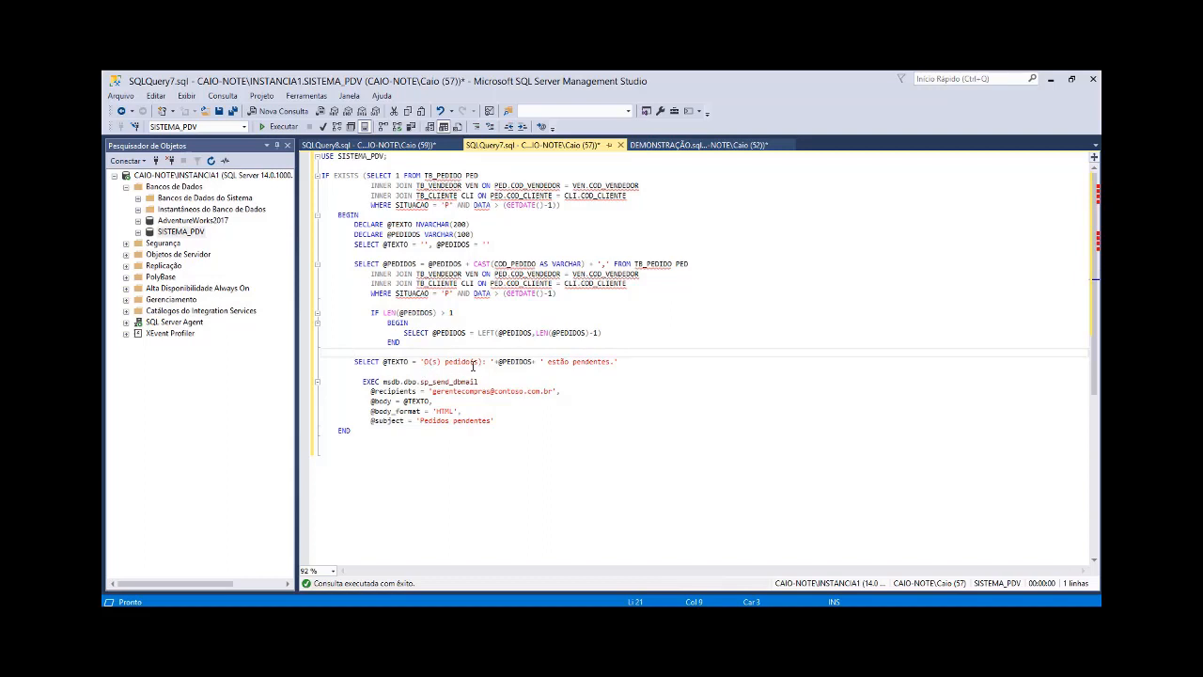
left_click_drag(495, 362, 539, 364)
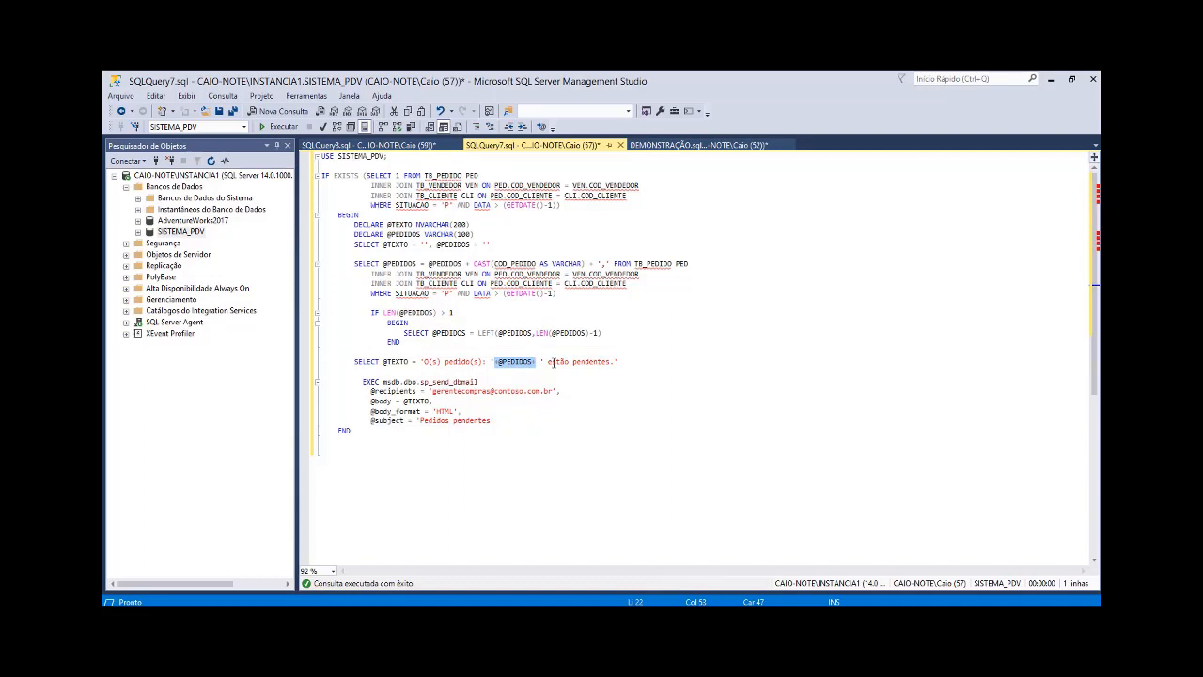
left_click(607, 362)
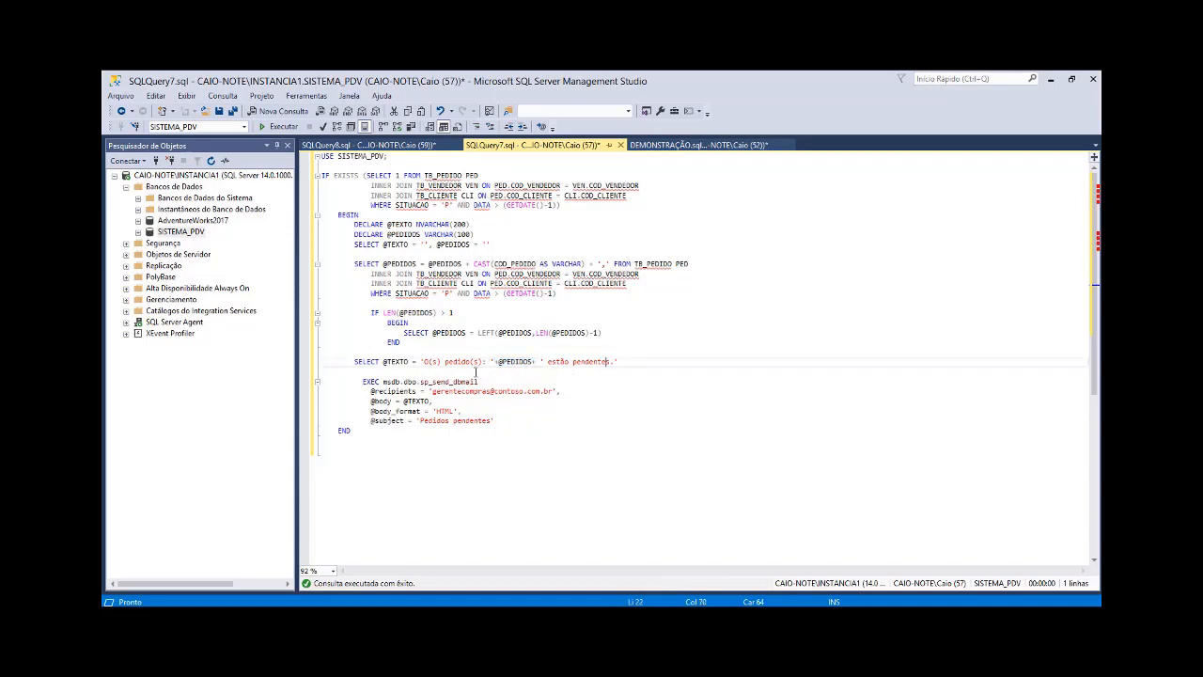
double_click(401, 362)
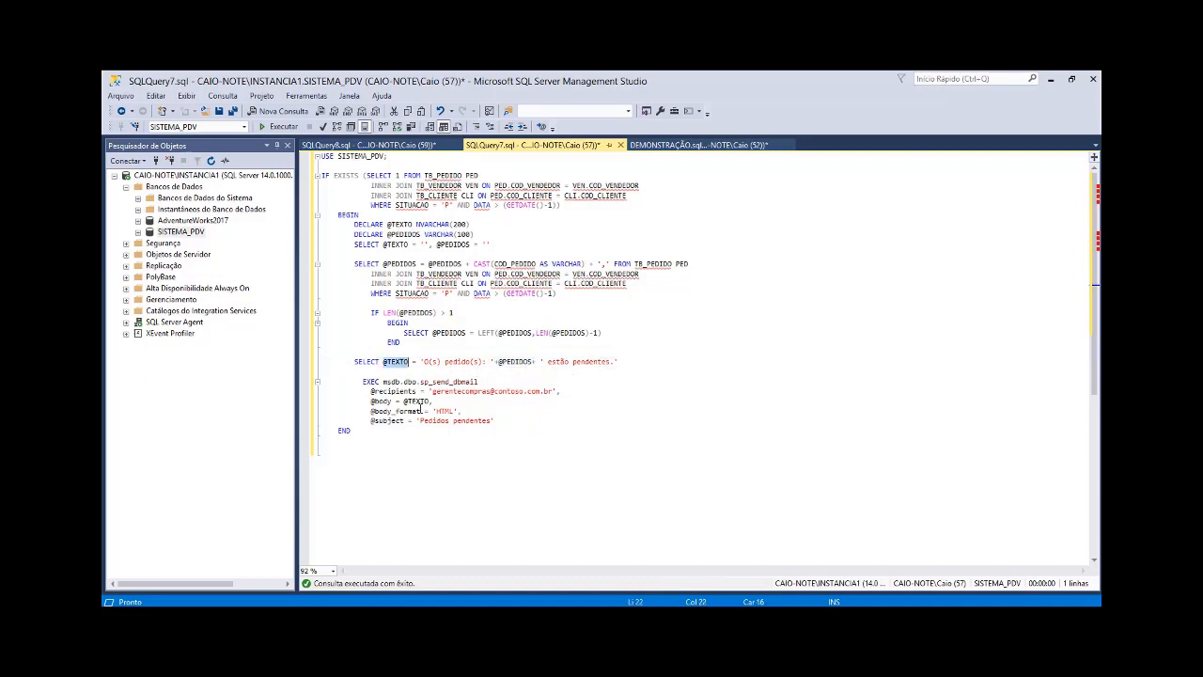
double_click(417, 402)
left_click(575, 392)
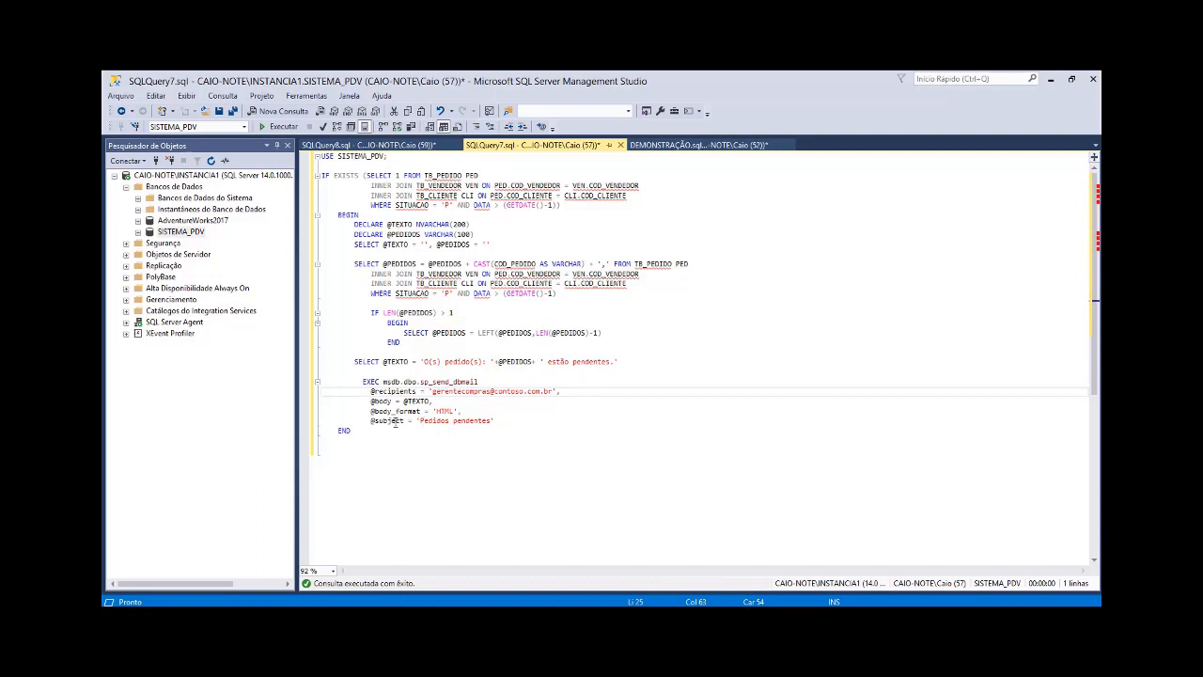
double_click(480, 420)
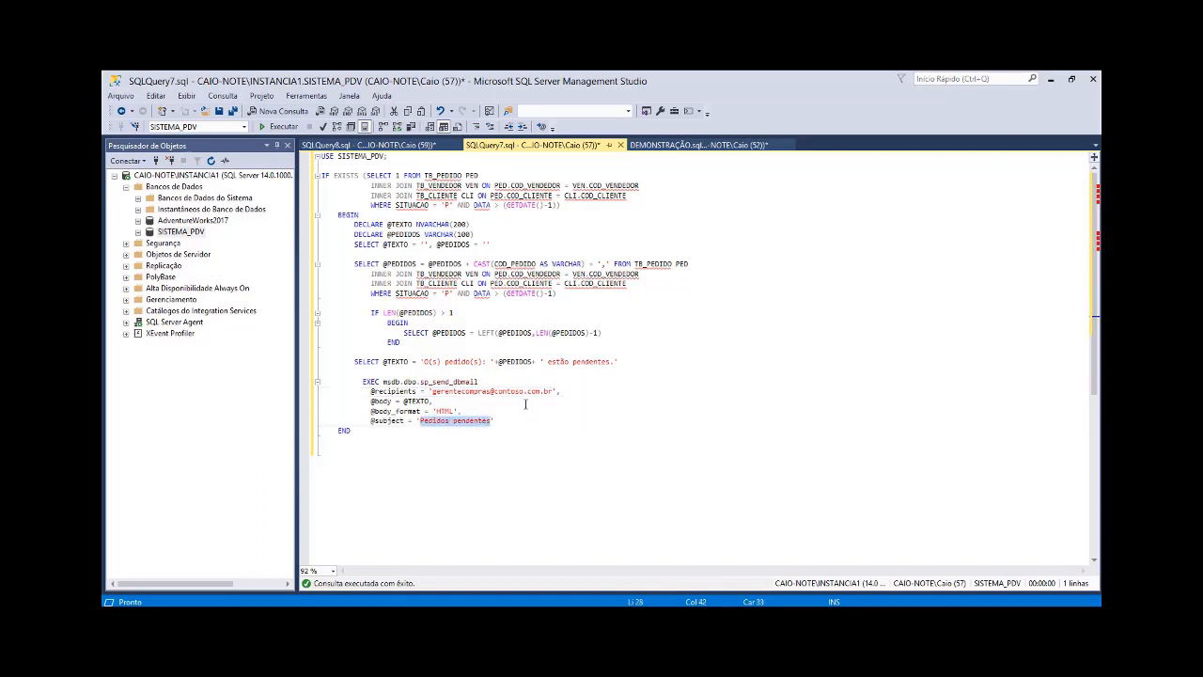
left_click(525, 403)
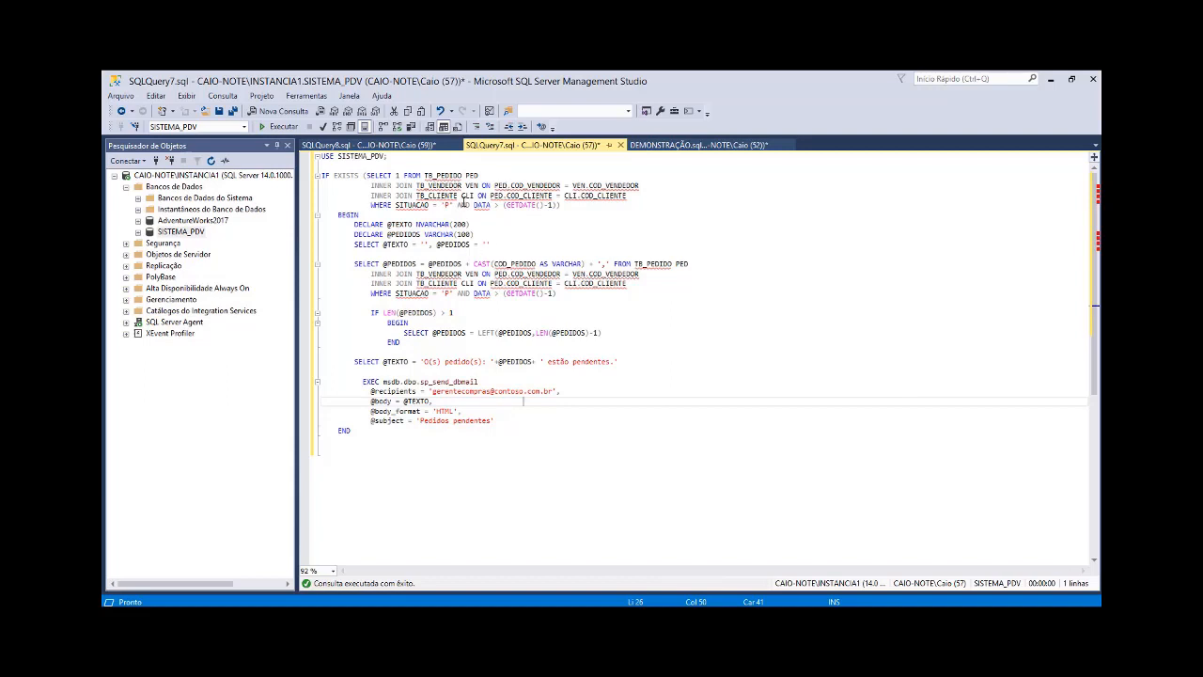
Step: Select the Solicitação comment line in SQLQuery8.sql and the entire script in SQLQuery7.sql, from USE SISTEMA_PDV to the final END
left_click(406, 147)
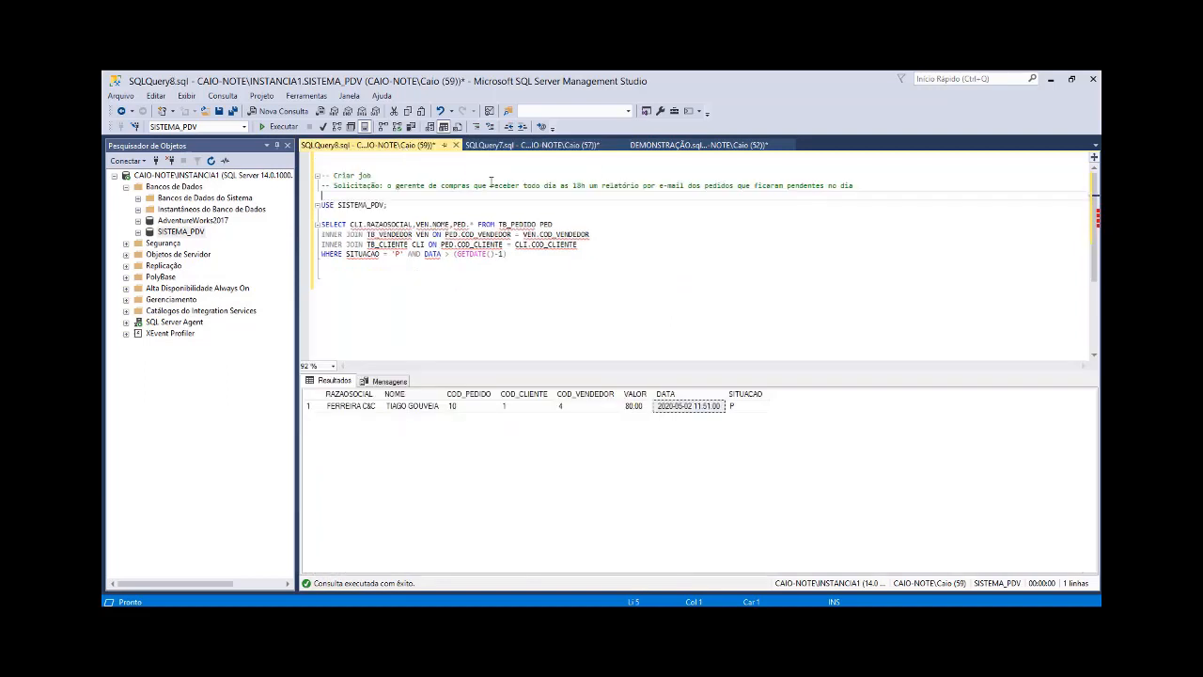
left_click(314, 193)
left_click(313, 189)
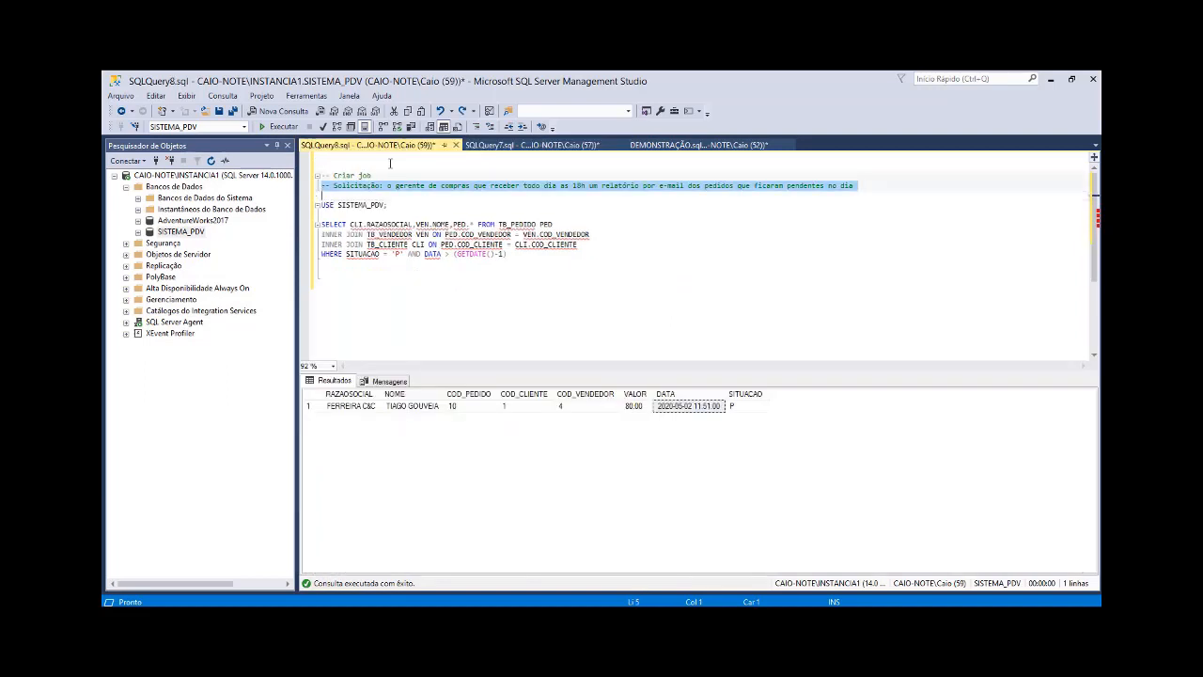
left_click(481, 147)
left_click_drag(379, 432, 319, 156)
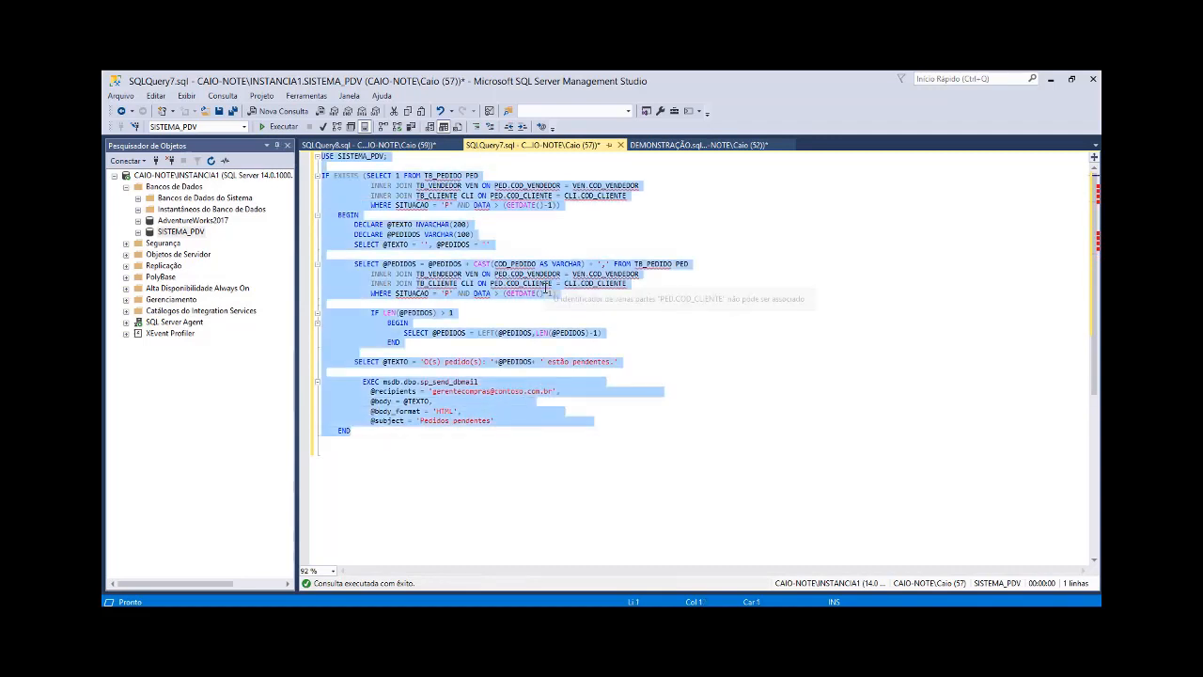
Step: Start a new job under Trabalhos of the SQL Server Agent and name it PEDIDOS_PENDENTES
left_click(127, 322)
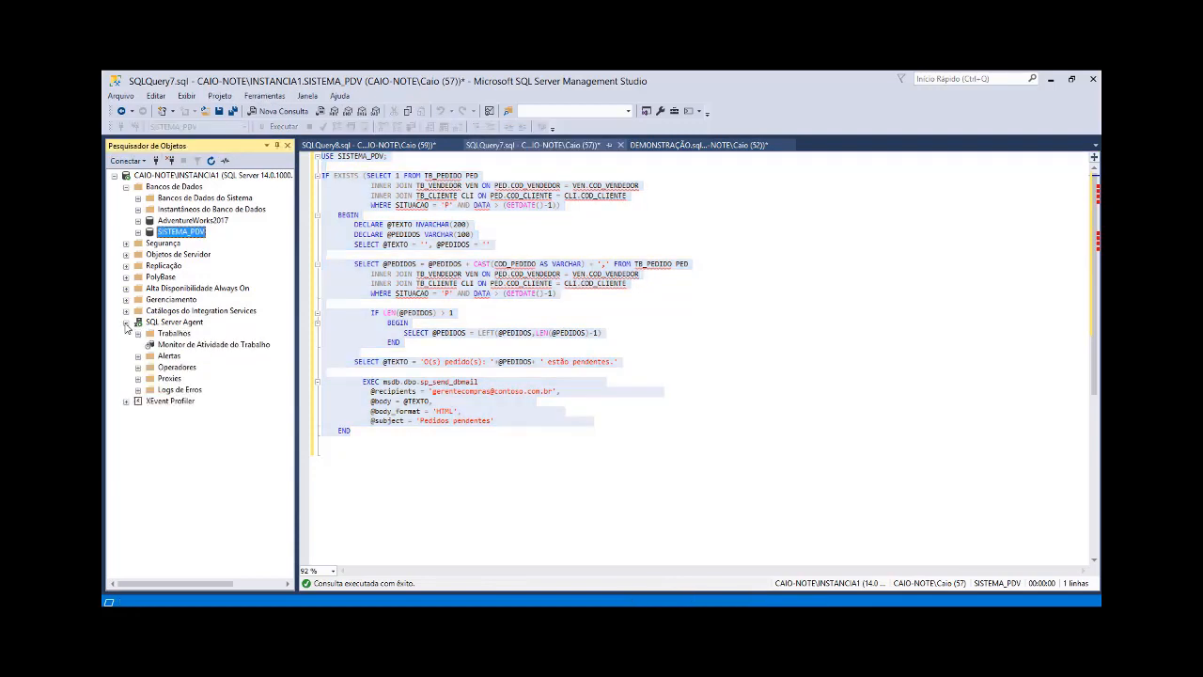
left_click(174, 337)
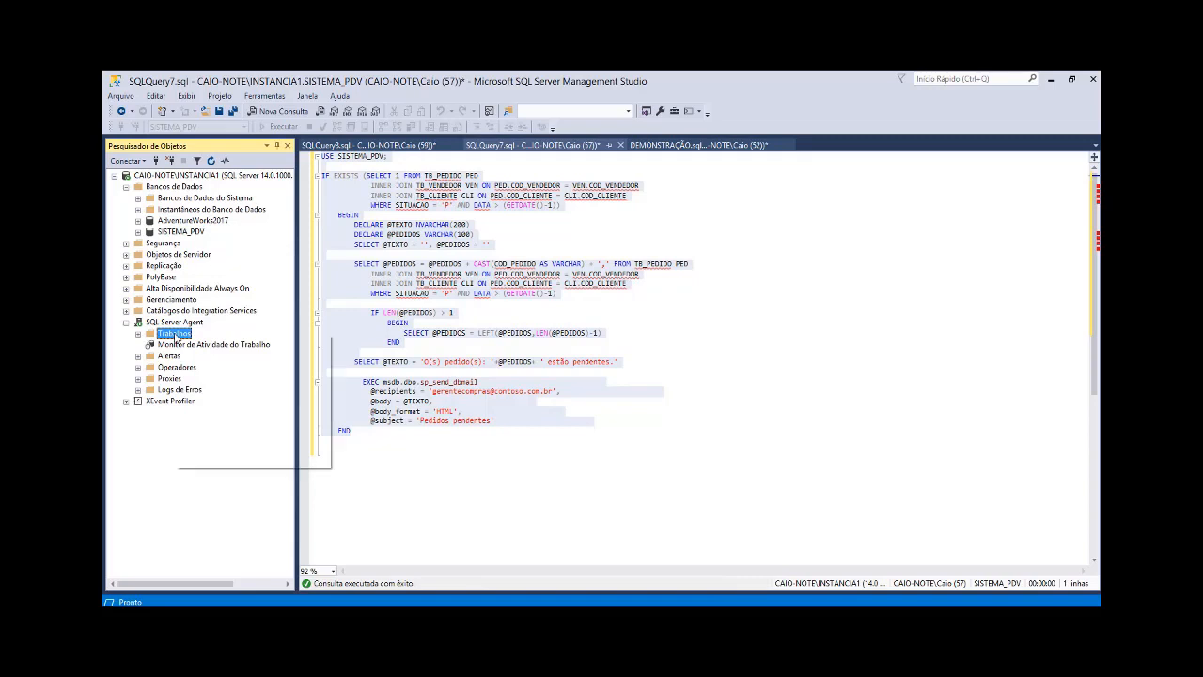
right_click(175, 336)
left_click(209, 344)
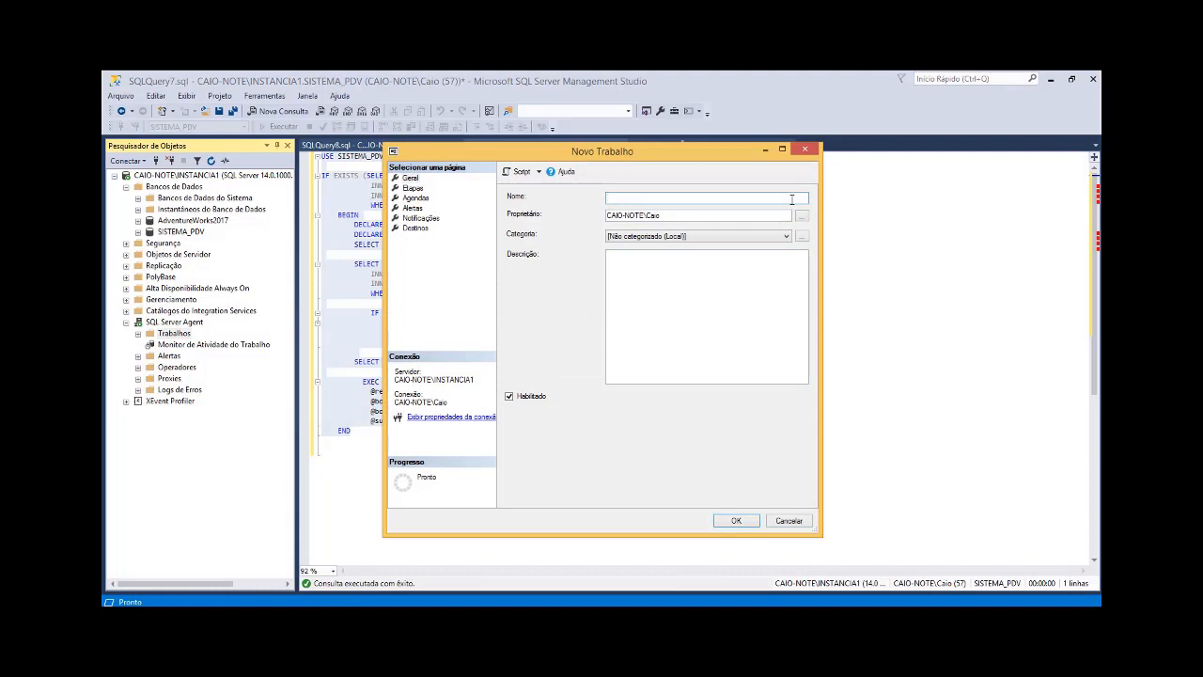
type("PEDIDOS_PENDENTES")
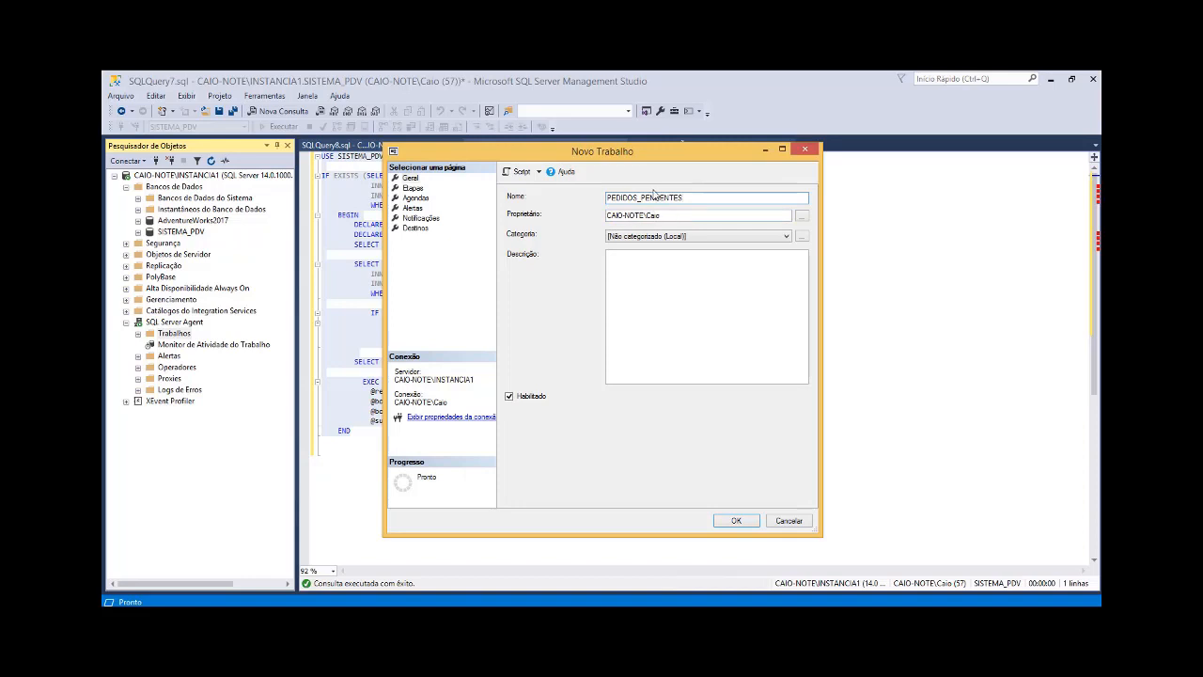
Step: Fill the job's description with the Solicitação comment from SQLQuery8.sql and remove its leading comment dashes
left_click(639, 263)
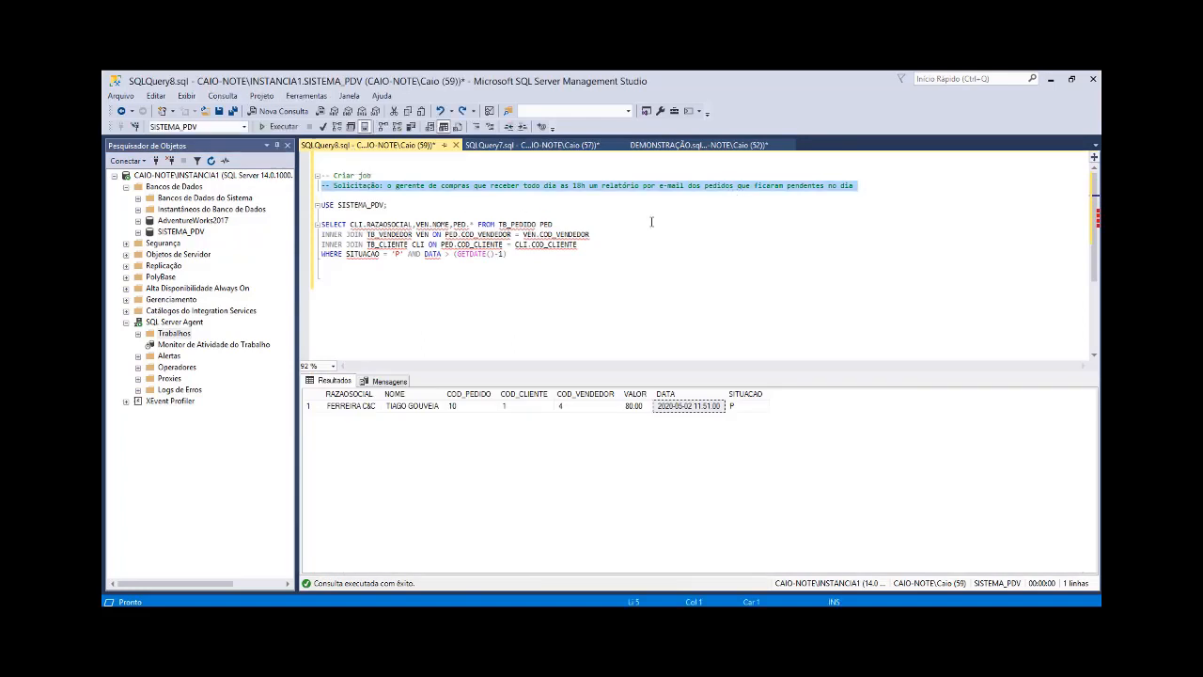
left_click(498, 615)
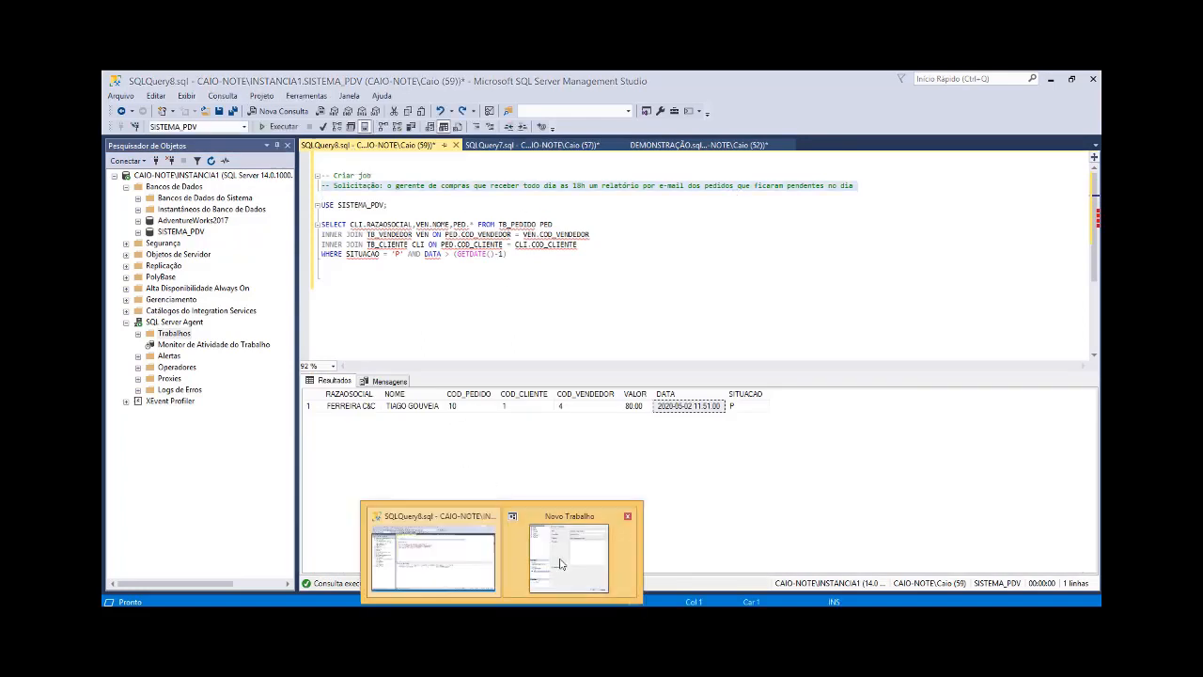
left_click(561, 564)
type("-- Solicitação: o gerente de compras quer receber todo dia as 18h um relatório por email dos pedidos que ficaram pendentes no dia")
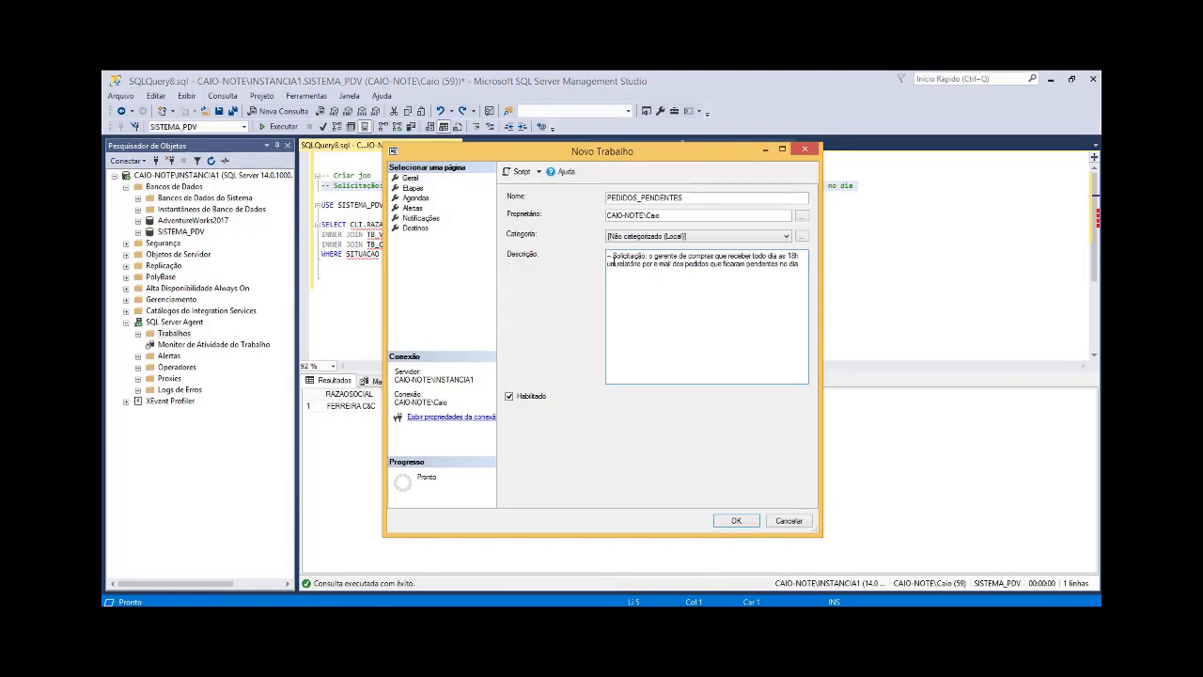
left_click_drag(614, 256, 611, 263)
key("Left")
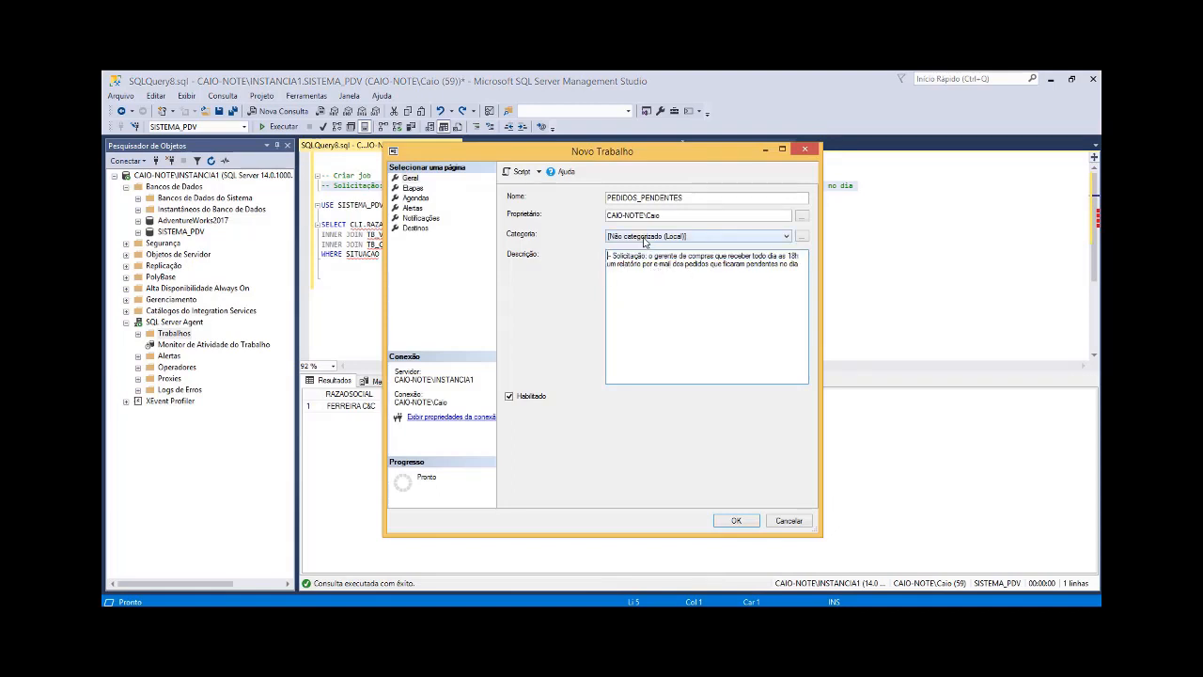
key("BackSpace")
key("BackSpace")
key("BackSpace")
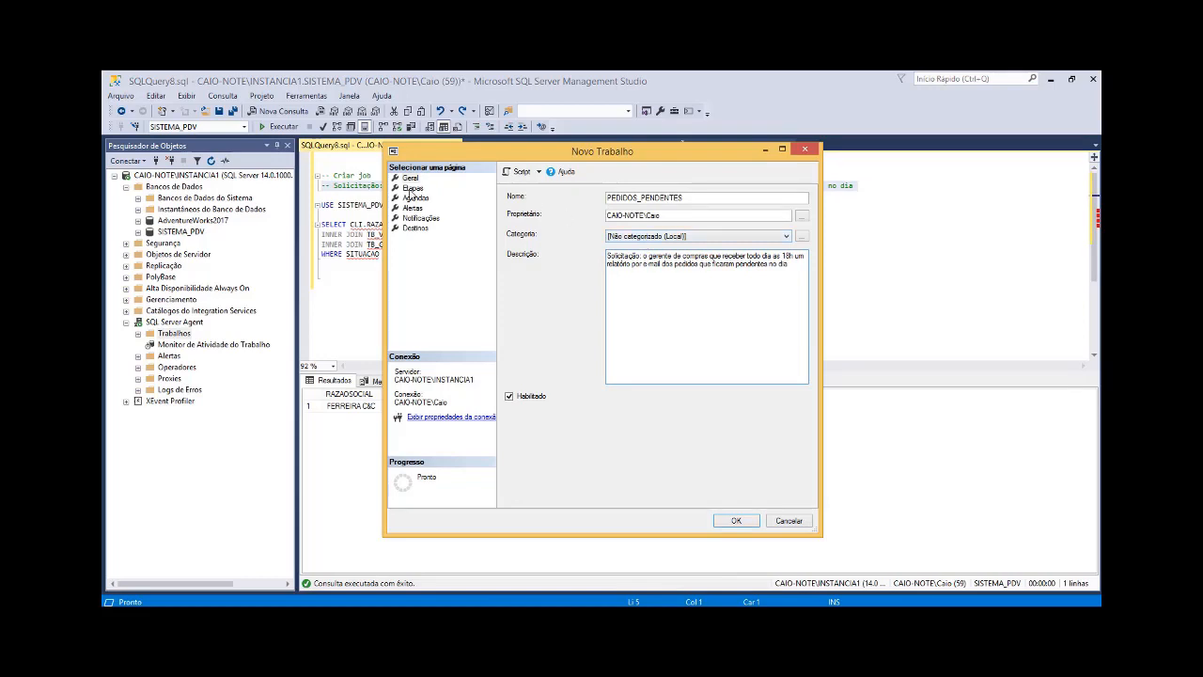
Step: Start a new job step named ETAPA1 and set its database to SISTEMA_PDV
left_click(413, 188)
left_click(554, 494)
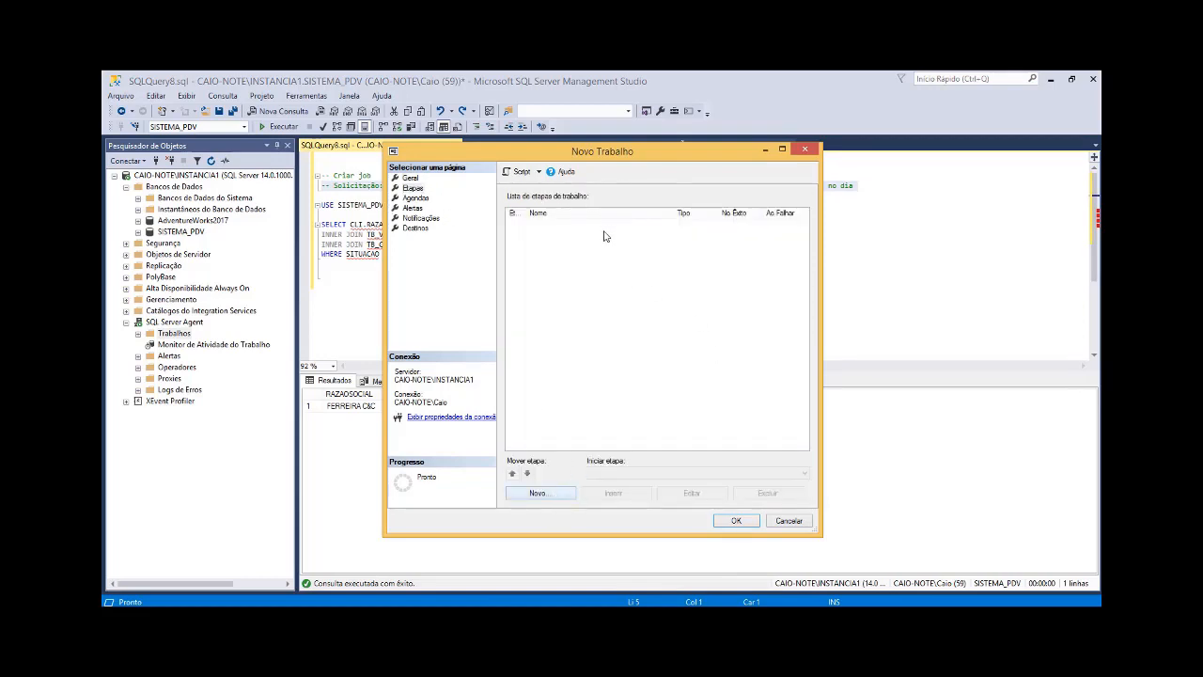
left_click(551, 497)
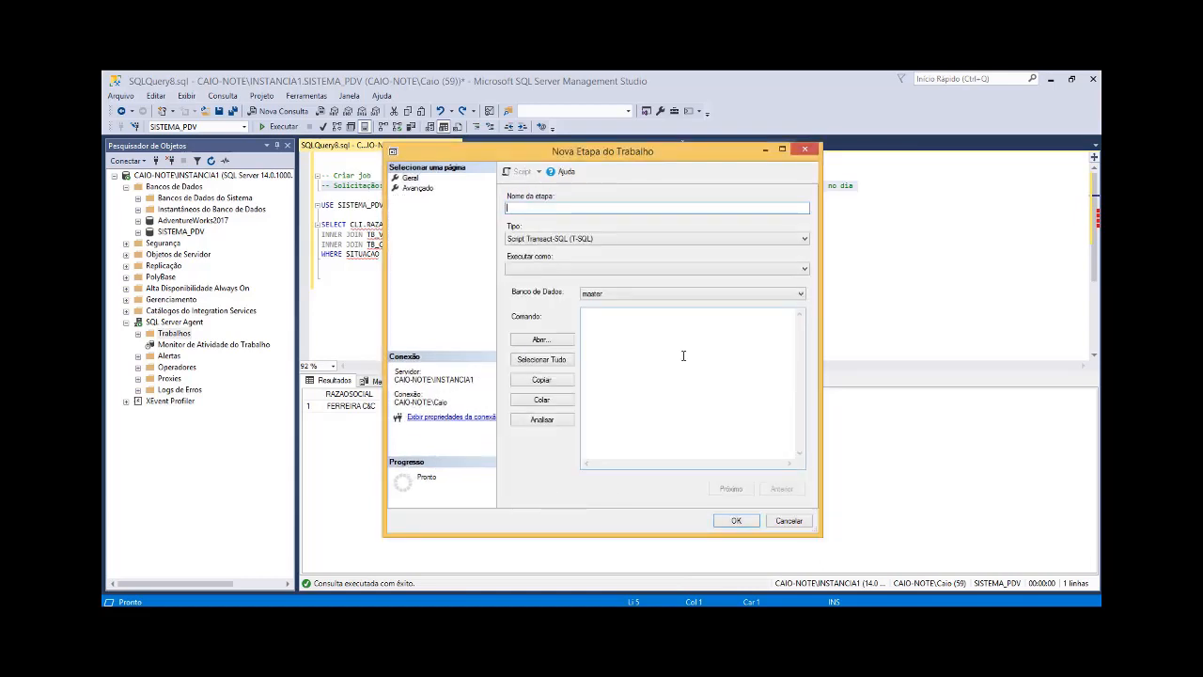
type("ETAPA1")
left_click(700, 295)
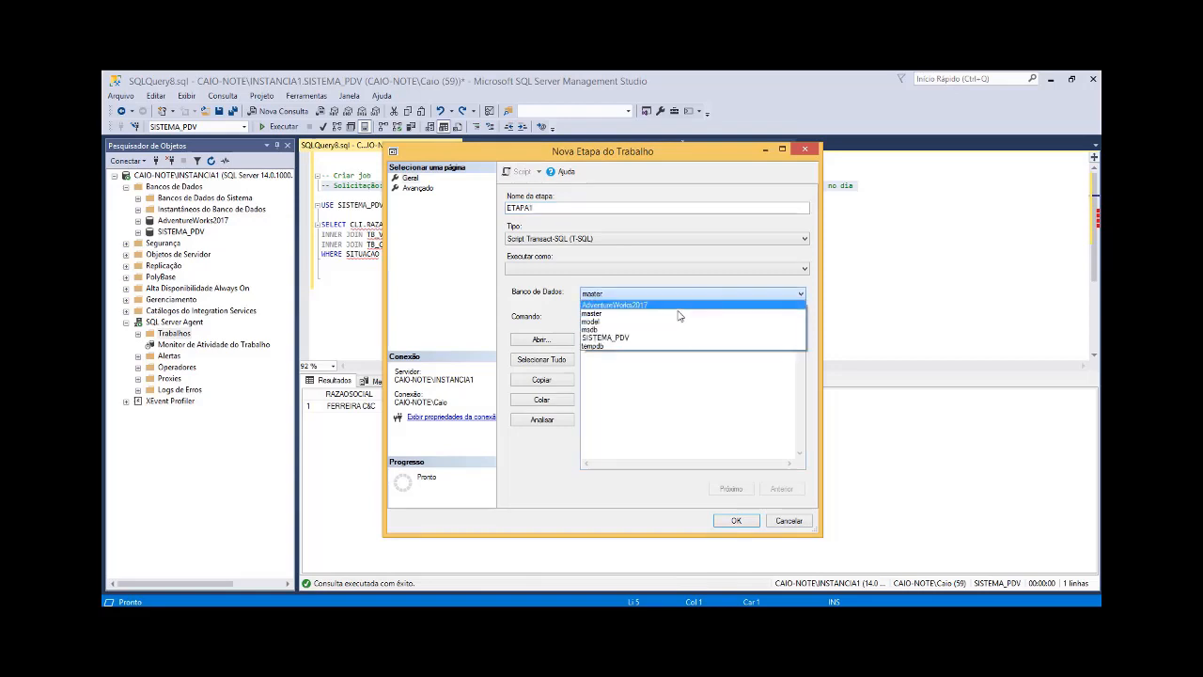
left_click(618, 344)
left_click(620, 325)
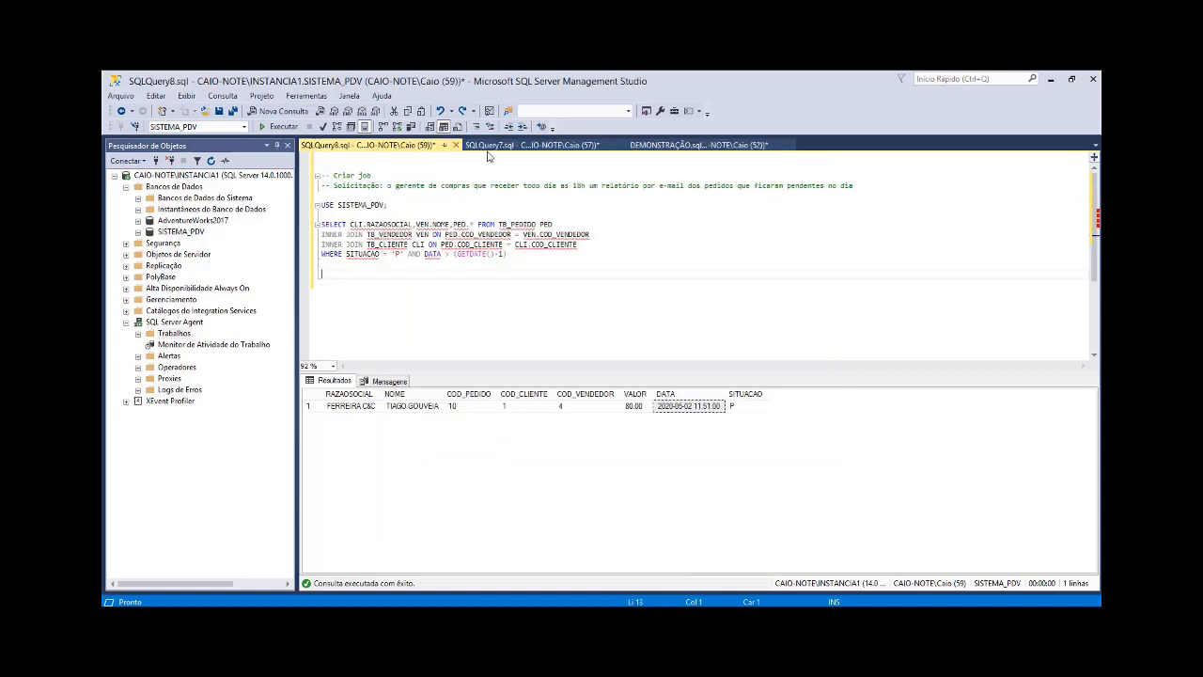
Step: Paste the full pending-orders script from SQLQuery7.sql as the command of ETAPA1
left_click(493, 146)
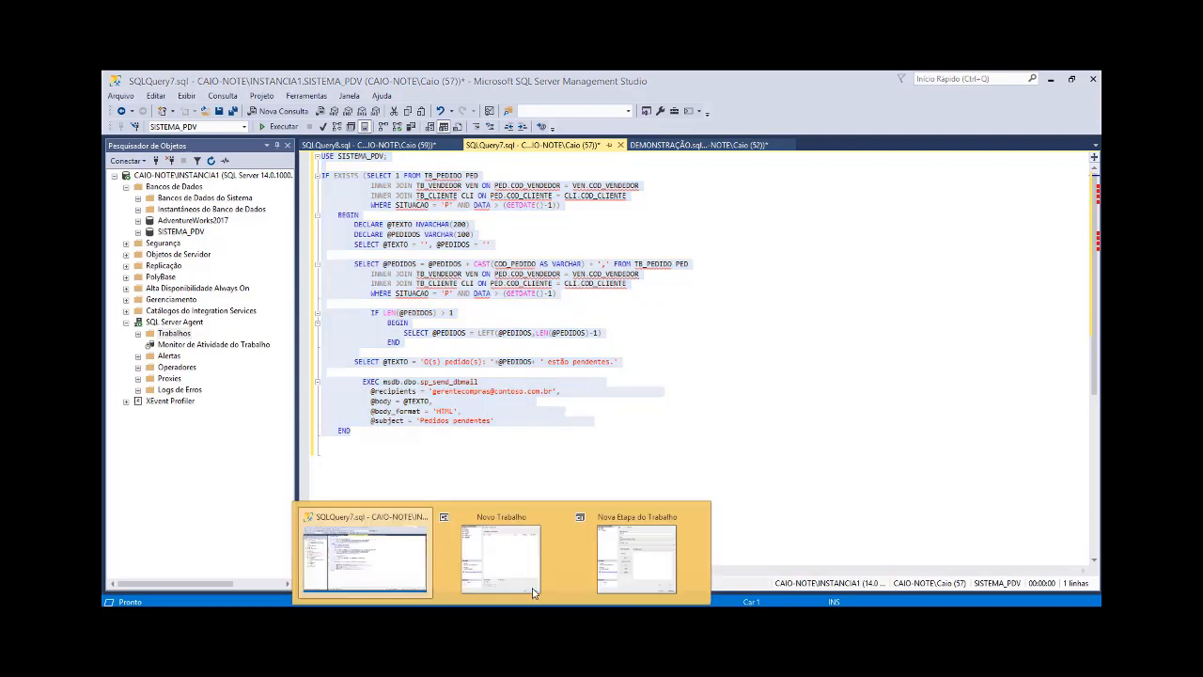
left_click(636, 558)
key("ctrl+v")
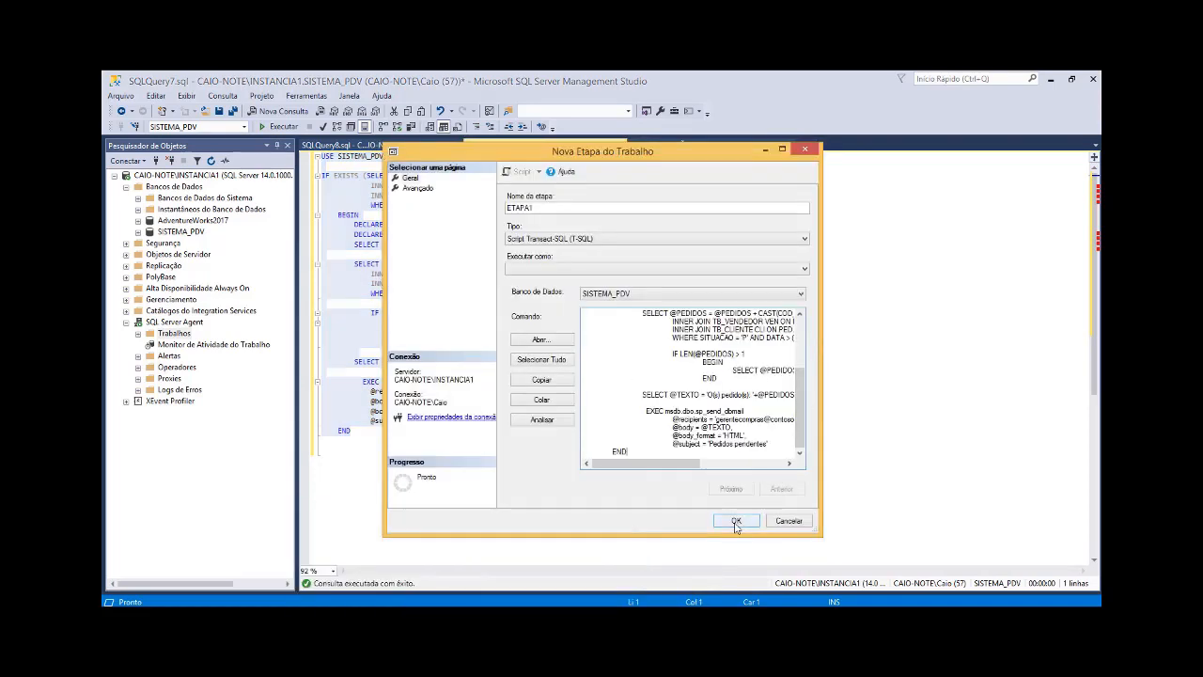
Step: Review the advanced success-action options of ETAPA1, keep Ir para a próxima etapa, and save the step
left_click(415, 188)
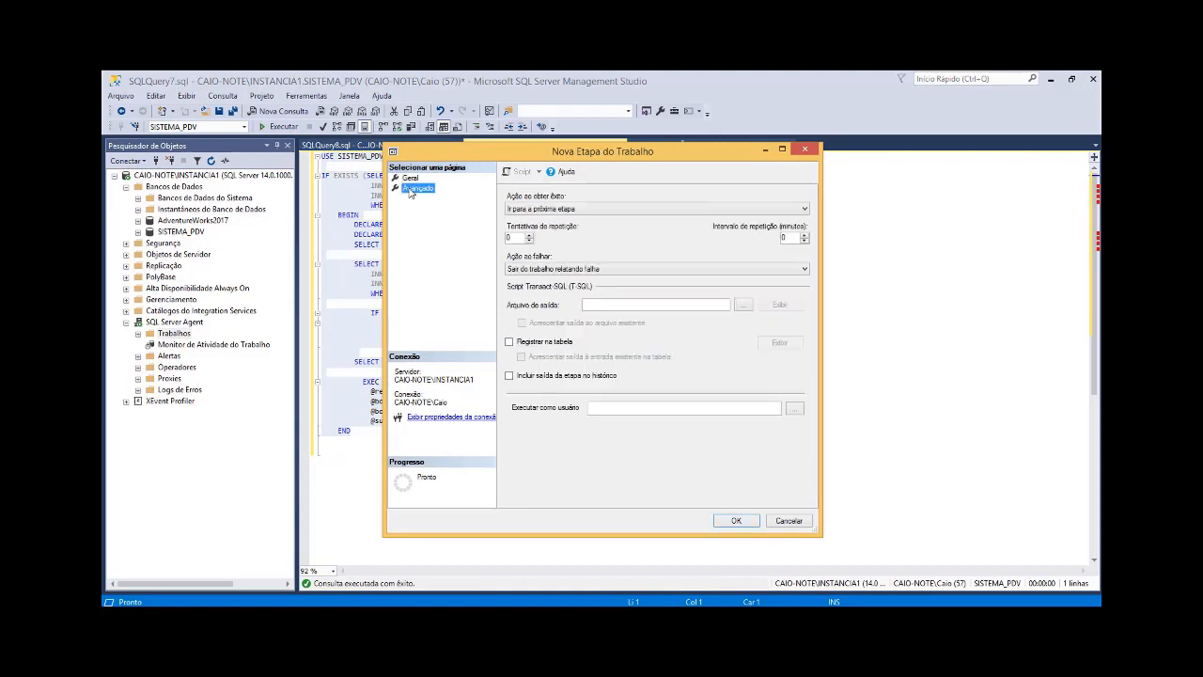
left_click(604, 209)
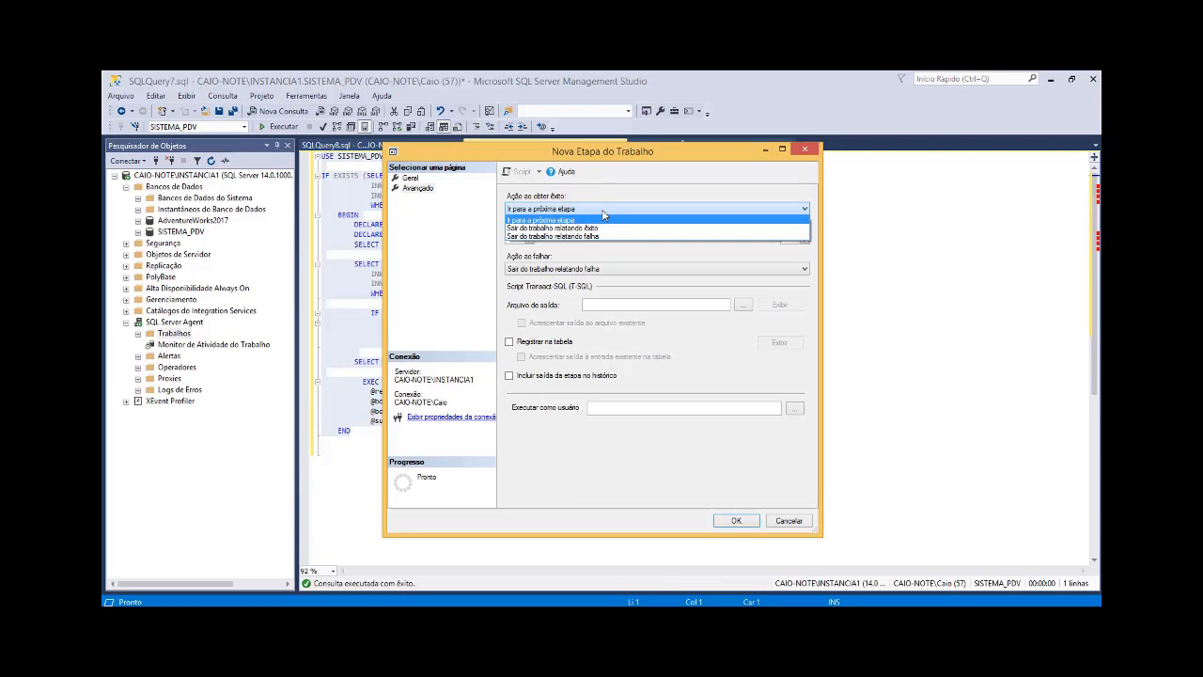
left_click(463, 238)
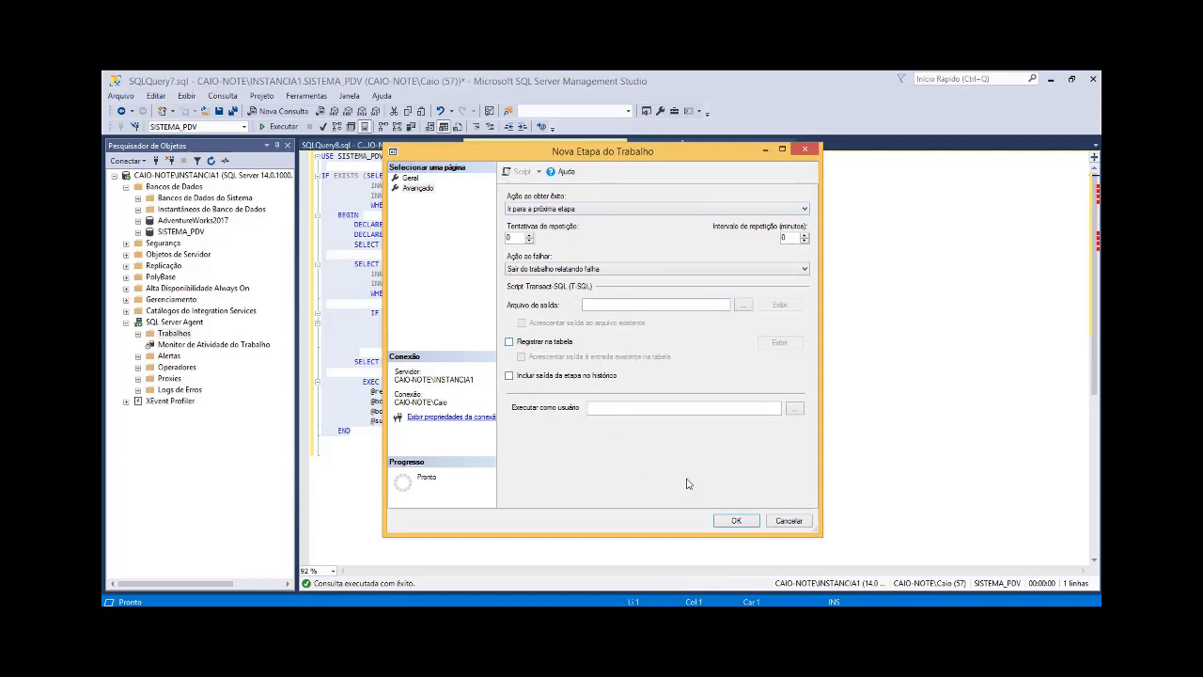
left_click(736, 520)
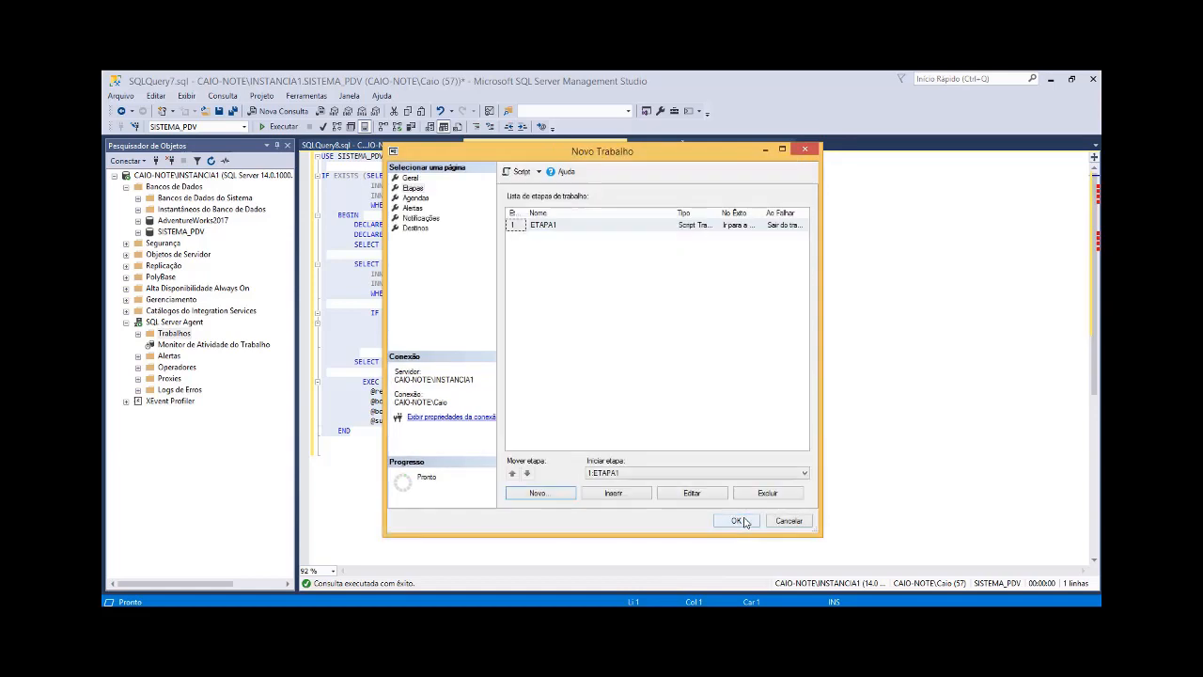
Step: Add a recurring schedule named AGENDA1 to the job, occurring daily at 18:00:00, and narrow the Nome column to read its description
left_click(417, 199)
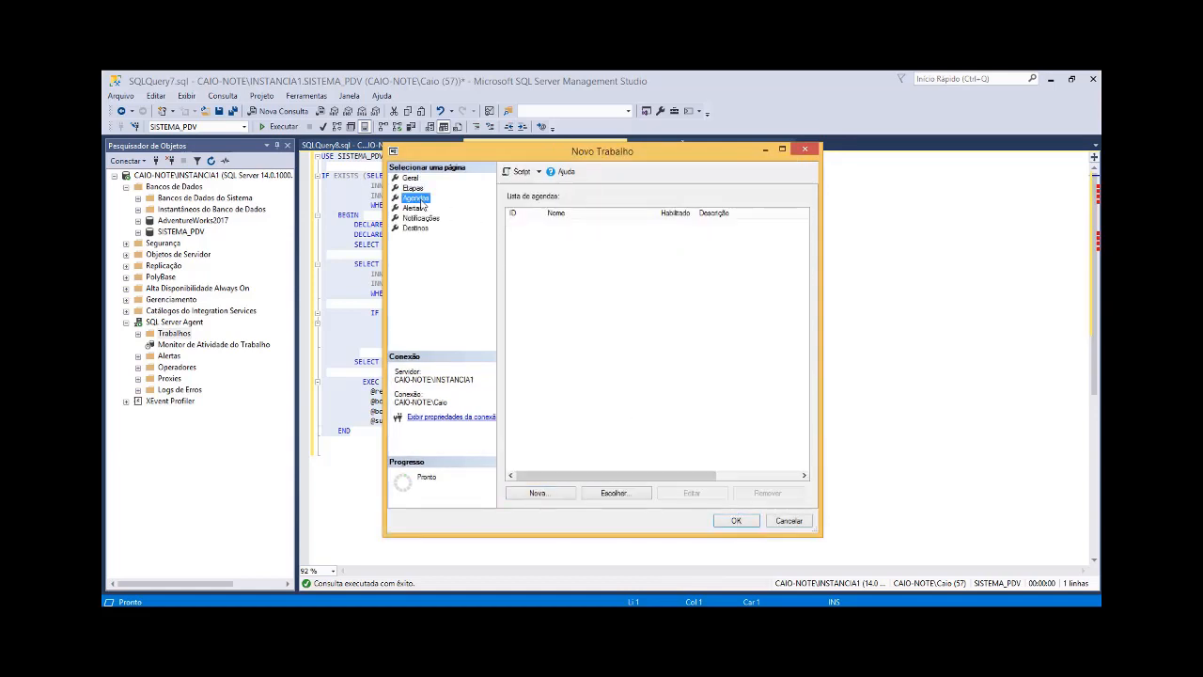
left_click(558, 495)
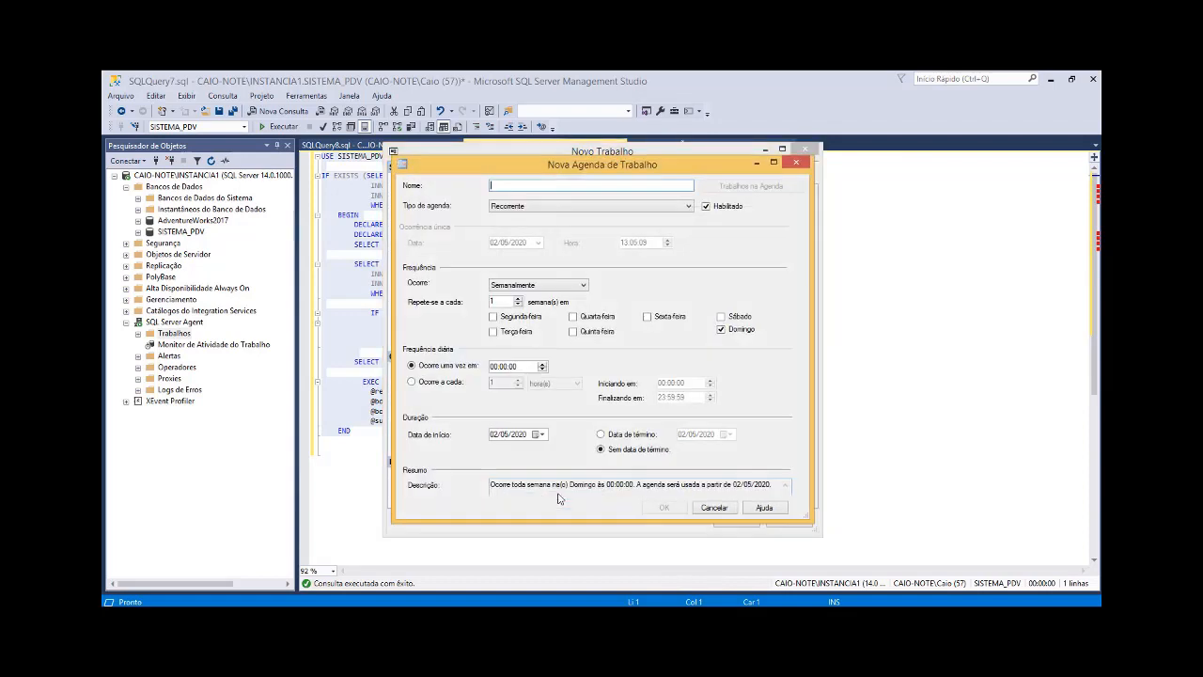
type("AGENDA1")
left_click(537, 285)
left_click(522, 297)
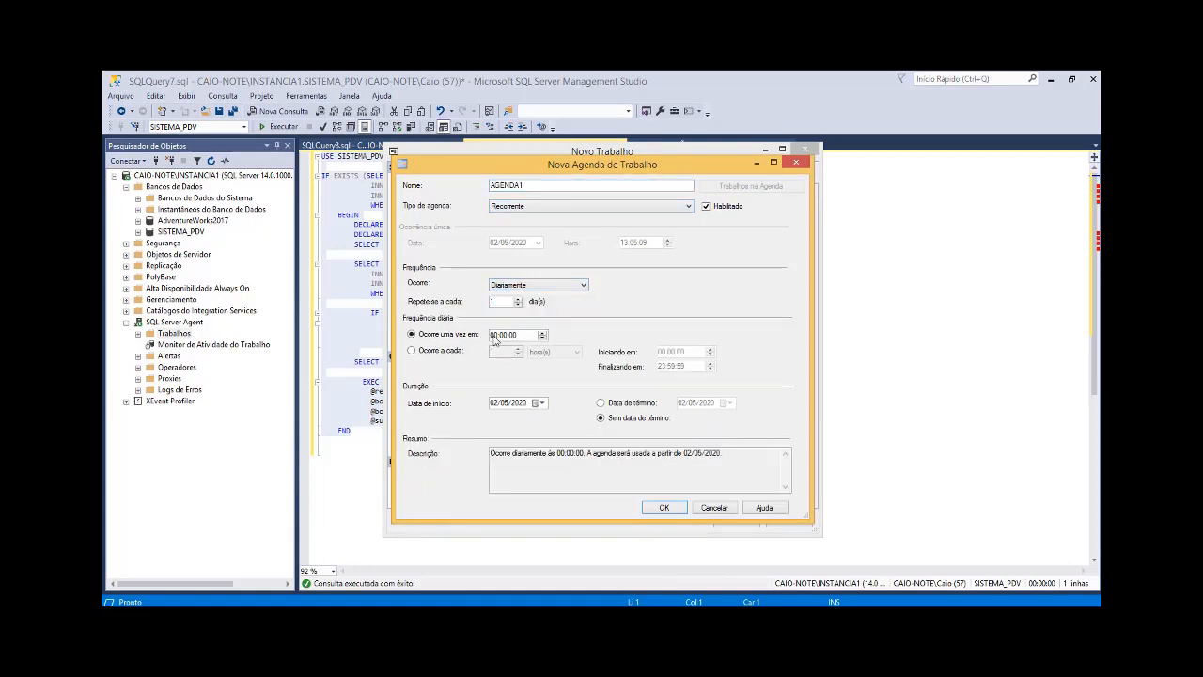
left_click(493, 335)
left_click(663, 508)
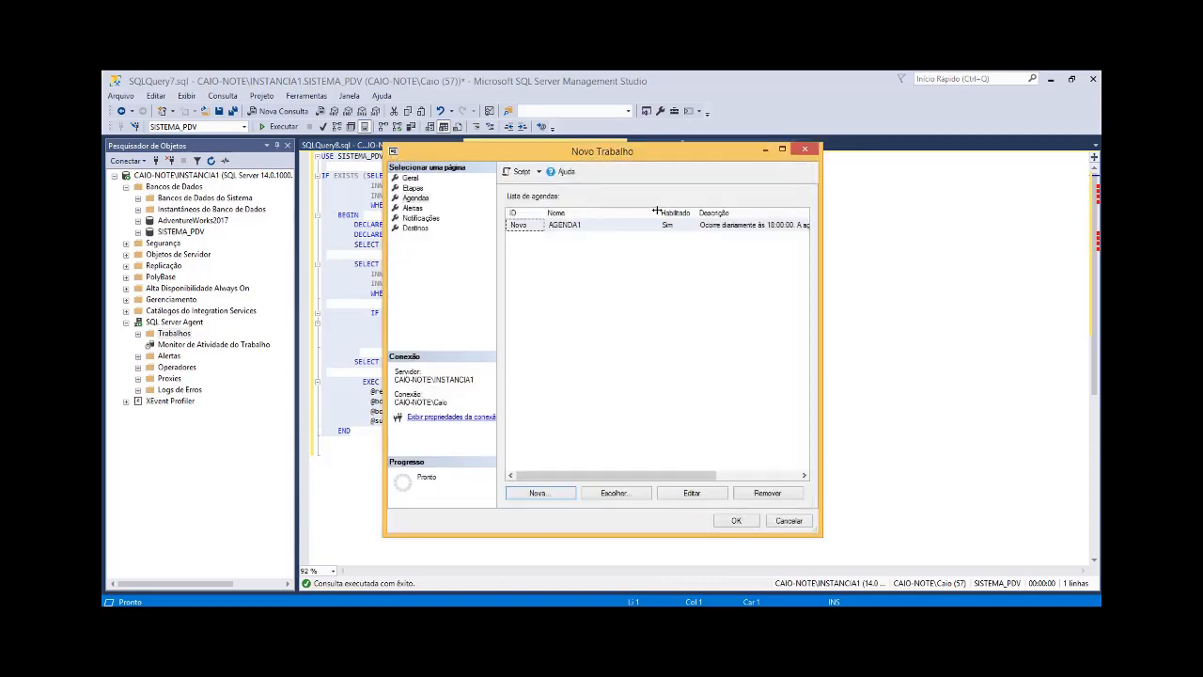
left_click_drag(658, 212, 592, 218)
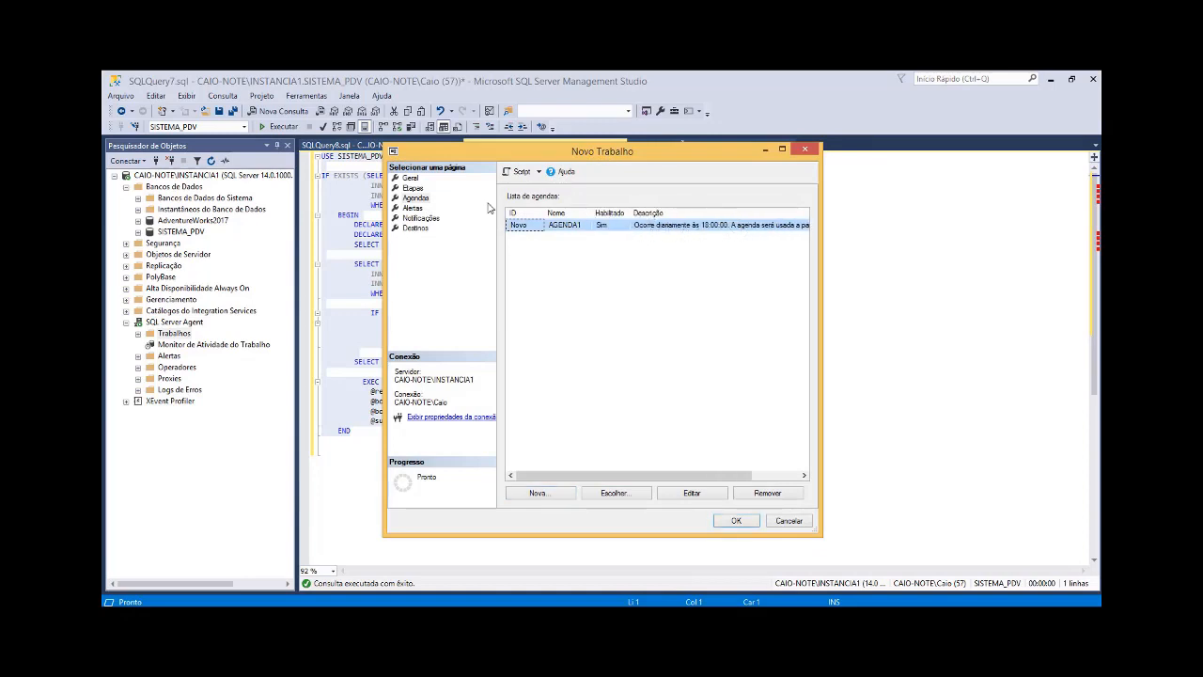
Step: Review the job's notification options without enabling any, and save the PEDIDOS_PENDENTES job
left_click(412, 209)
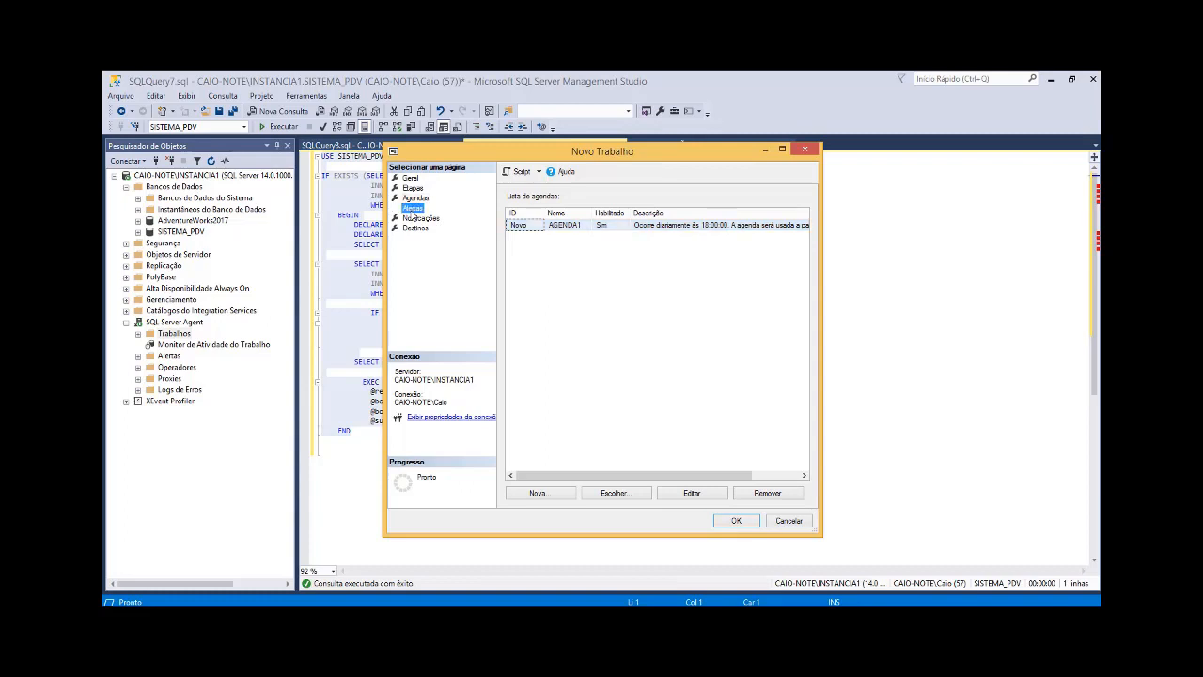
left_click(413, 218)
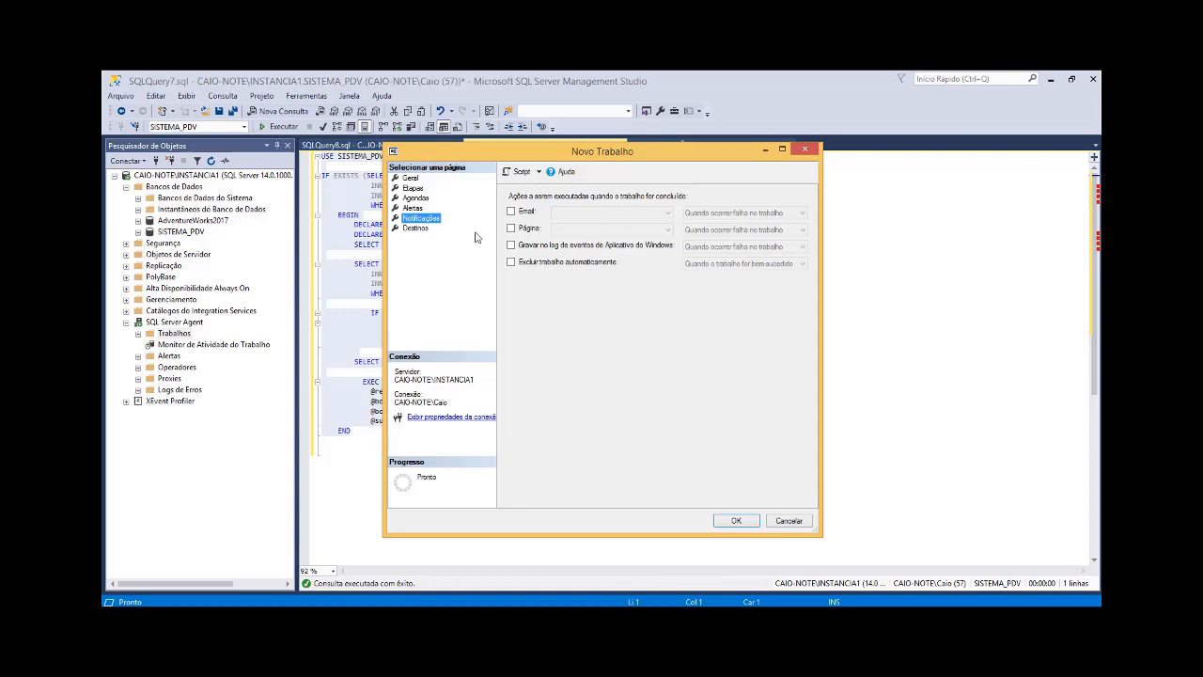
left_click(737, 521)
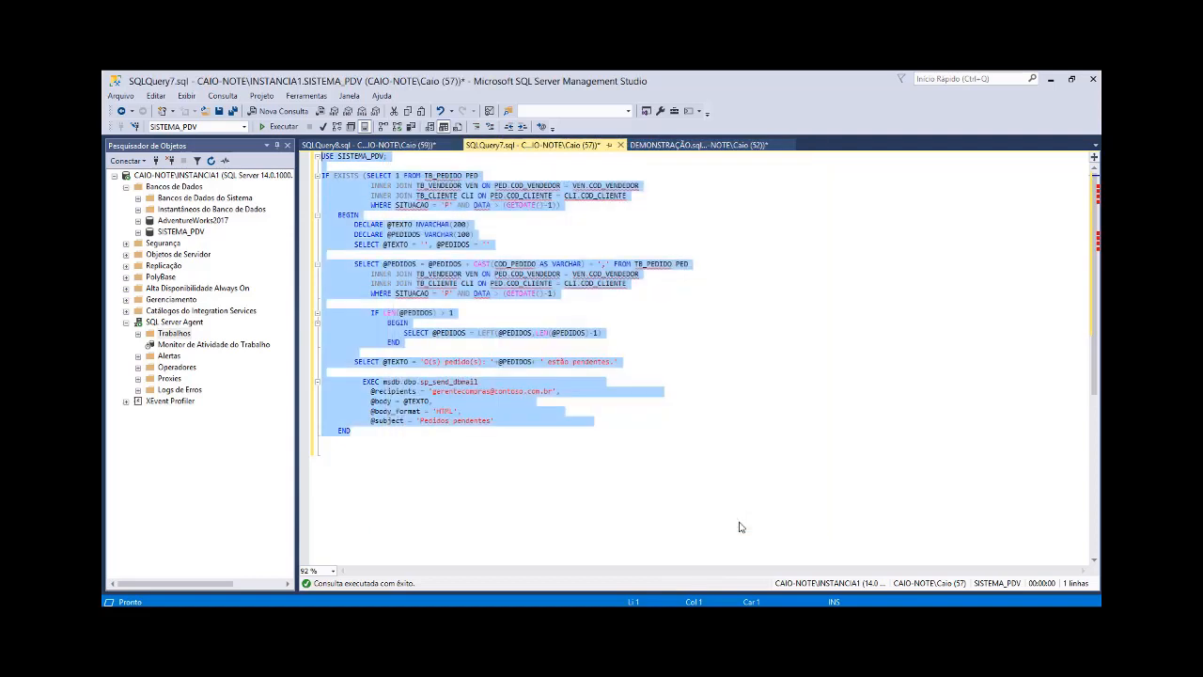
Step: Expand Trabalhos under SQL Server Agent, examine the actions available for PEDIDOS_PENDENTES, and return to the SQLQuery7.sql script
left_click(145, 337)
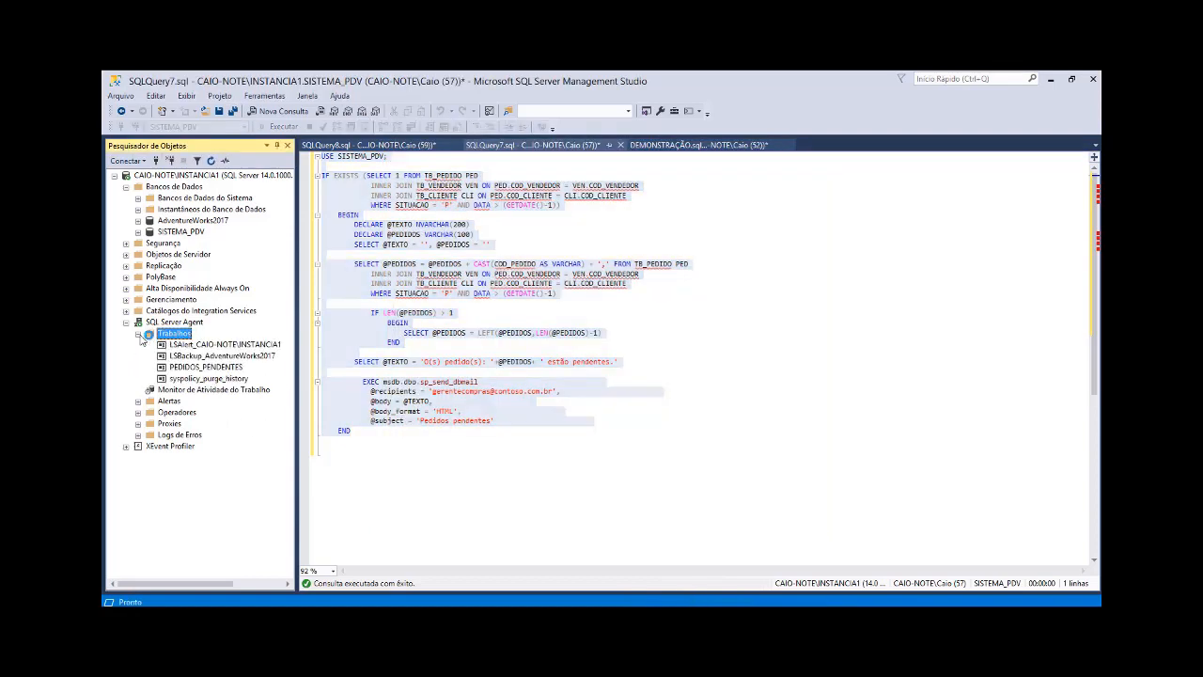
left_click(188, 367)
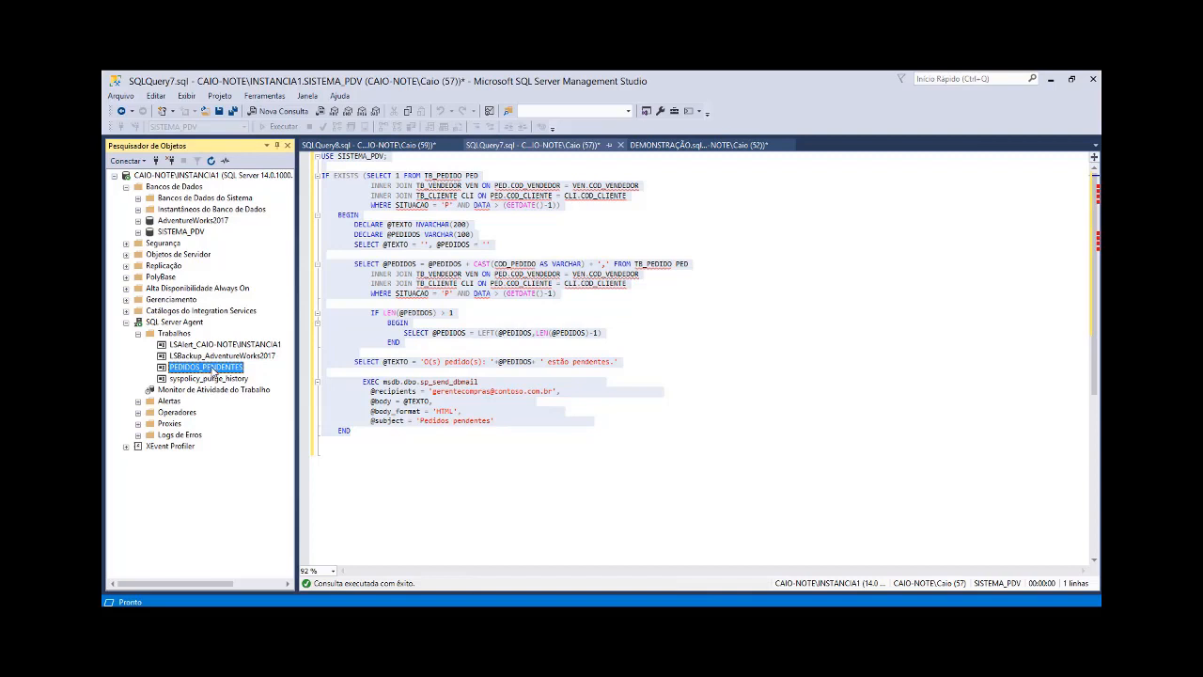
right_click(214, 370)
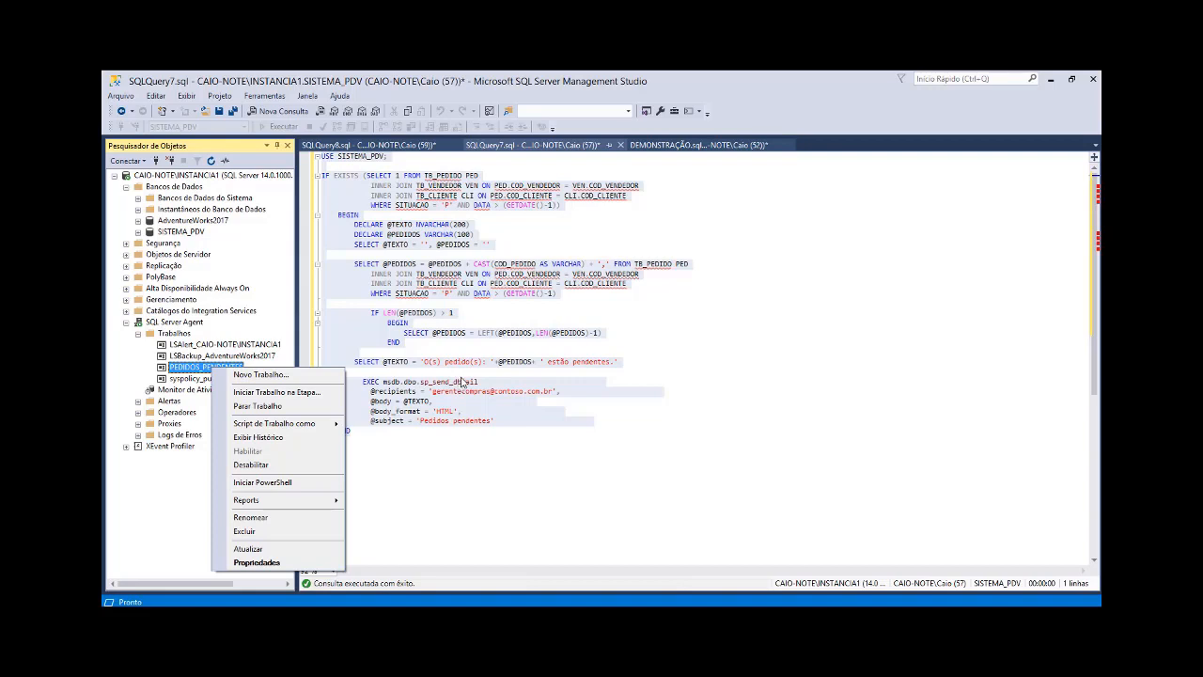
left_click(460, 357)
left_click(460, 352)
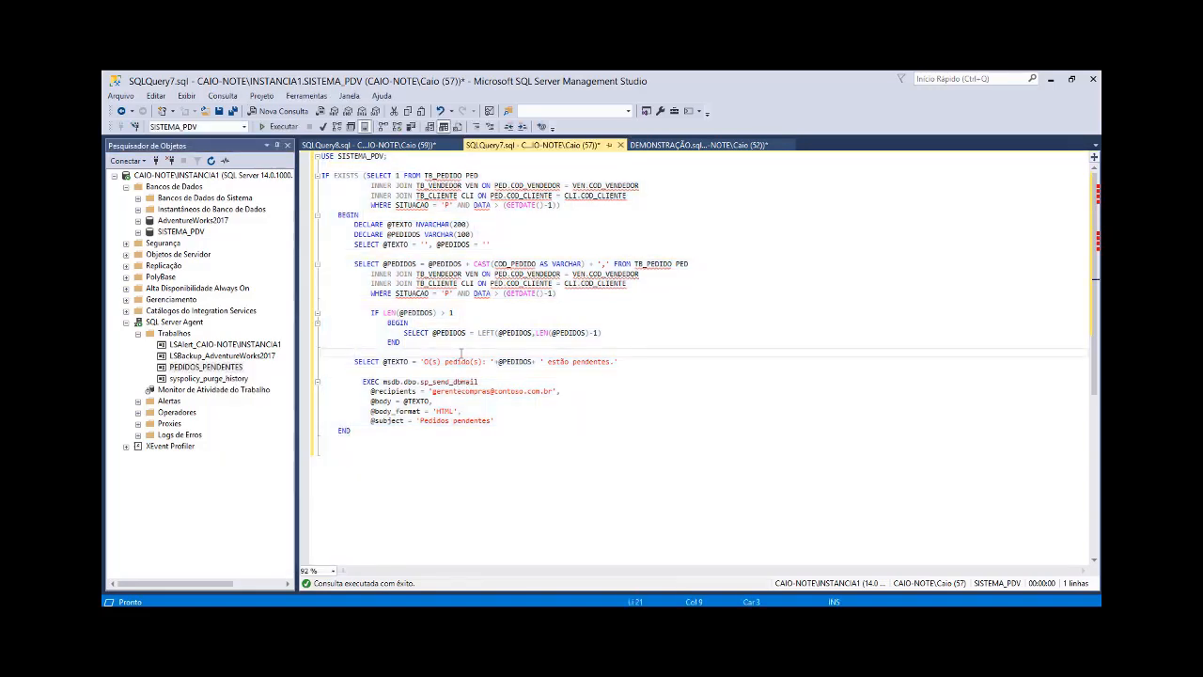
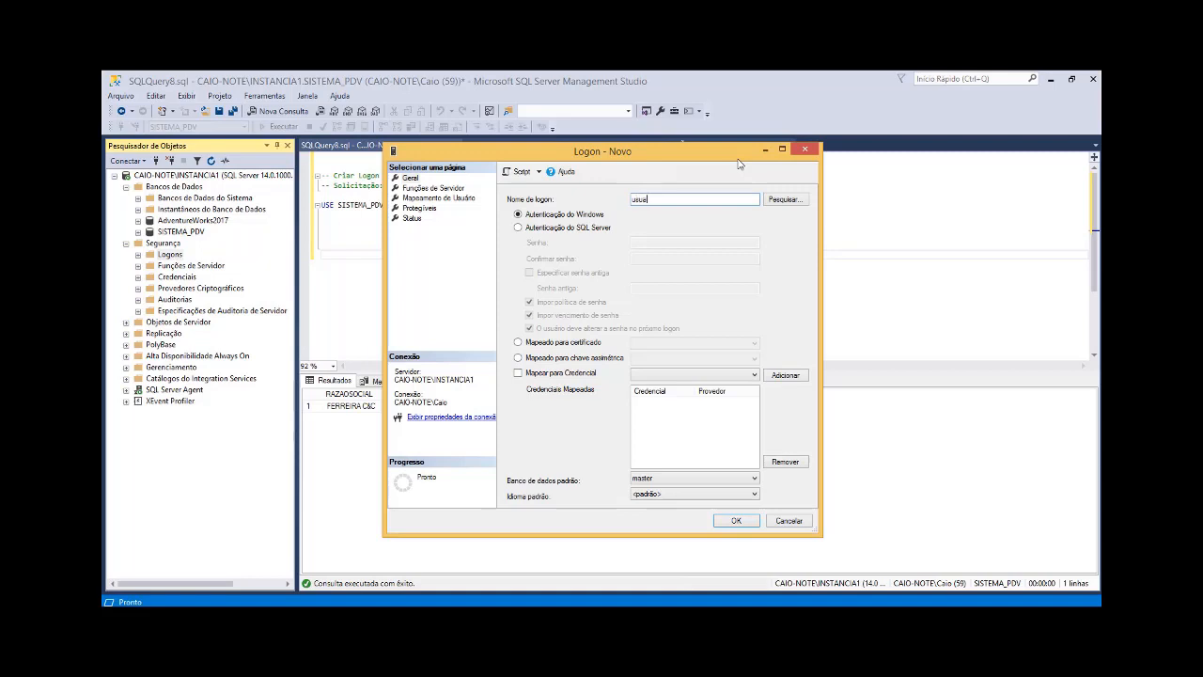
Step: Name the new login usuario_desenvolvimento and choose SQL Server authentication for it
type("_desenvolvimento")
left_click(604, 229)
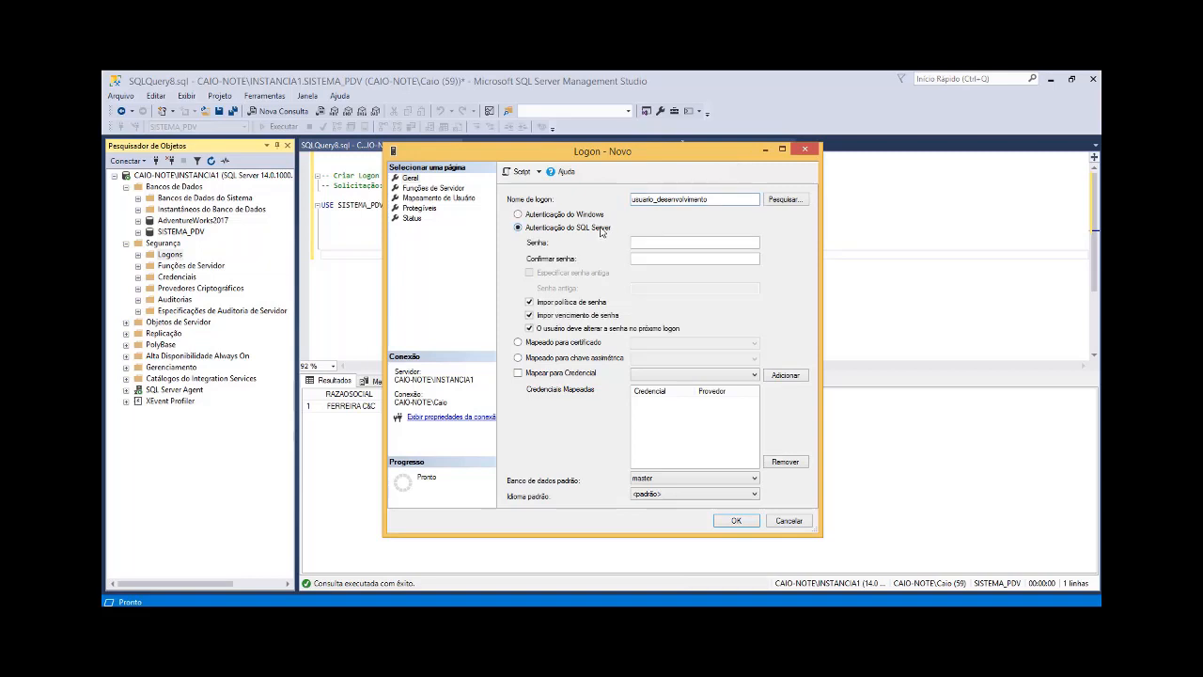
Step: Enter the login's password and repeat it in the confirmation field
left_click(665, 241)
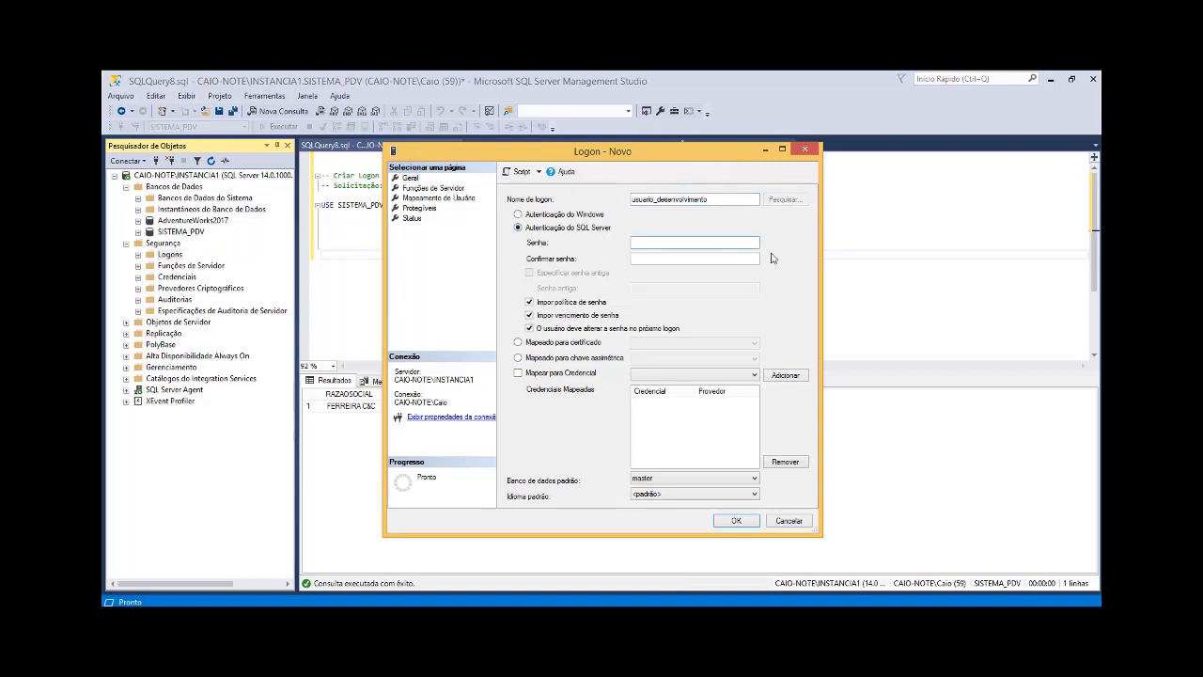
type("***********")
key("Tab")
type("***")
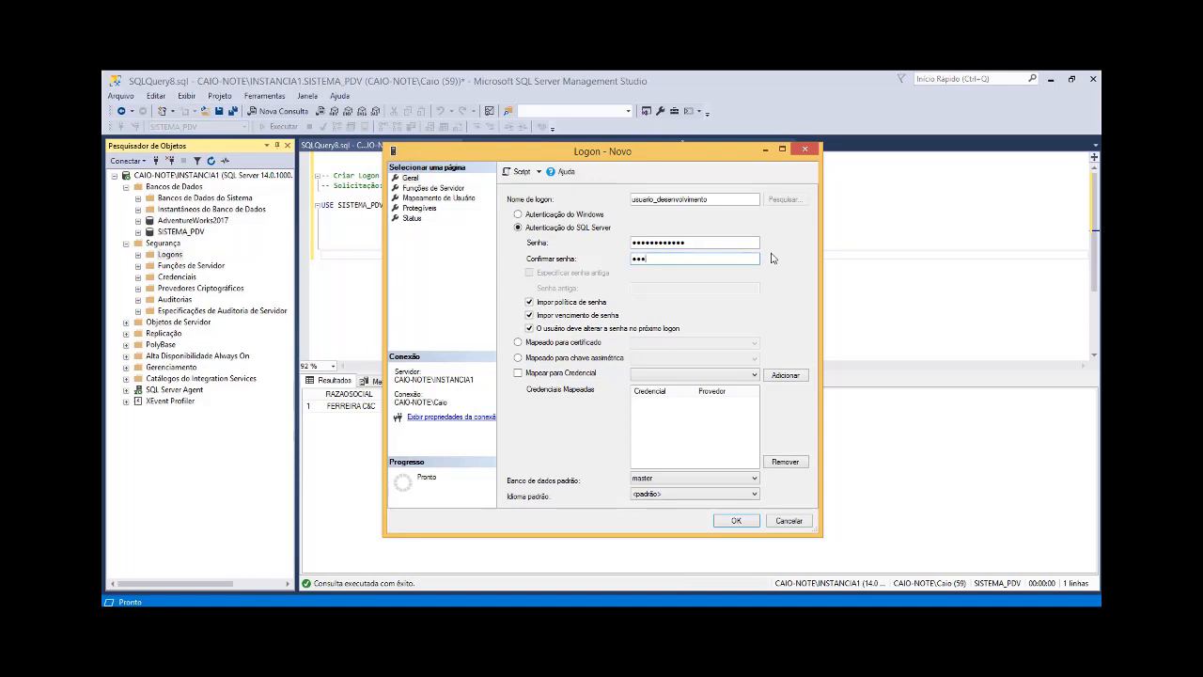
type("*********")
Step: Set the login's default language to English and create the login
left_click(683, 495)
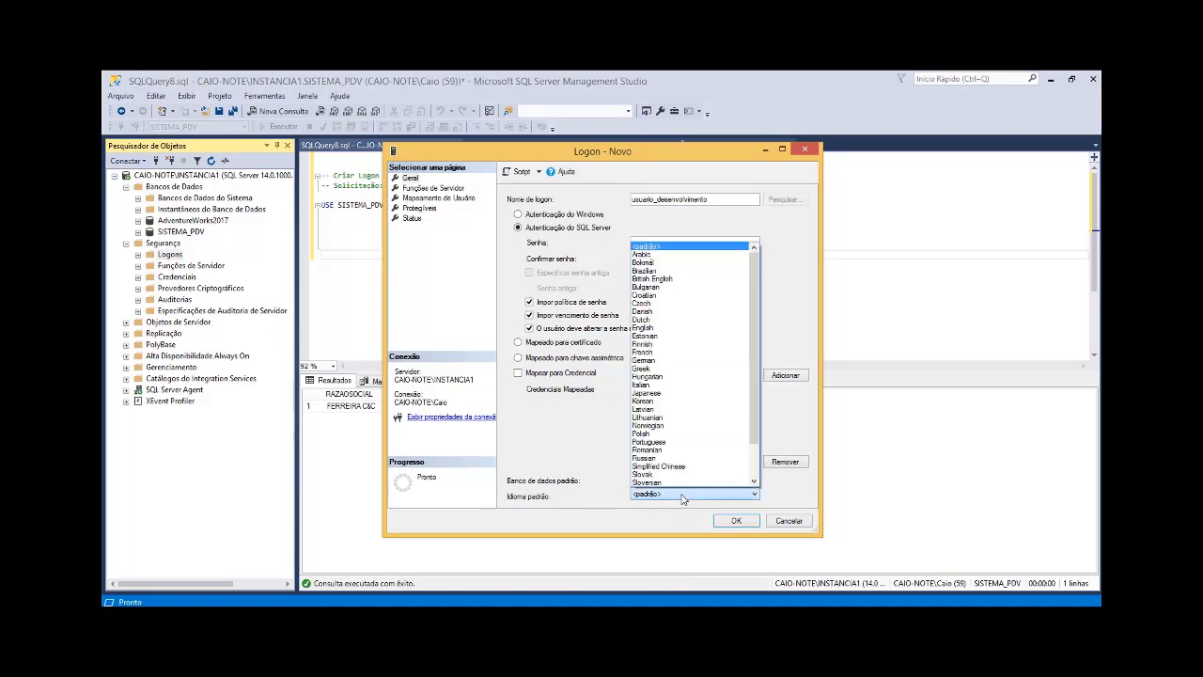
left_click(706, 333)
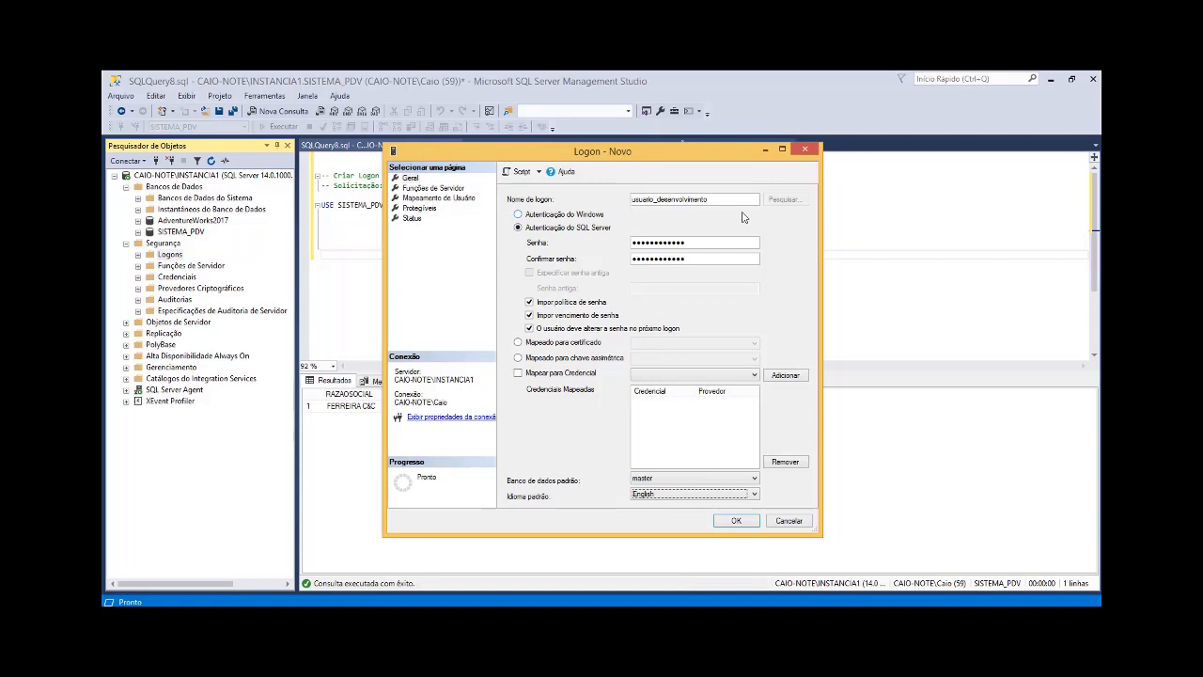
left_click(740, 523)
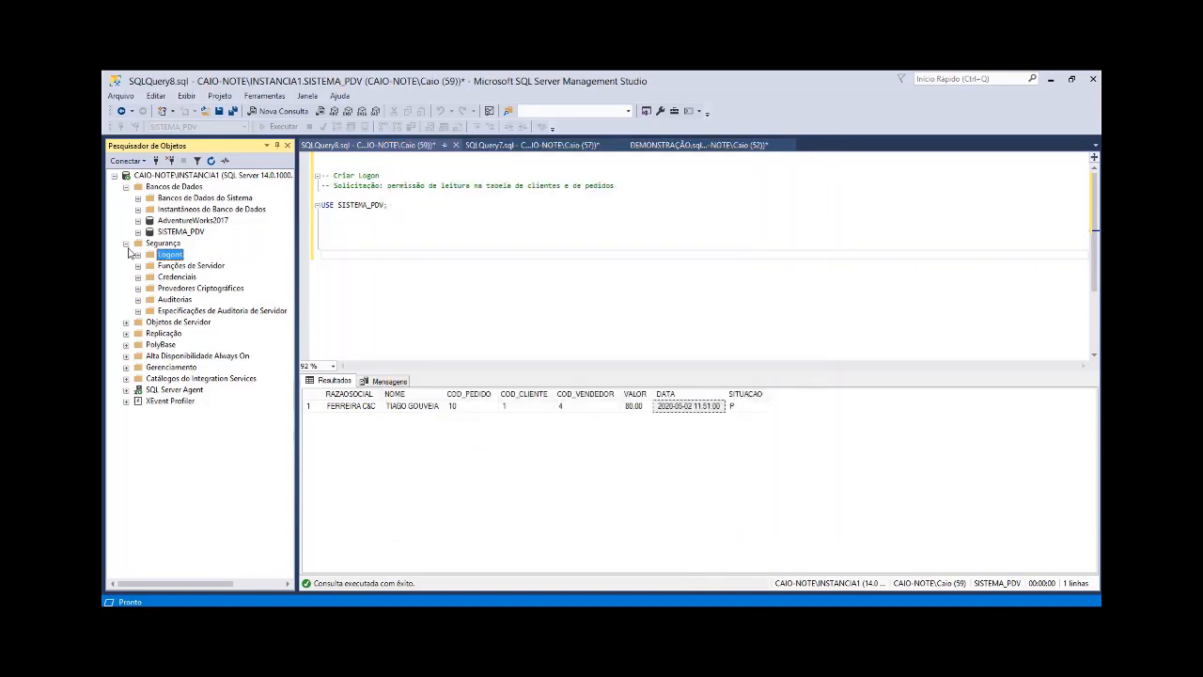
Step: Start a new user in the SISTEMA_PDV database with usuario_desenvolvimento as both its user name and its login name
left_click(126, 245)
left_click(126, 244)
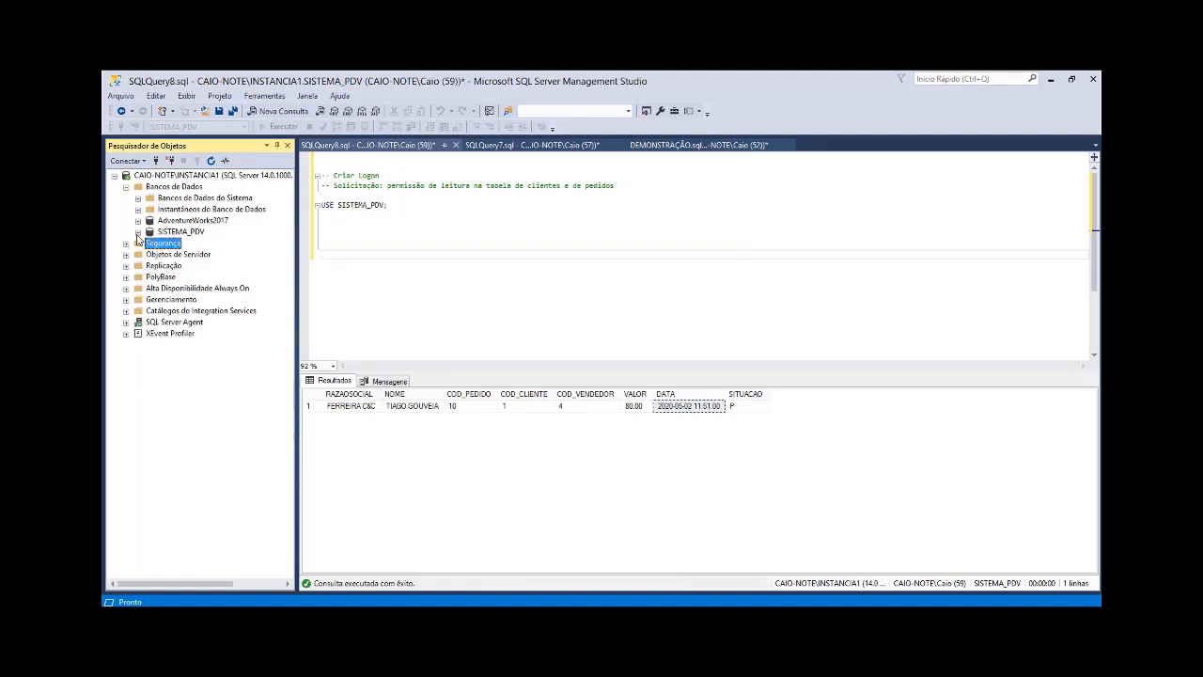
left_click(139, 234)
left_click(150, 322)
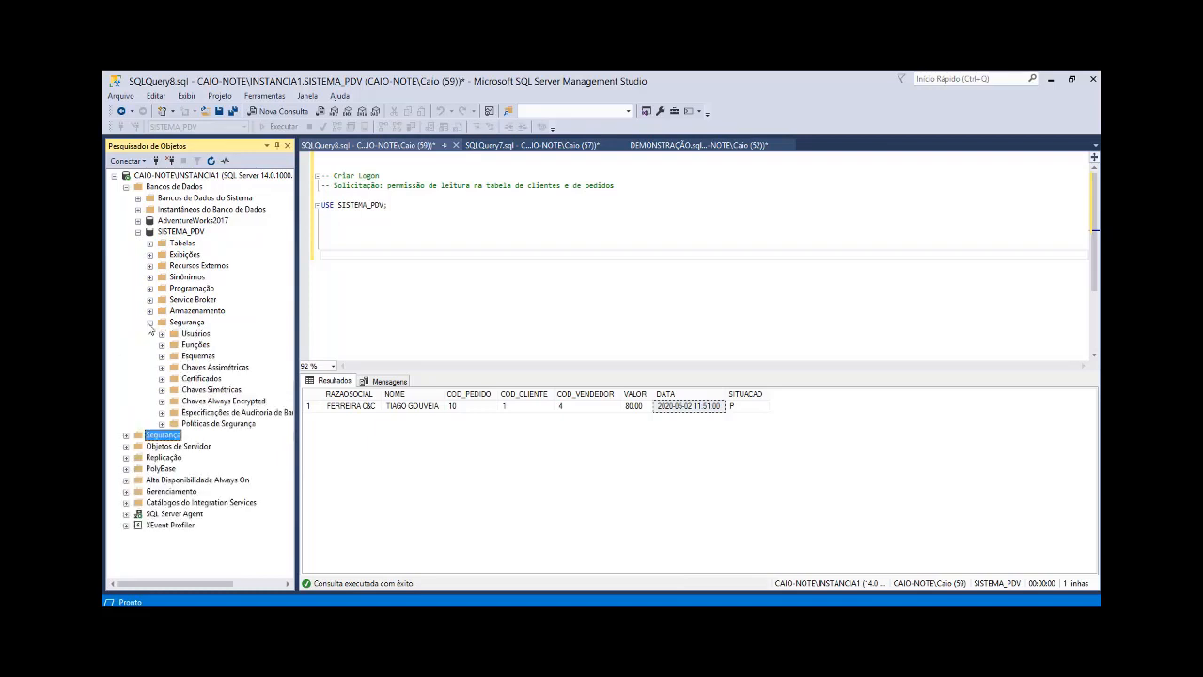
right_click(190, 335)
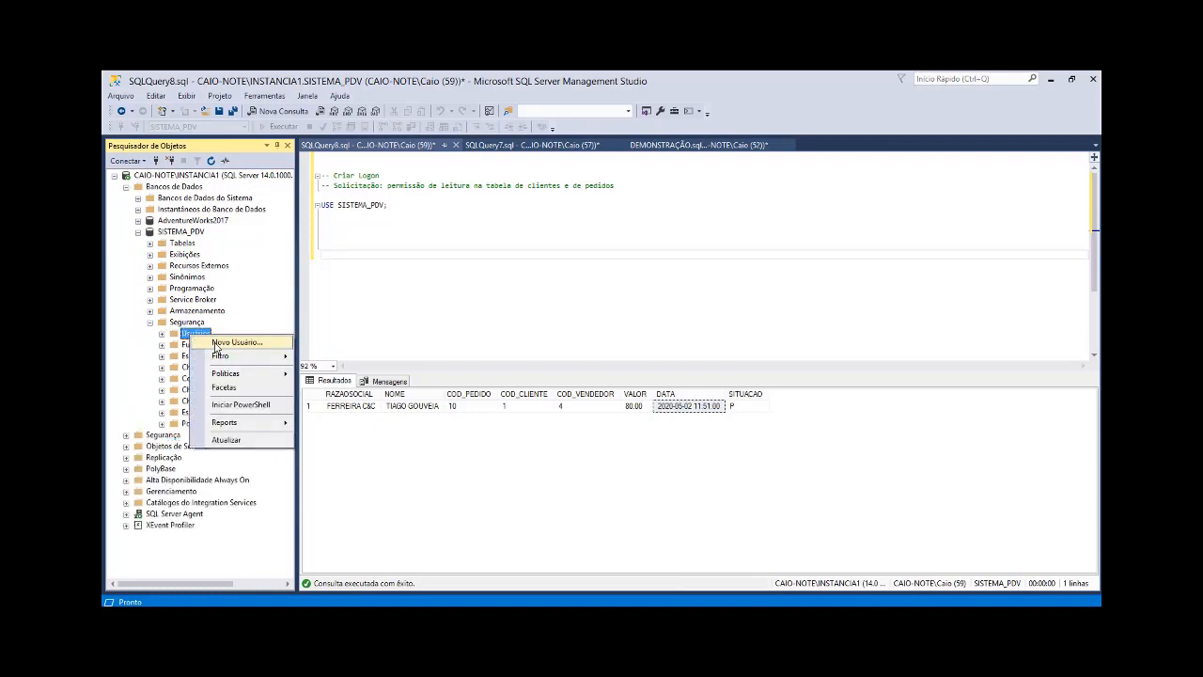
left_click(214, 346)
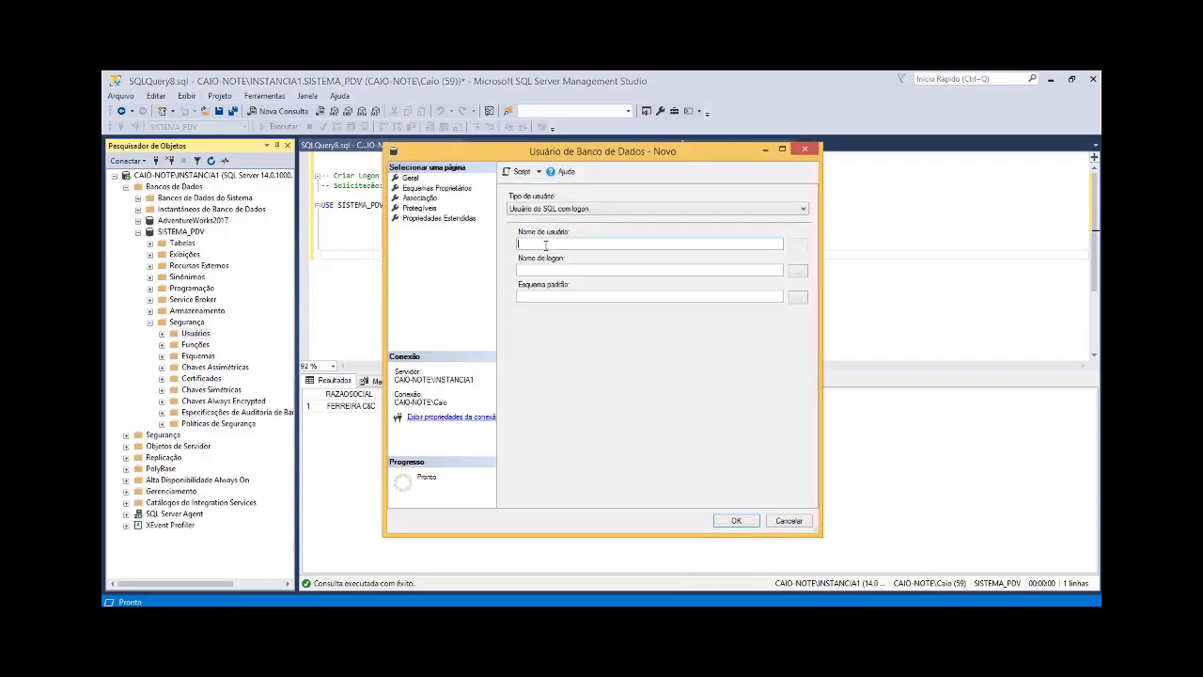
type("usuario_8")
type("esenvolvimento")
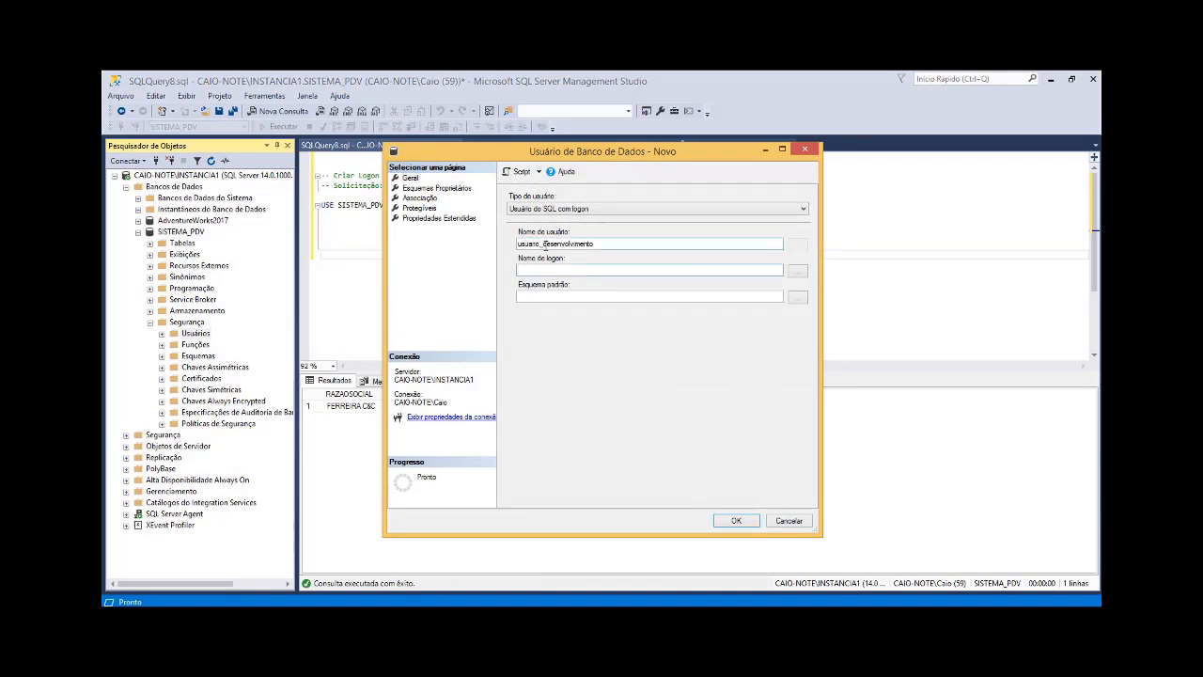
key("Tab")
type("usuario_desenvolvimento")
Step: Review the user's database role memberships such as db_datareader and db_datawriter, leave every role unassigned, and create the user
left_click(420, 199)
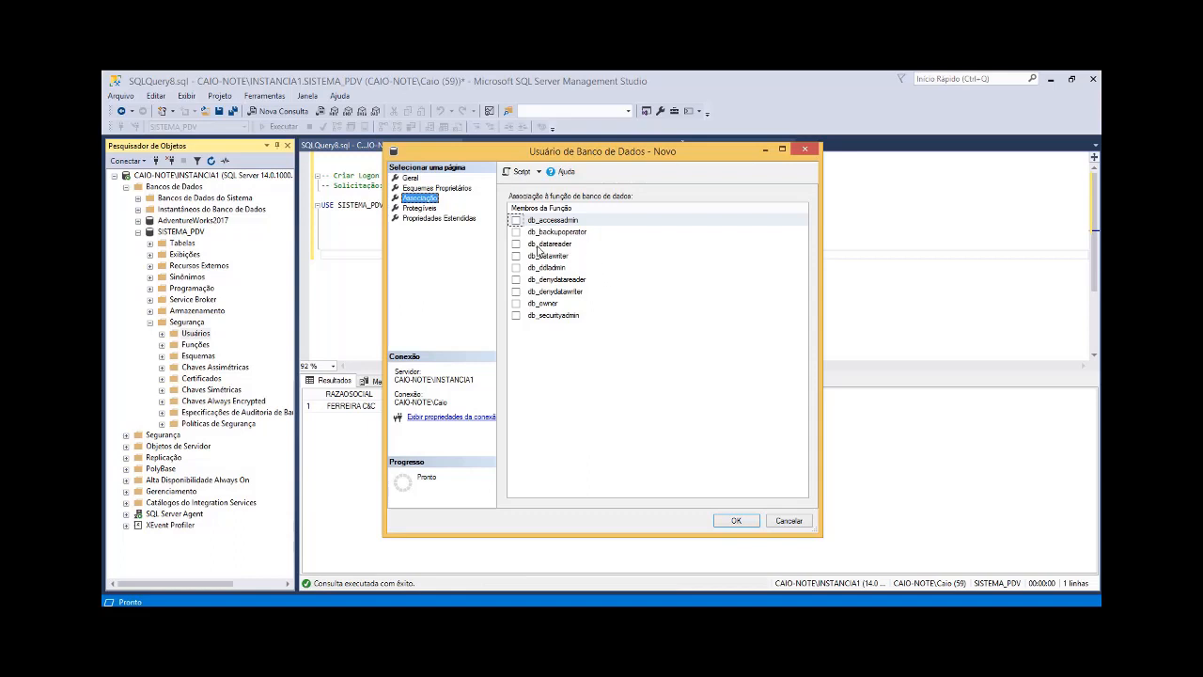
left_click(516, 244)
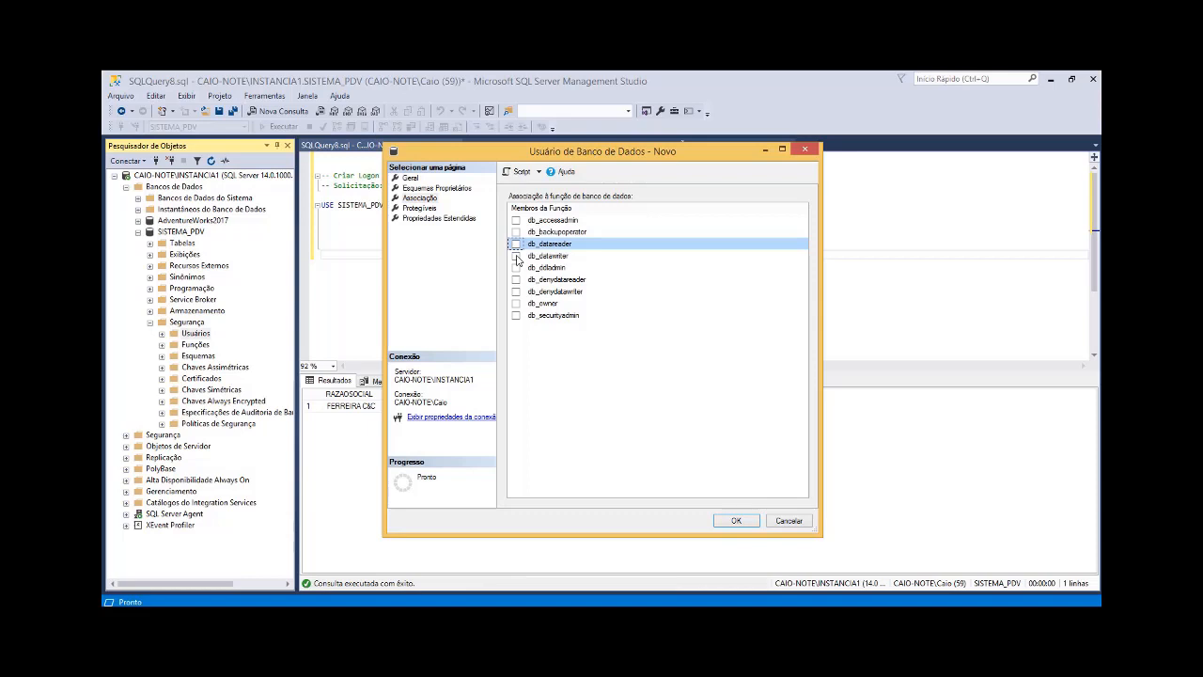
left_click(516, 257)
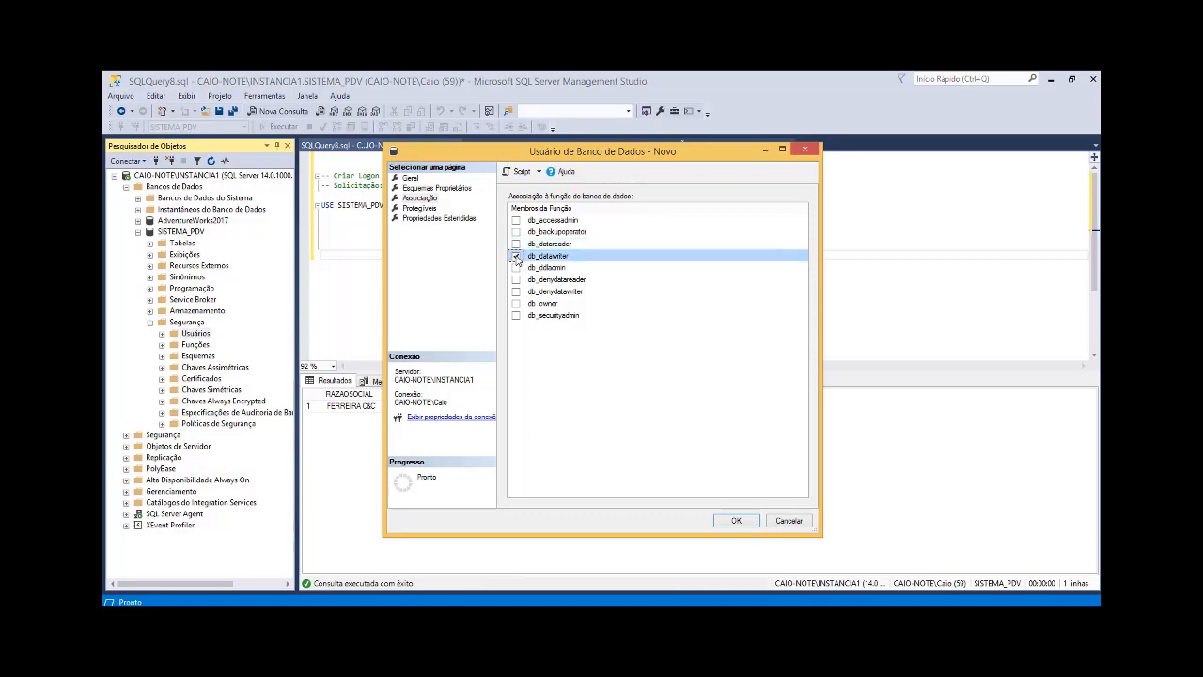
left_click(516, 243)
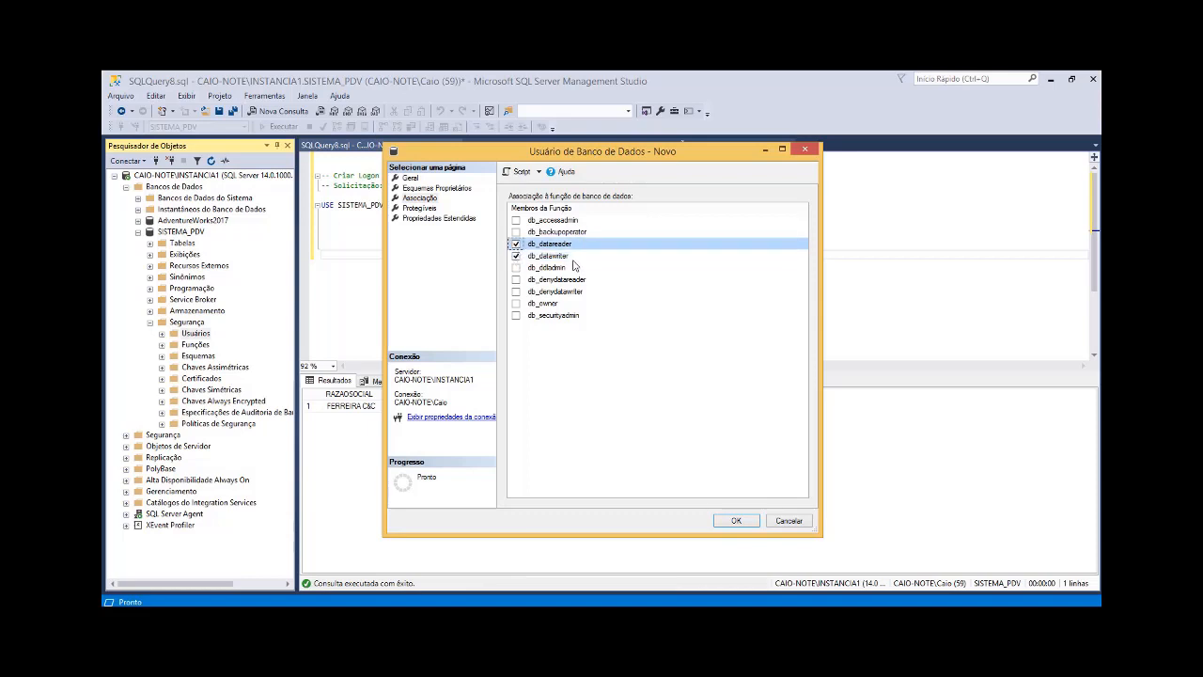
left_click(517, 256)
left_click(516, 244)
left_click(516, 233)
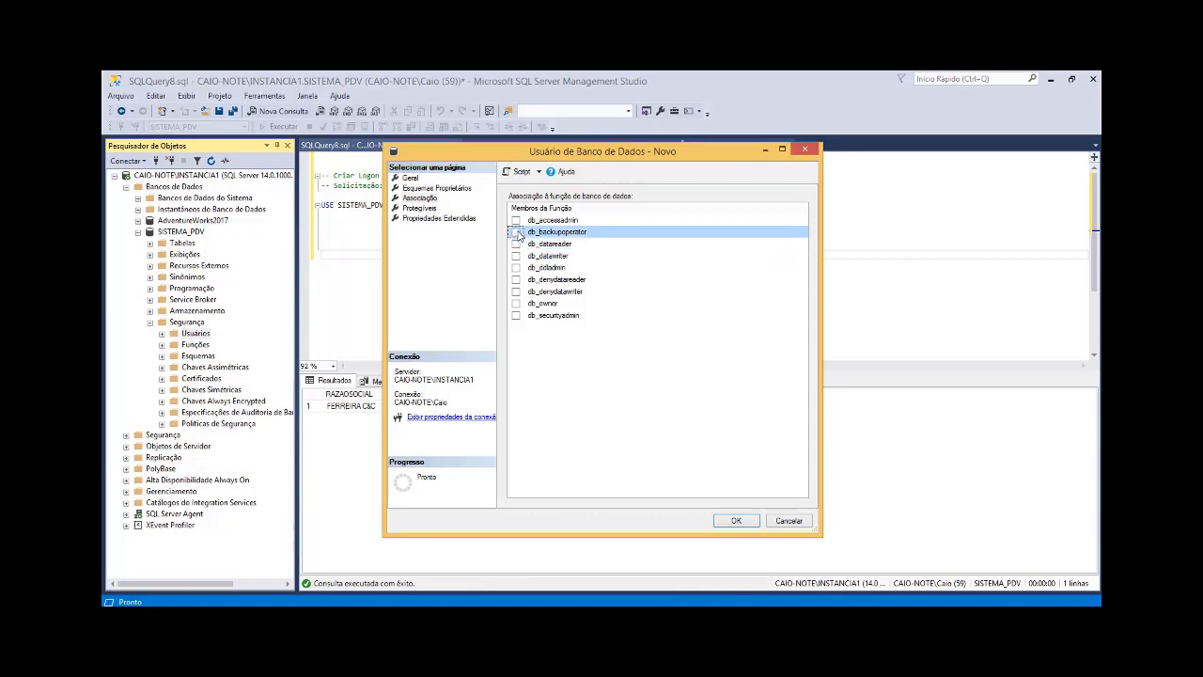
left_click(516, 303)
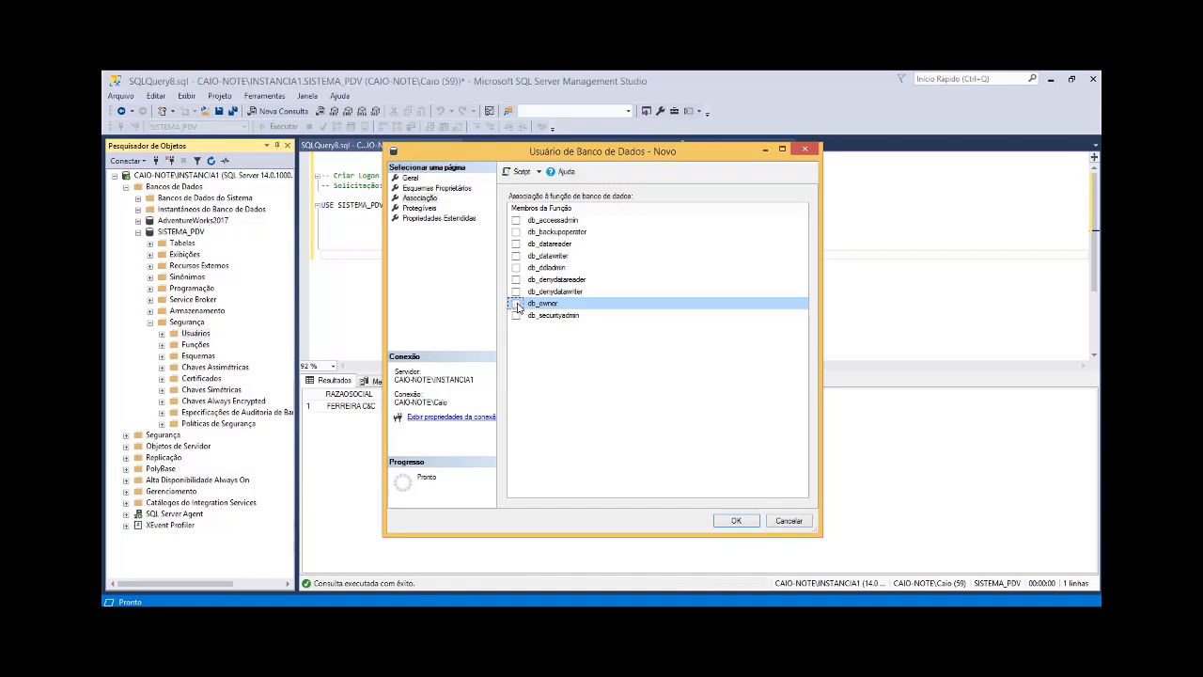
left_click(735, 520)
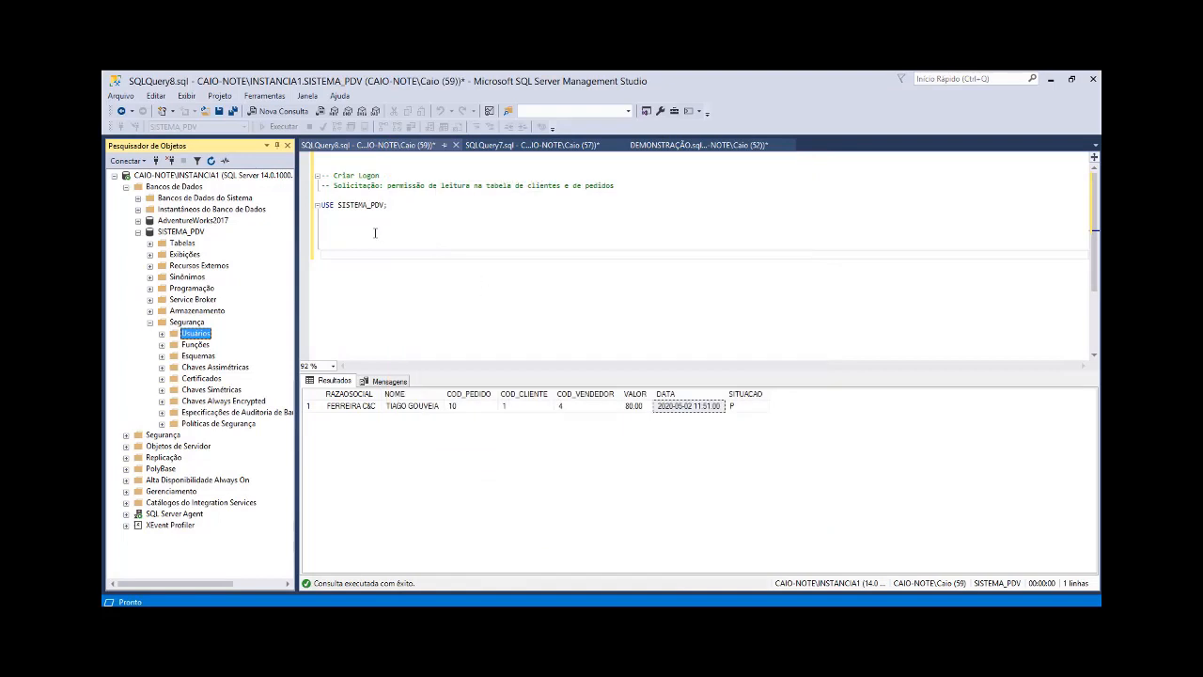
Step: Add the table names TB_CLIENTES and TB_PEDIDOS on separate lines below USE SISTEMA_PDV in the script
left_click(377, 233)
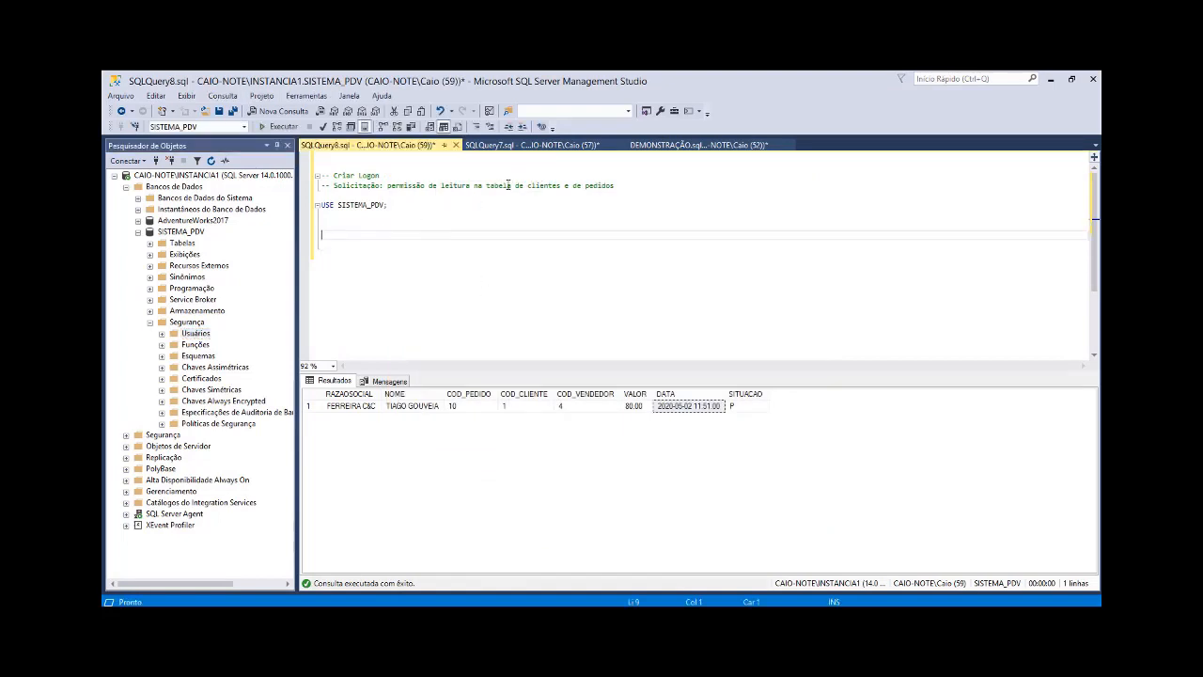
double_click(543, 185)
double_click(599, 185)
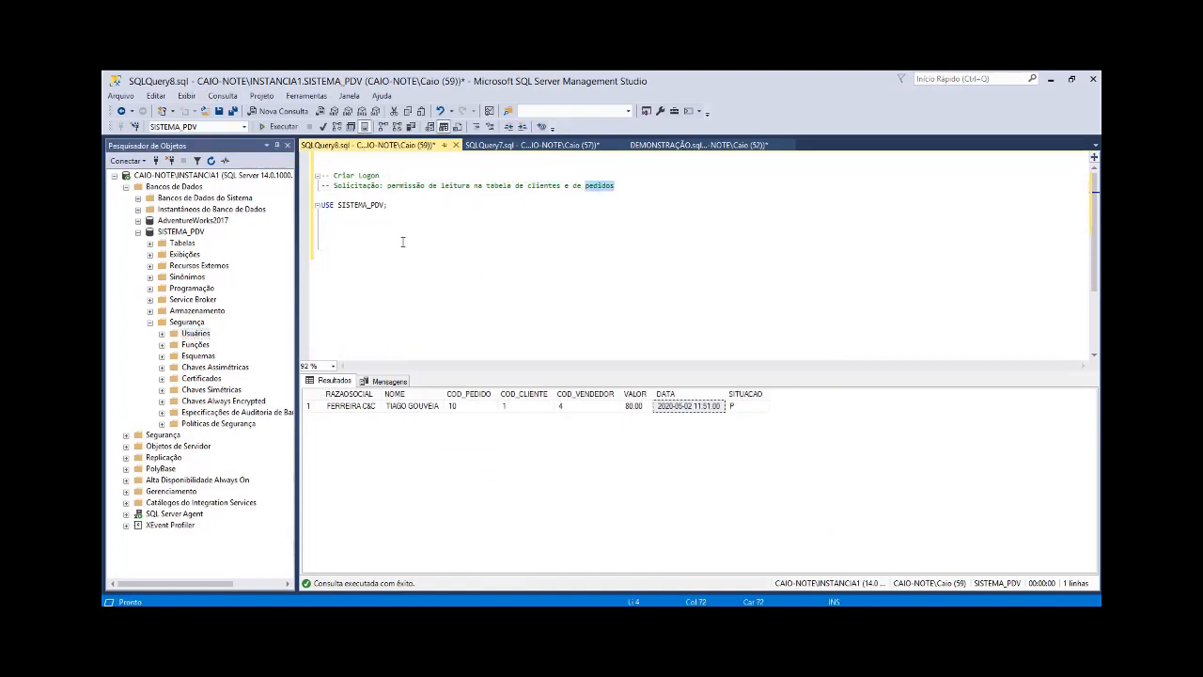
left_click(395, 237)
type("TB_CLIENTES")
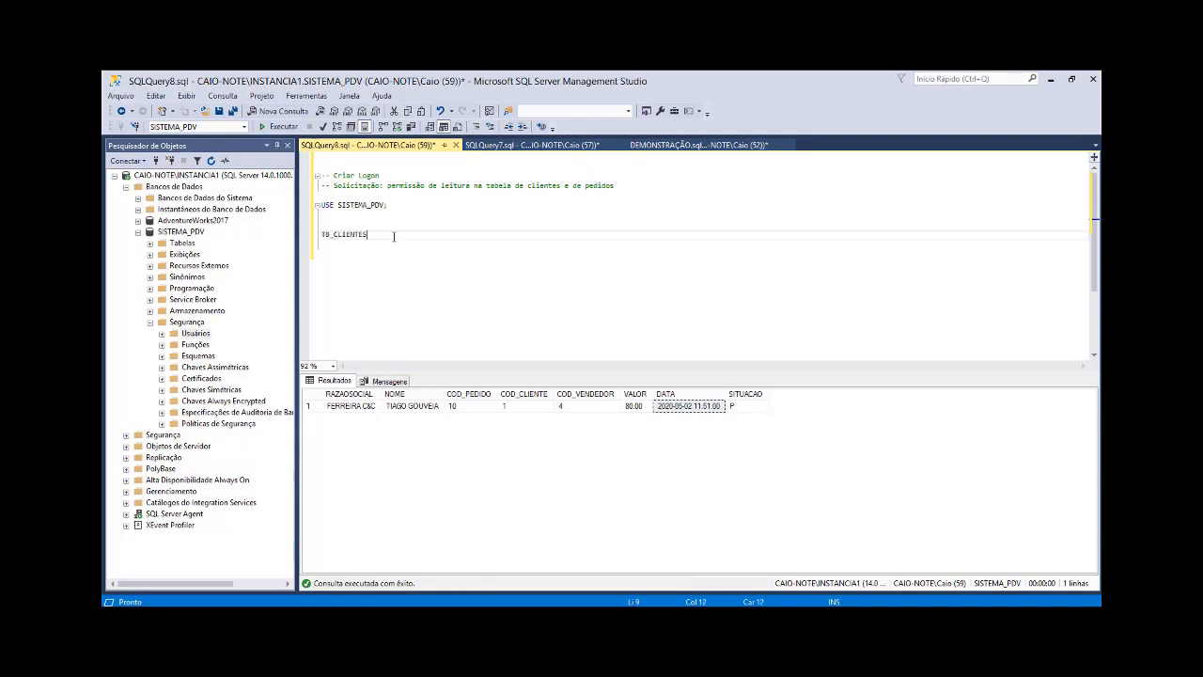
key("Return")
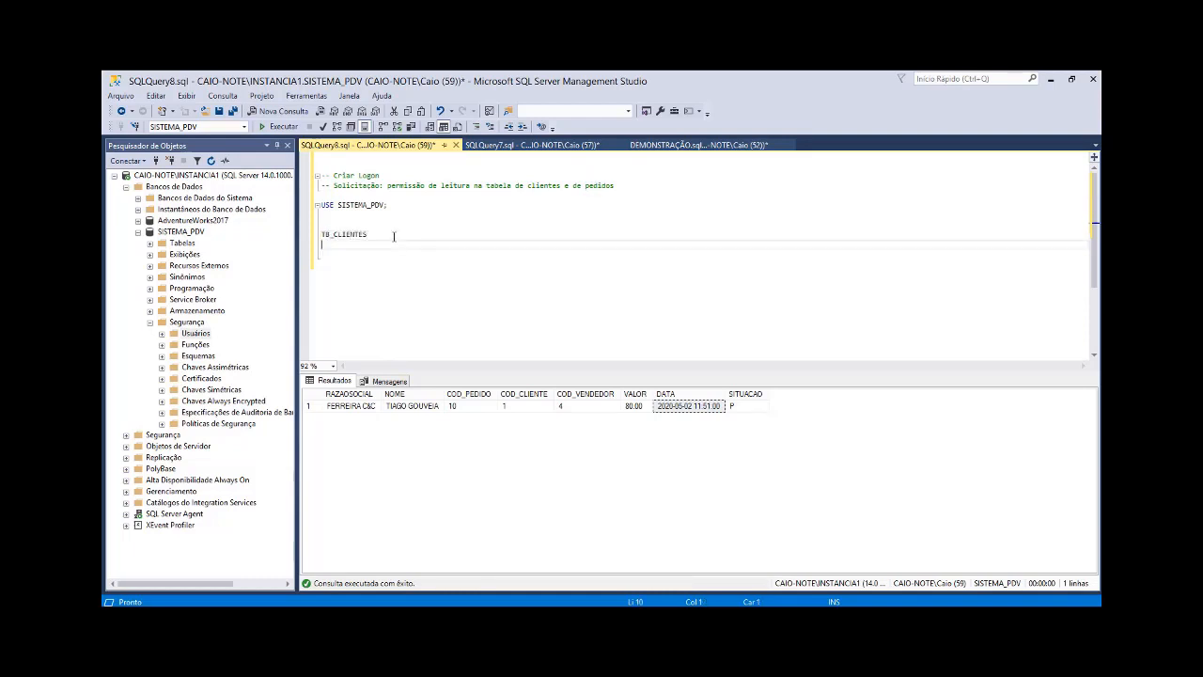
type("TB_PEDIDOS")
Step: Complete the first line as GRANT SELECT ON TB_CLIENTES TO usuario_desenvolvimento;
key("Up")
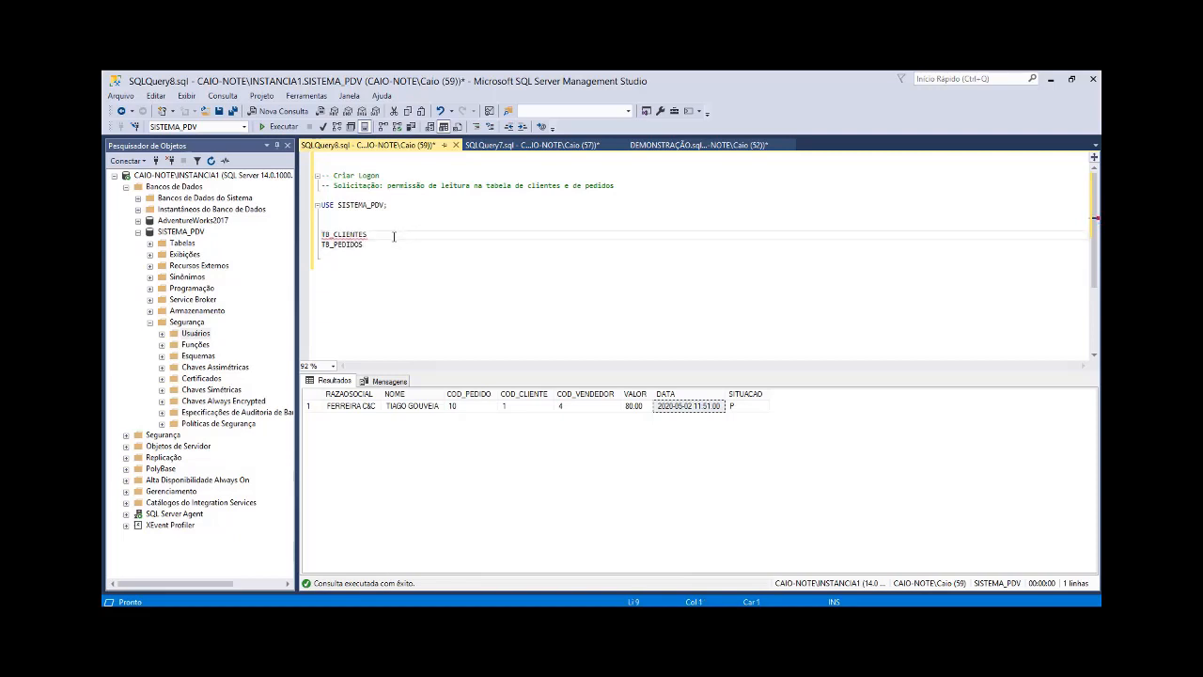
type("GRANT SELECT ON")
key("End")
type("TO")
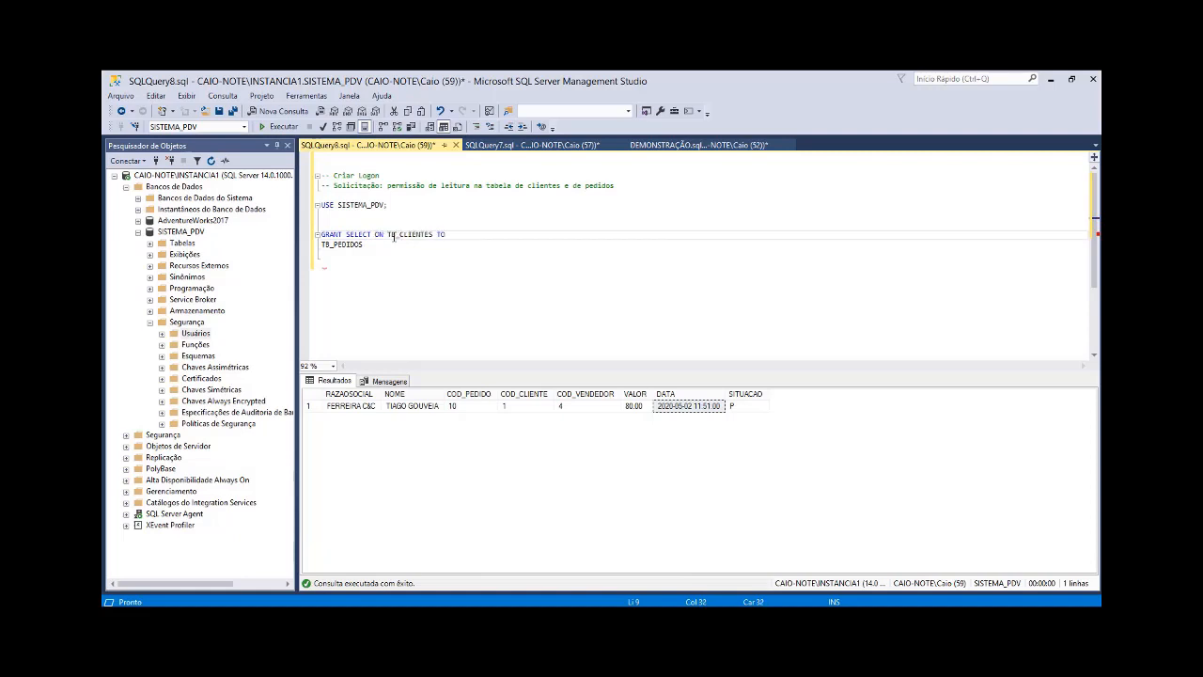
type(" usuario_desenvolvimento;")
Step: Complete the second line as GRANT SELECT ON TB_PEDIDOS TO usuario_desenvolvimento;
left_click(326, 247)
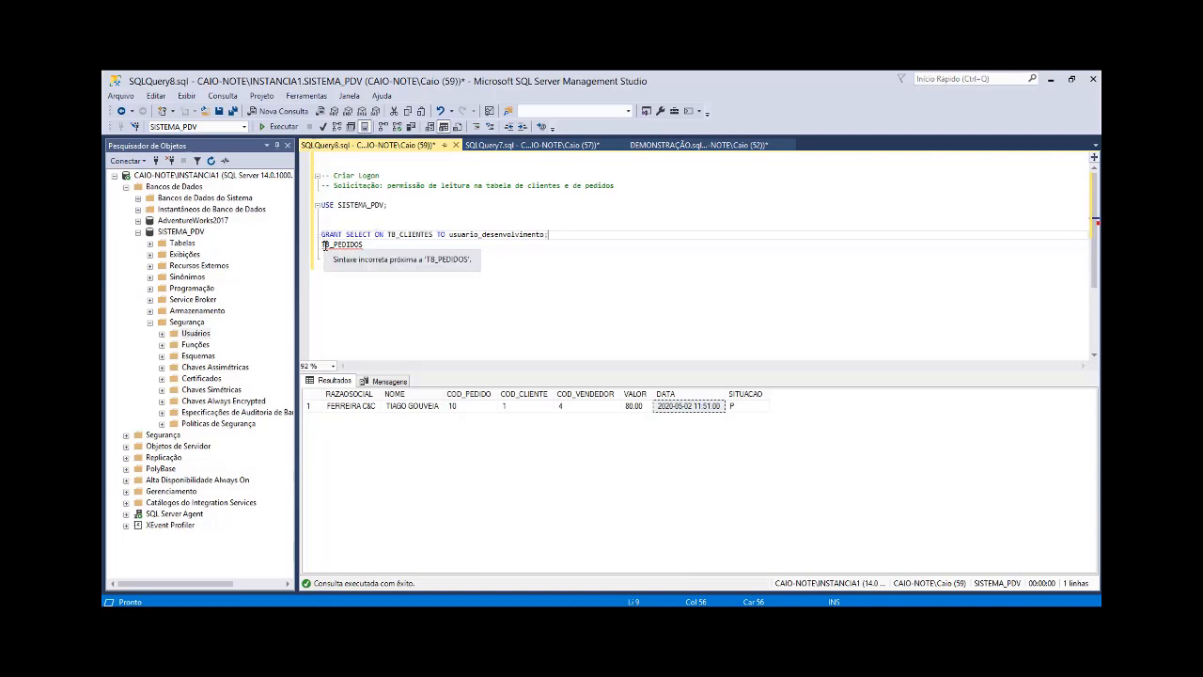
type("GRANT S")
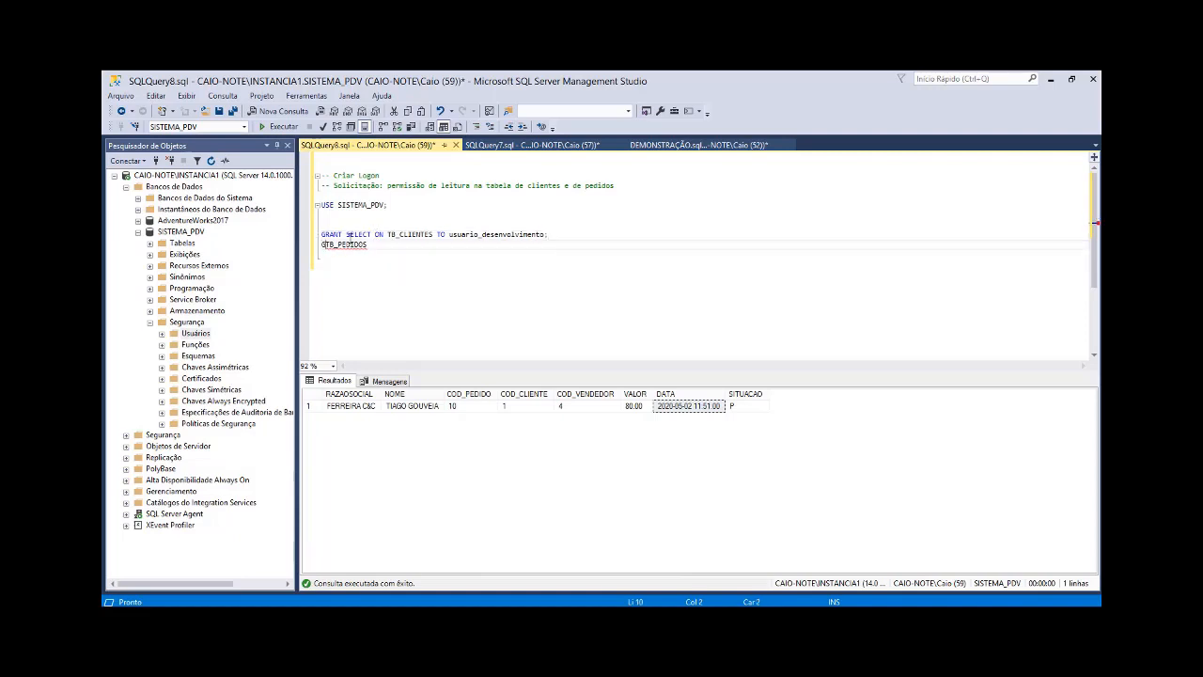
type("ELECT ON TB_PEDIDOS TO usu")
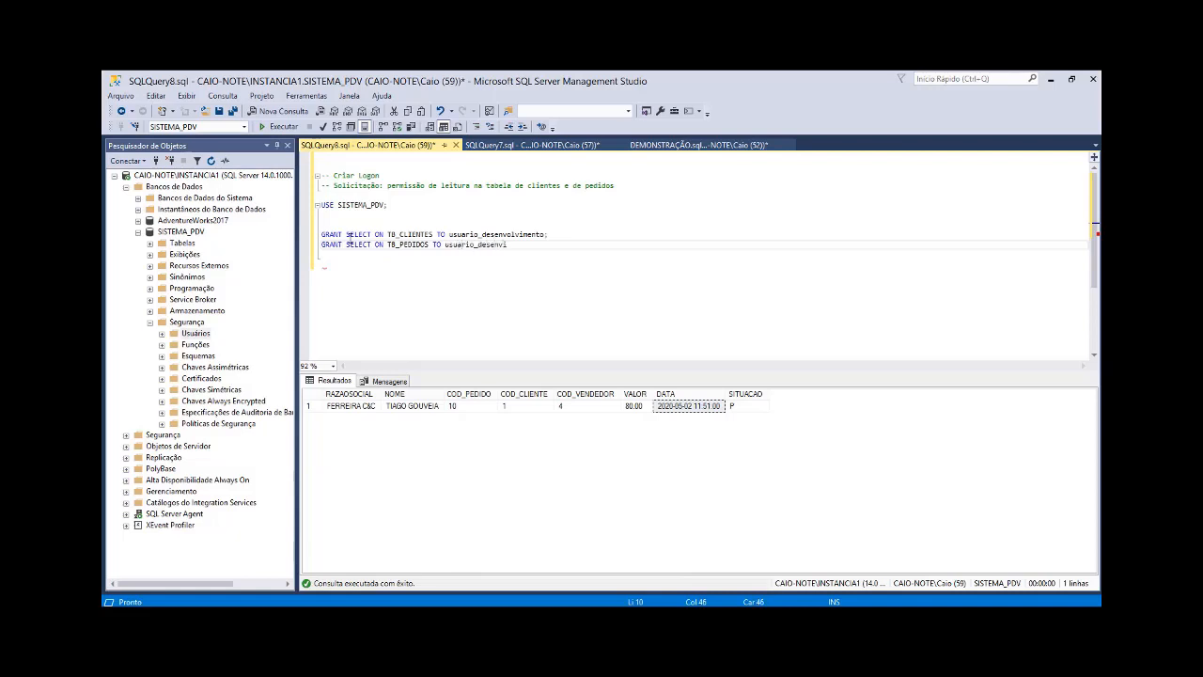
type("ario_desenvolvimento;")
Step: Try to run only the GRANT statement for TB_CLIENTES
key("Up")
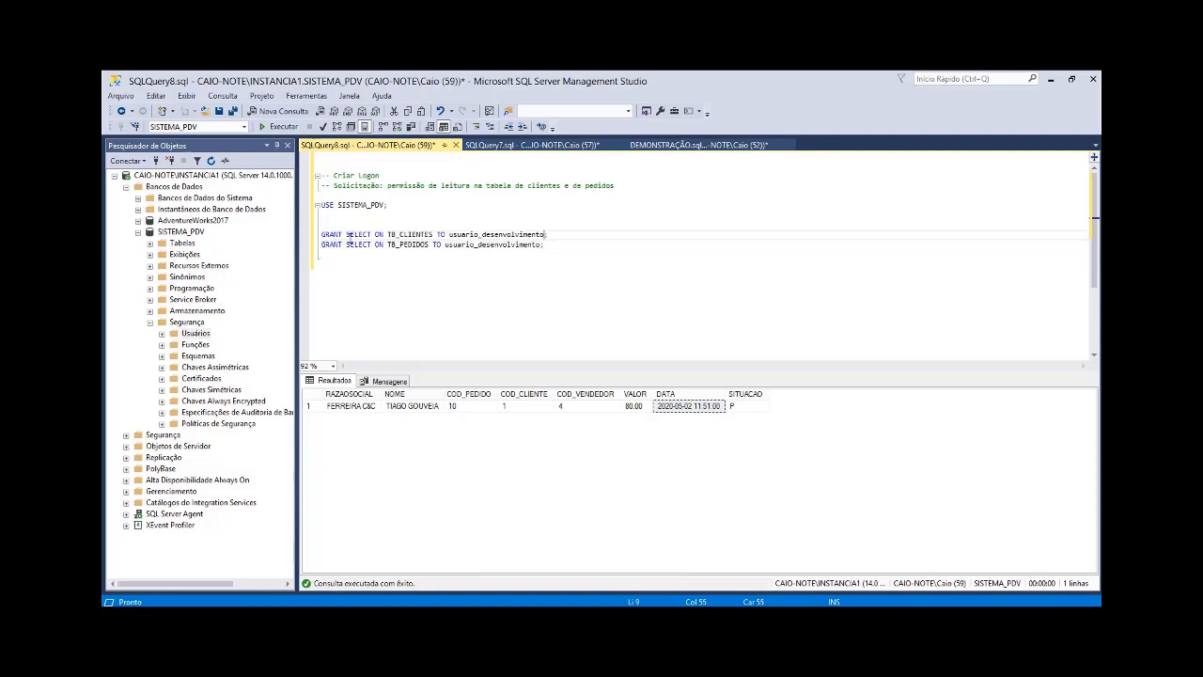
key("shift+Home")
key("F5")
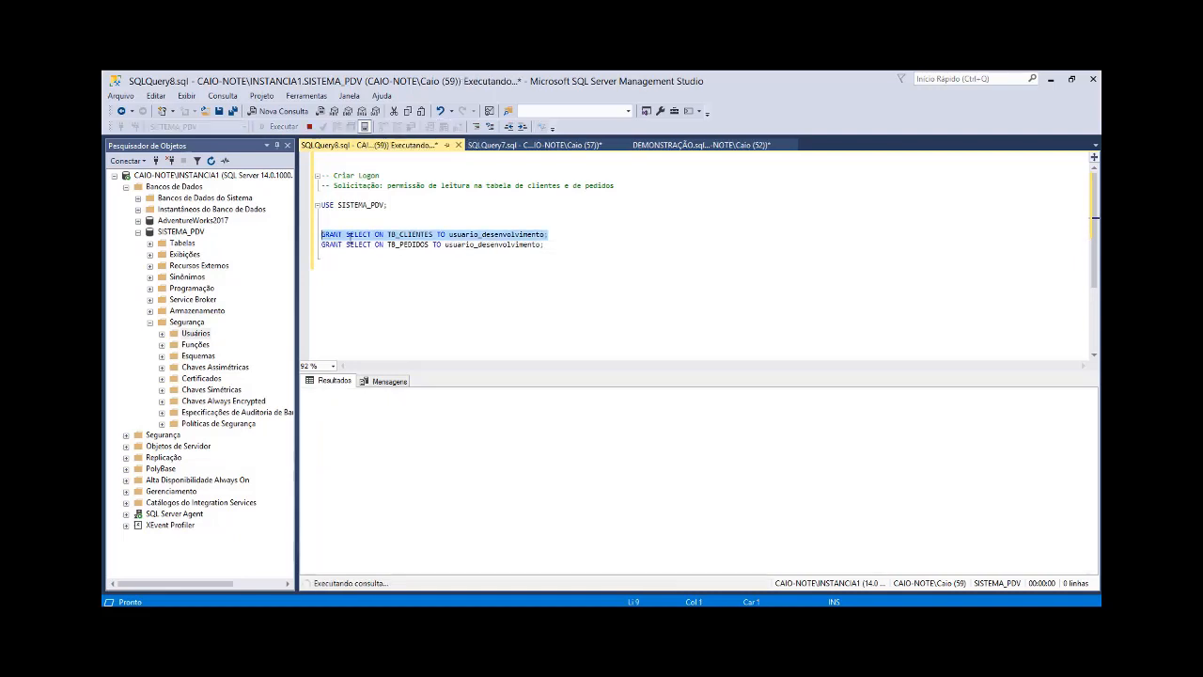
Step: Correct the table names to TB_CLIENTE and TB_PEDIDO and run both GRANT statements
left_click(435, 234)
key("BackSpace")
key("Down")
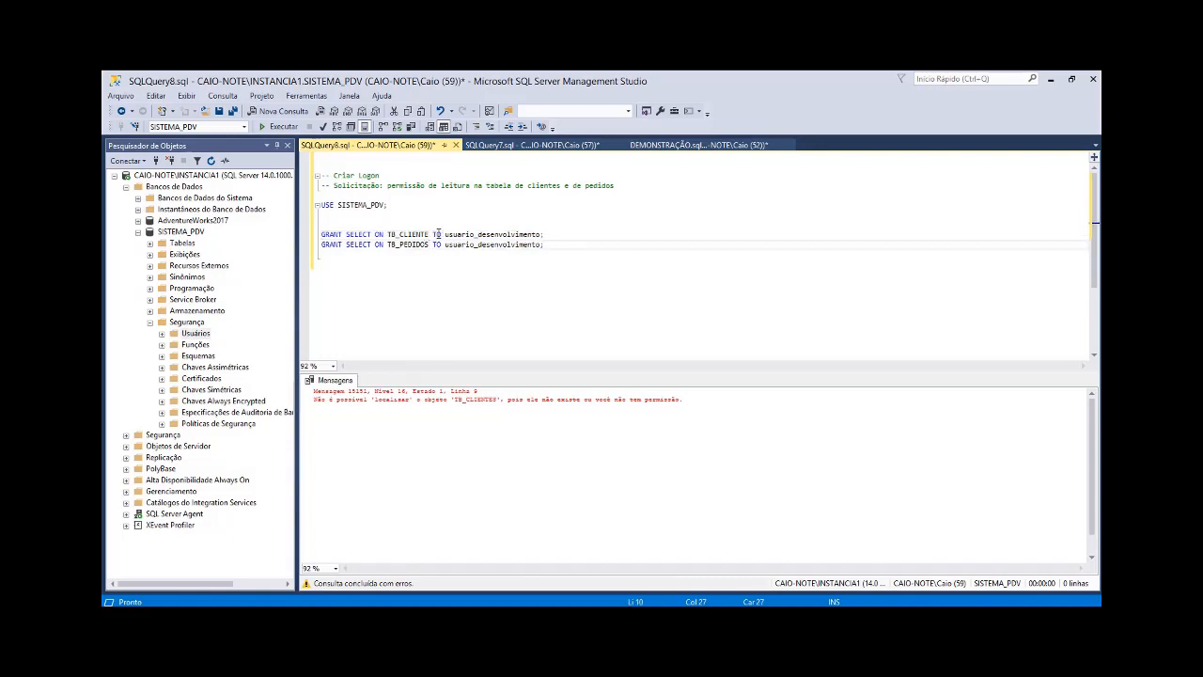
key("BackSpace")
key("shift+Home")
key("shift+Up")
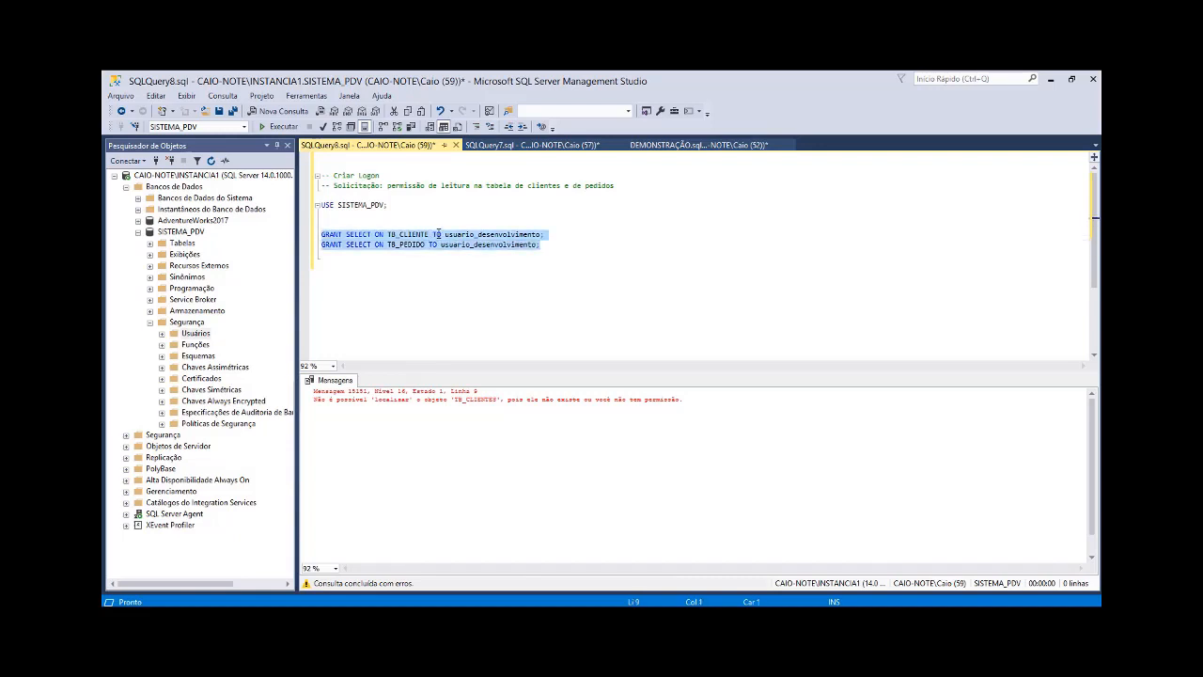
key("F5")
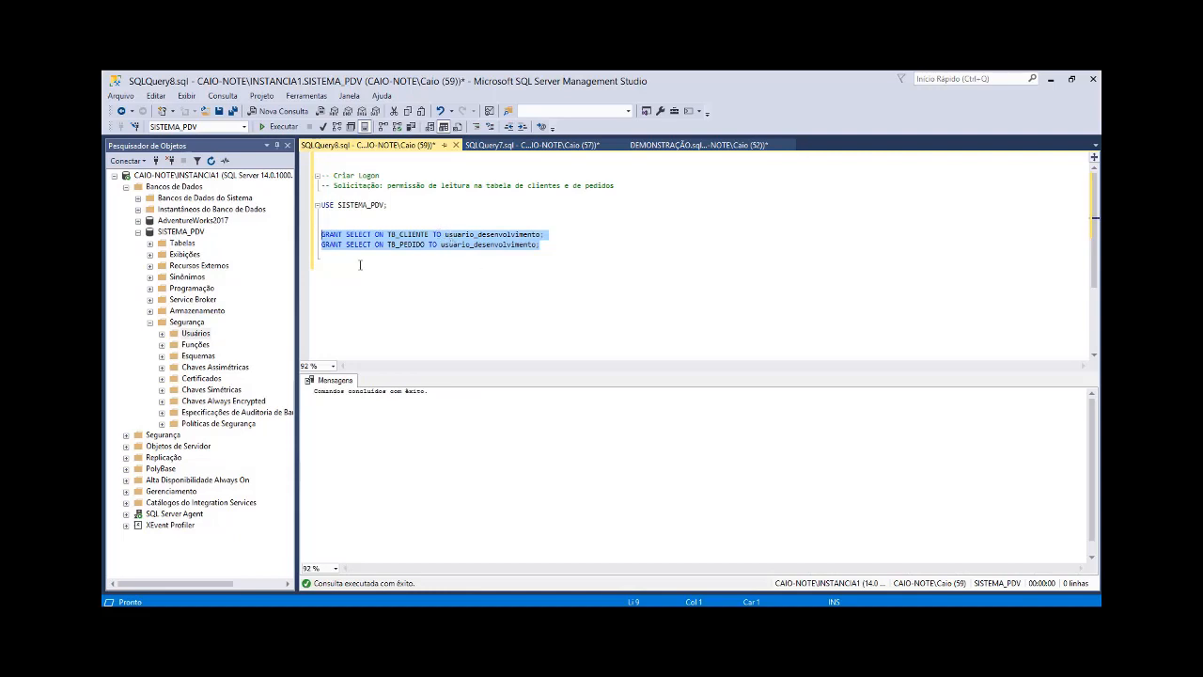
Step: Open the properties of the SISTEMA_PDV user usuario_desenvolvimento and examine its explicit permissions on TB_CLIENTE among the securables
left_click(386, 266)
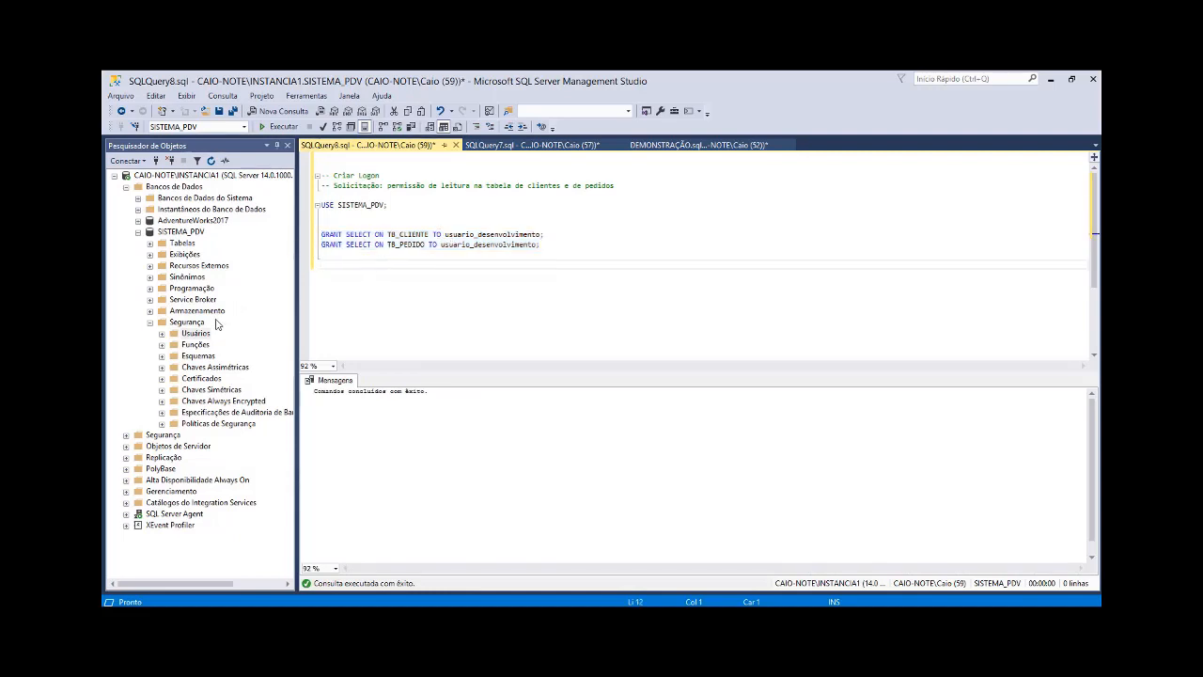
double_click(197, 335)
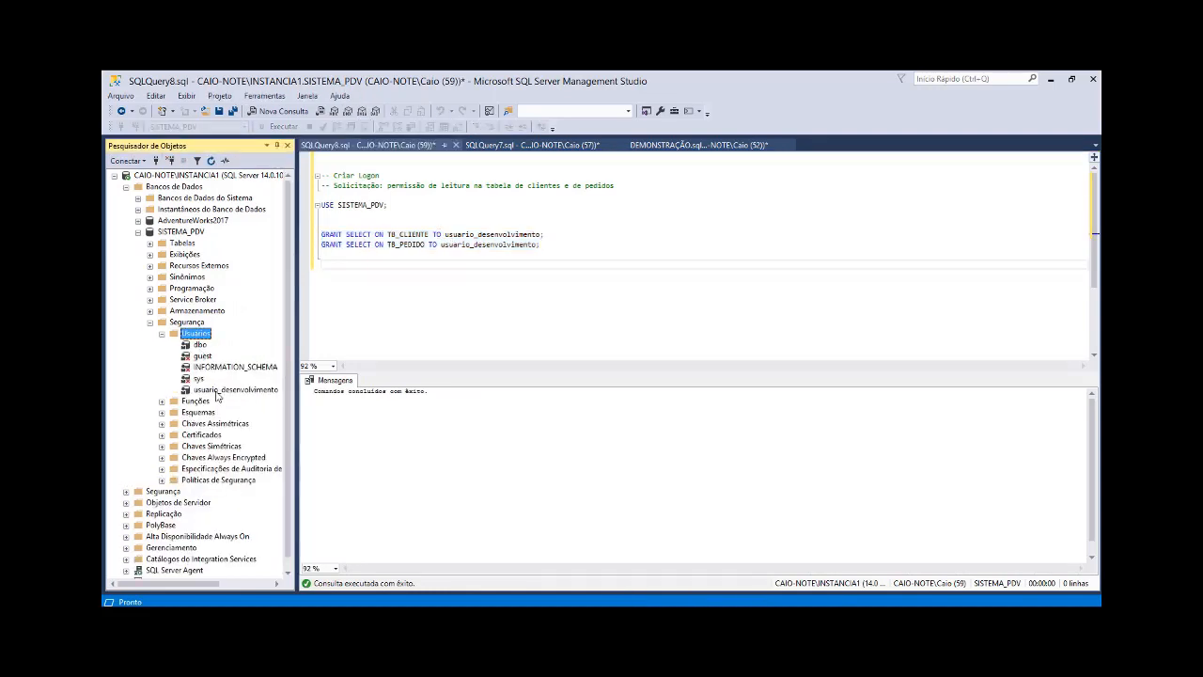
double_click(216, 390)
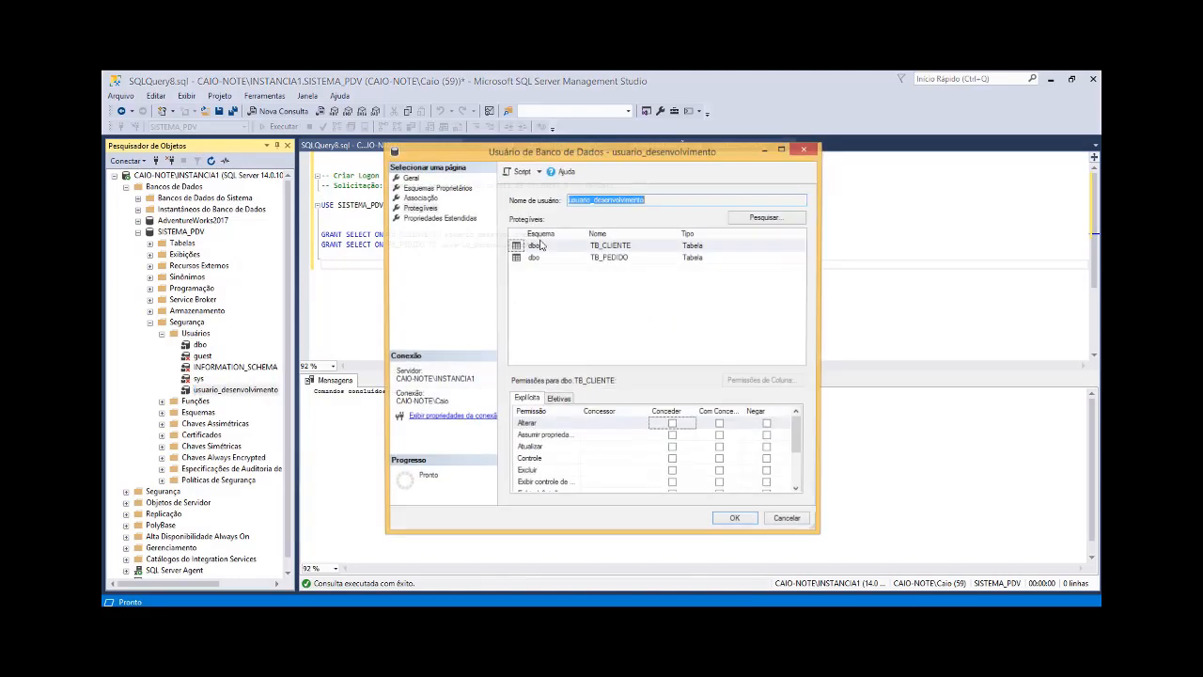
left_click(415, 209)
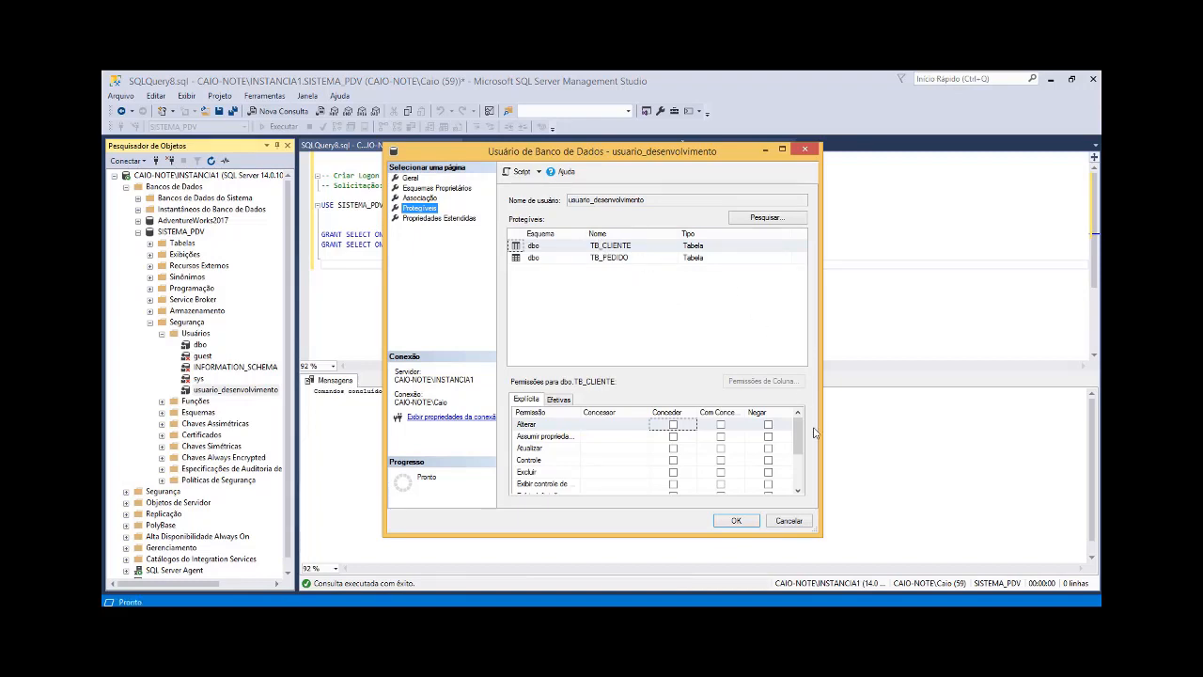
scroll(799, 437, "down", 2)
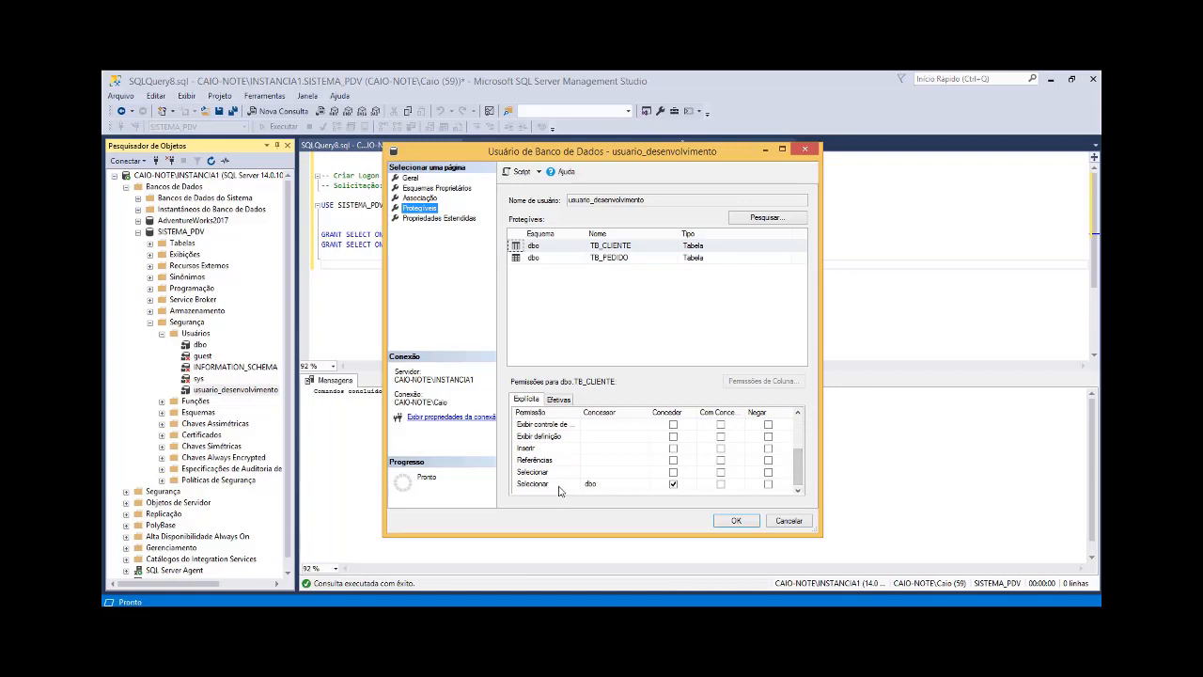
scroll(800, 433, "up", 2)
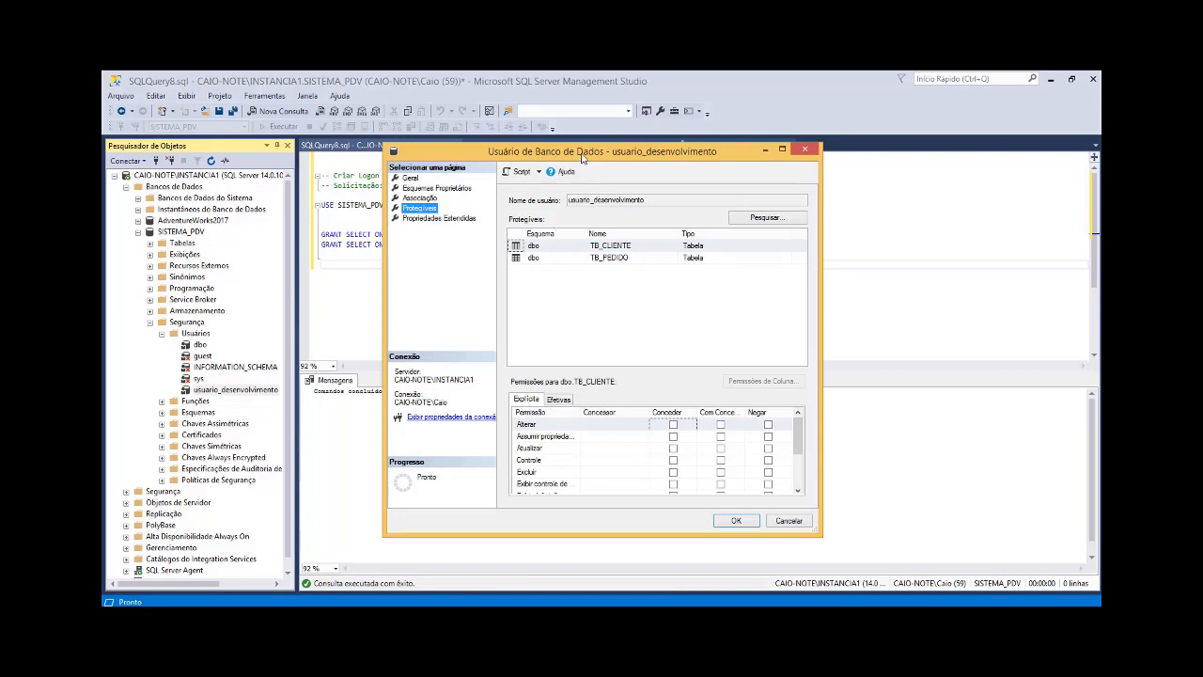
Step: Compare the user's listed securables with the GRANT statements in the query, and close the user properties
left_click_drag(582, 157, 544, 272)
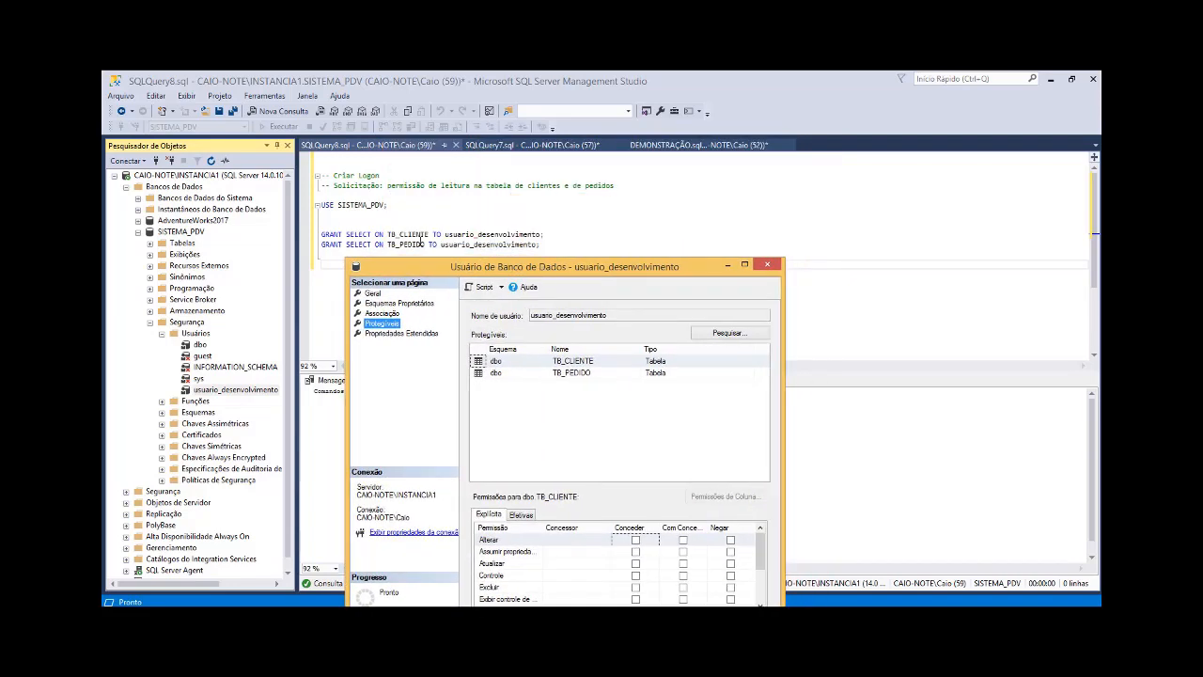
left_click_drag(633, 267, 643, 170)
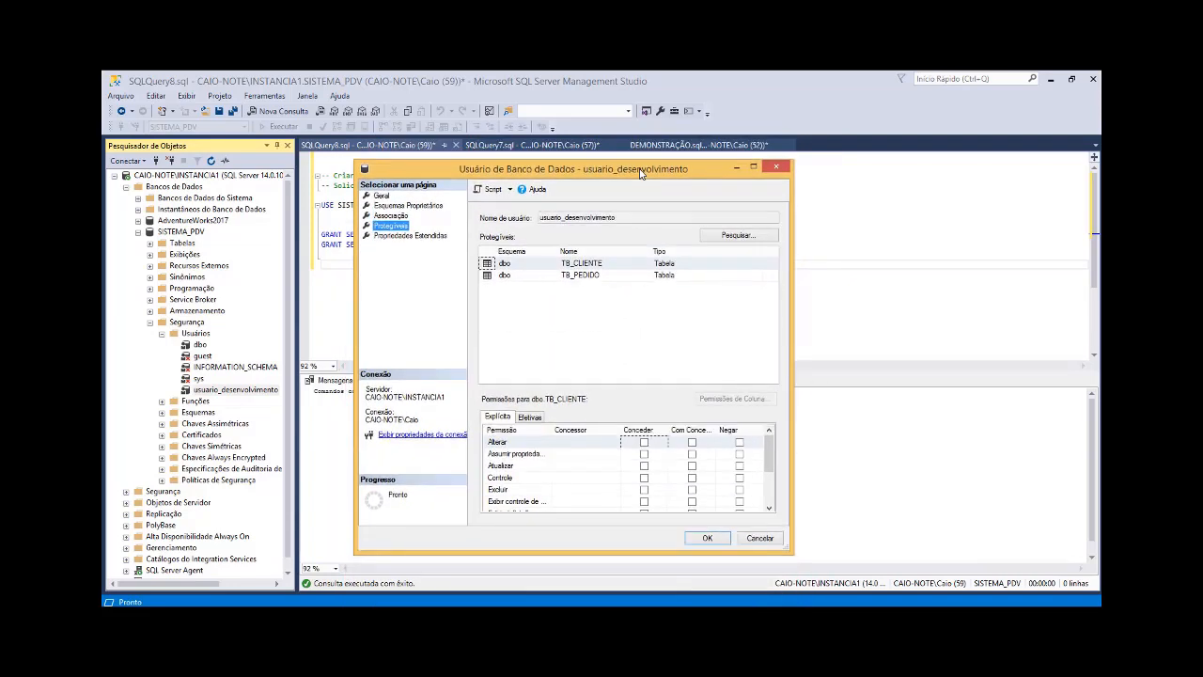
left_click(710, 538)
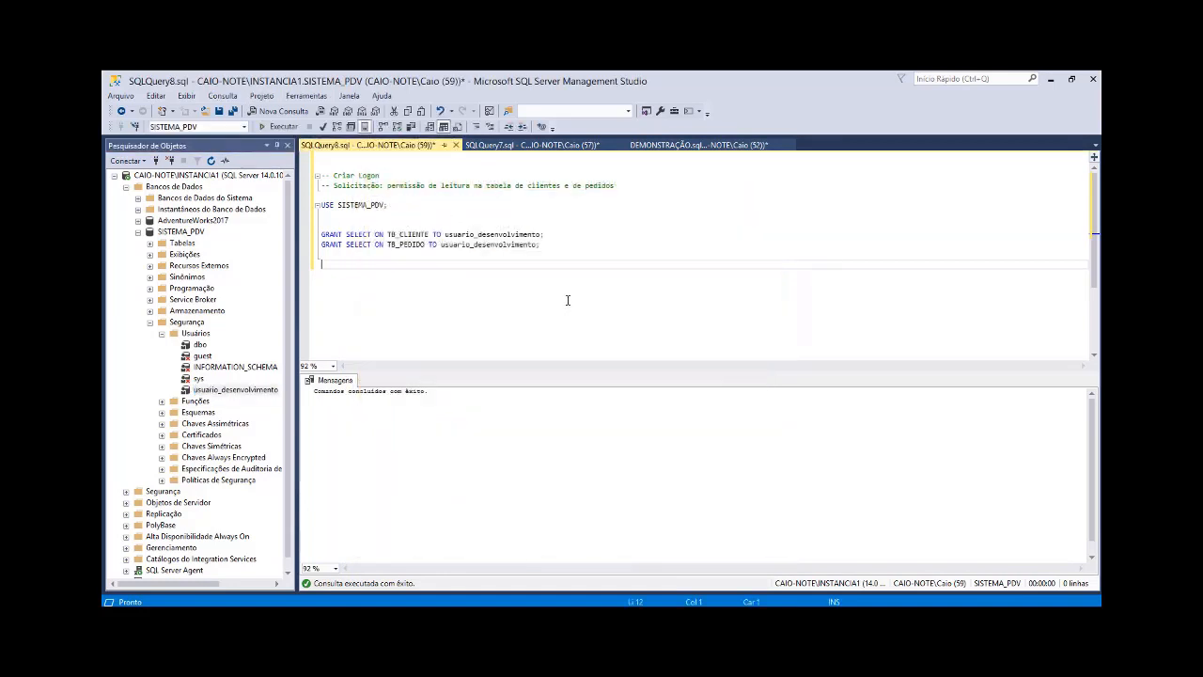